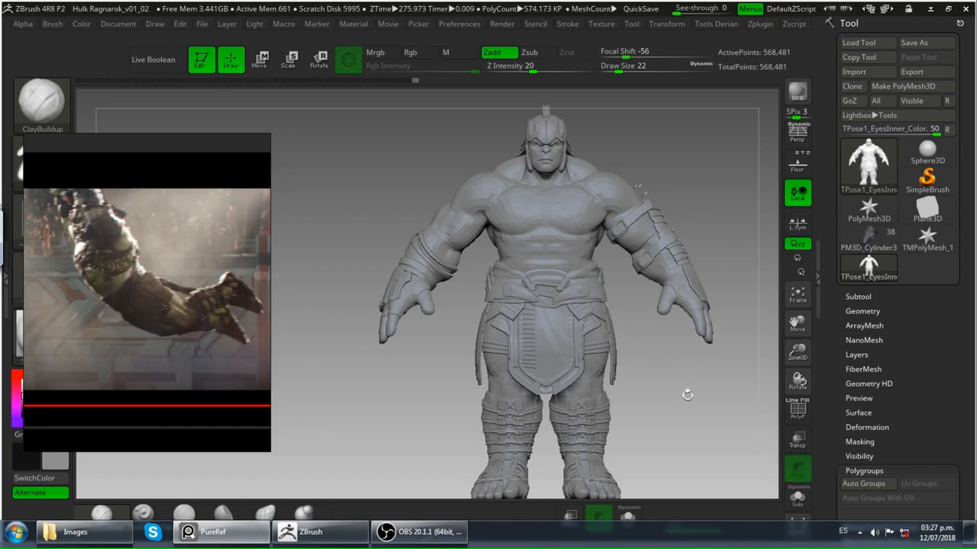
Mask the lower body from the waist down and invert the mask to leave the belt and legs editable.
{"action": "left_click_drag", "start_coordinate": [686, 395], "coordinate": [654, 433]}
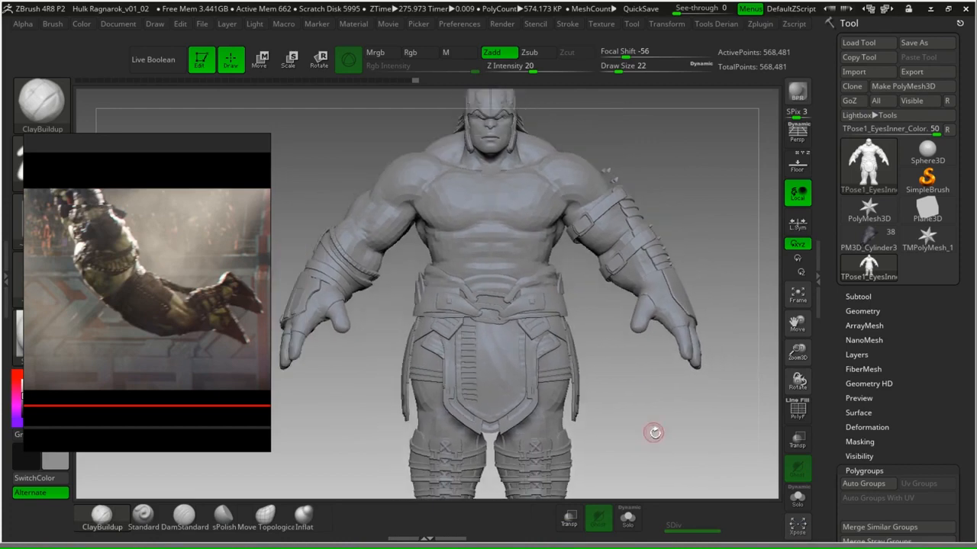
{"action": "left_click_drag", "start_coordinate": [587, 326], "coordinate": [518, 320], "text": "alt"}
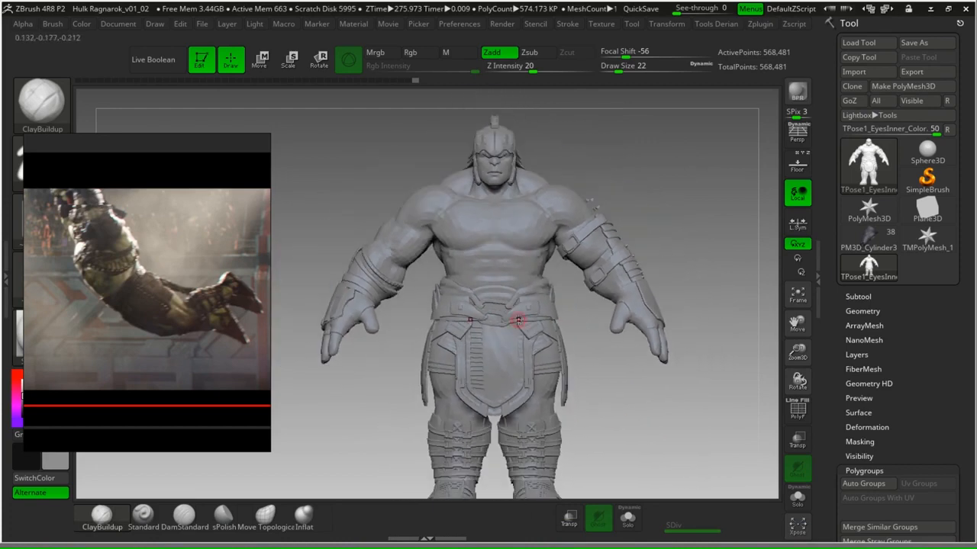
{"action": "mouse_move", "coordinate": [630, 409]}
{"action": "left_mouse_down", "text": "alt"}
{"action": "mouse_move", "coordinate": [709, 407]}
{"action": "mouse_move", "coordinate": [683, 396]}
{"action": "mouse_move", "coordinate": [583, 271]}
{"action": "mouse_move", "coordinate": [492, 269]}
{"action": "mouse_move", "coordinate": [426, 419]}
{"action": "mouse_move", "coordinate": [613, 397]}
{"action": "left_mouse_up", "text": "alt"}
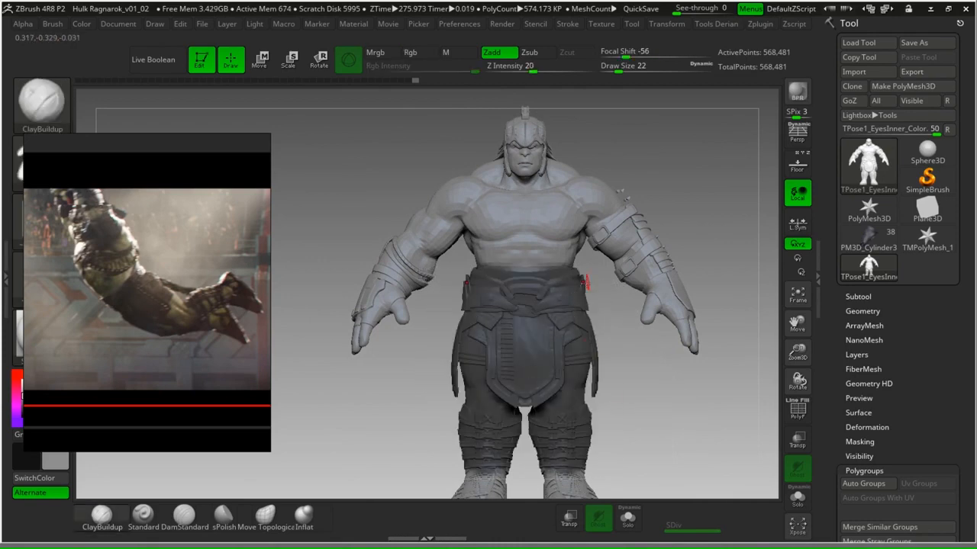
{"action": "key", "text": "ctrl"}
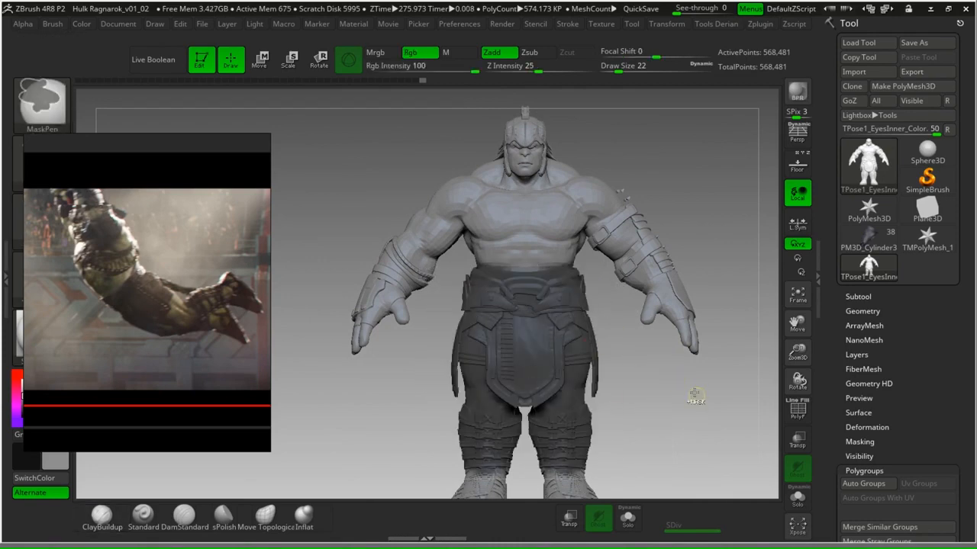
{"action": "mouse_move", "coordinate": [696, 396]}
{"action": "left_mouse_down"}
{"action": "mouse_move", "coordinate": [615, 414]}
{"action": "mouse_move", "coordinate": [600, 350]}
{"action": "mouse_move", "coordinate": [448, 352]}
{"action": "mouse_move", "coordinate": [610, 450]}
{"action": "left_mouse_up"}
{"action": "mouse_move", "coordinate": [648, 377]}
{"action": "left_mouse_down"}
{"action": "mouse_move", "coordinate": [697, 336]}
{"action": "mouse_move", "coordinate": [642, 431]}
{"action": "left_mouse_up"}
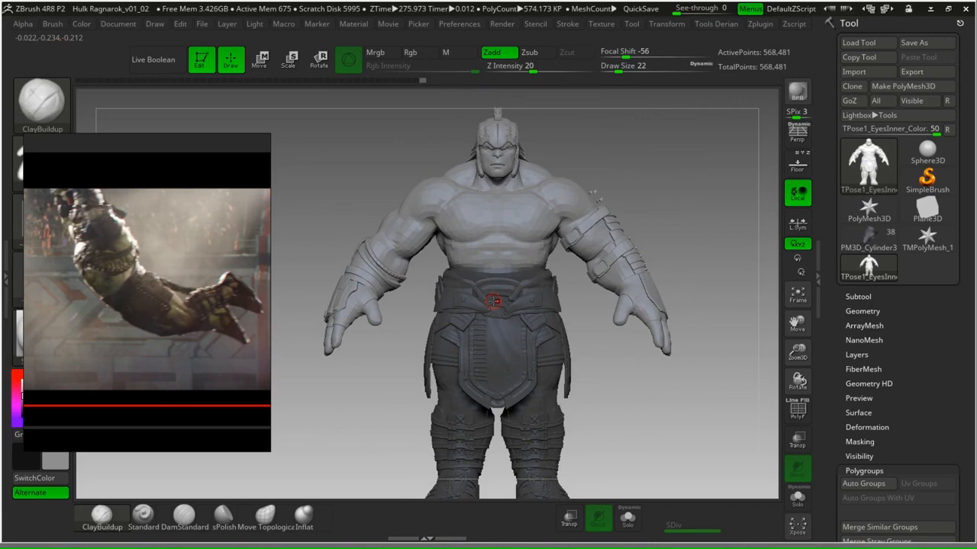
{"action": "key", "text": "ctrl"}
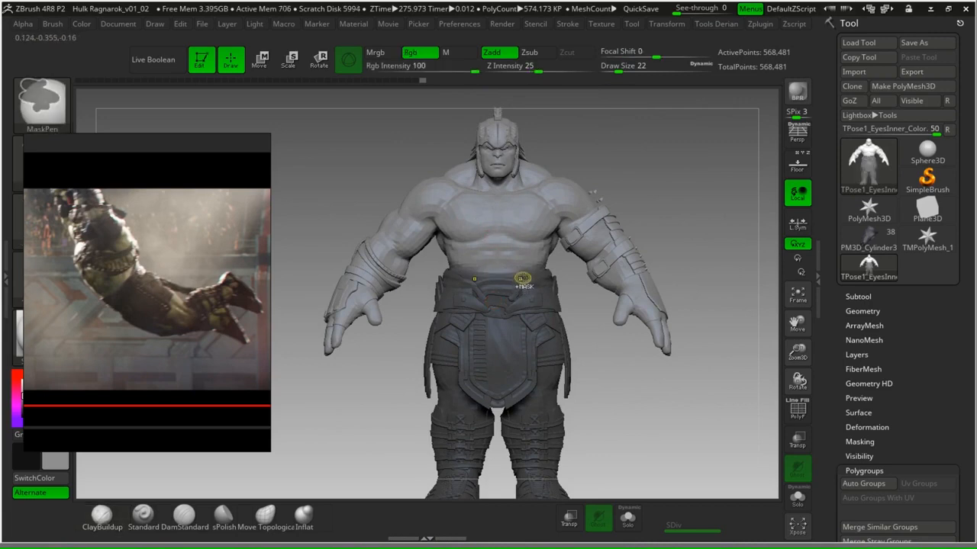
{"action": "left_click", "coordinate": [581, 324], "text": "ctrl"}
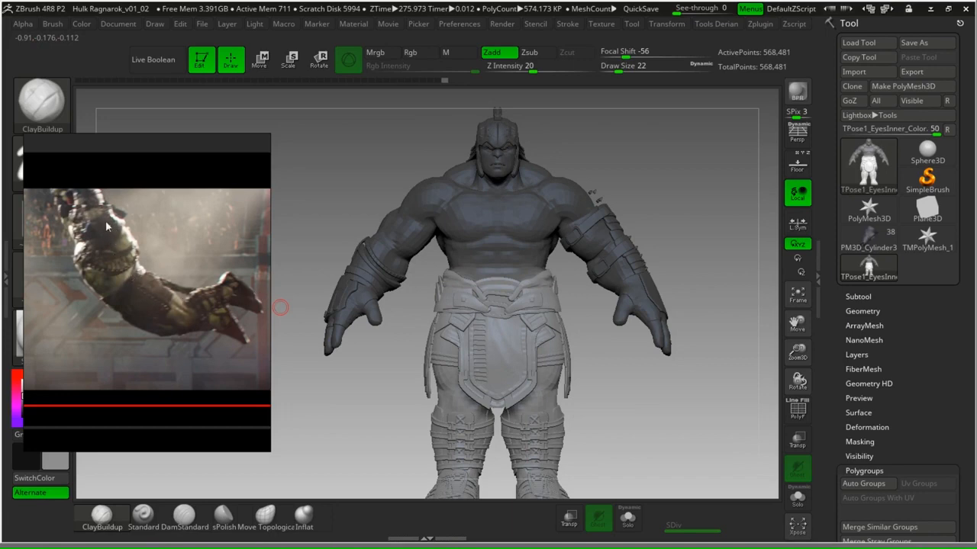
Hide the arms and place the rotation gizmo at the waist, with the figure seen from the side.
{"action": "mouse_move", "coordinate": [698, 399]}
{"action": "left_mouse_down"}
{"action": "mouse_move", "coordinate": [710, 396]}
{"action": "mouse_move", "coordinate": [589, 328]}
{"action": "mouse_move", "coordinate": [572, 251]}
{"action": "mouse_move", "coordinate": [572, 175]}
{"action": "mouse_move", "coordinate": [664, 397]}
{"action": "left_mouse_up"}
{"action": "mouse_move", "coordinate": [717, 297]}
{"action": "left_mouse_down"}
{"action": "mouse_move", "coordinate": [700, 336]}
{"action": "mouse_move", "coordinate": [565, 298]}
{"action": "left_mouse_up"}
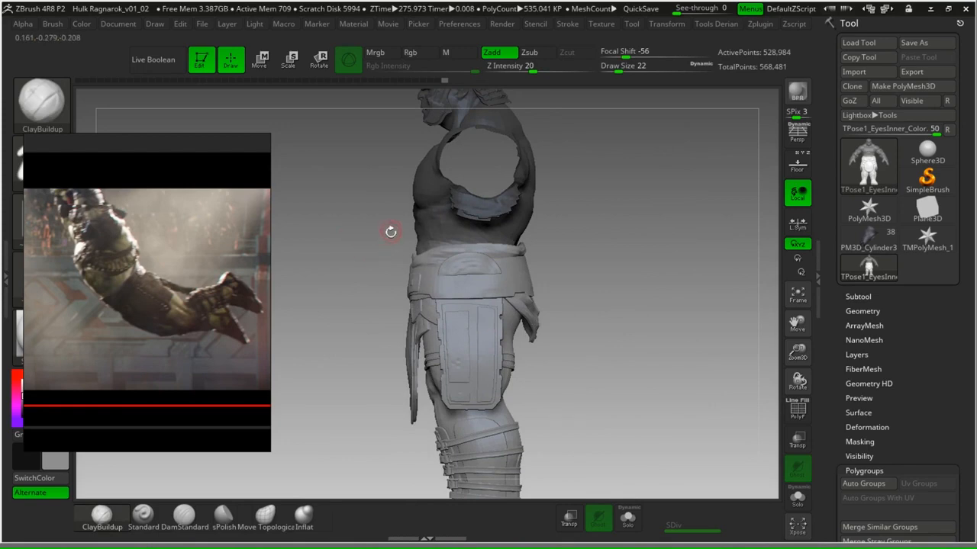
{"action": "key", "text": "r"}
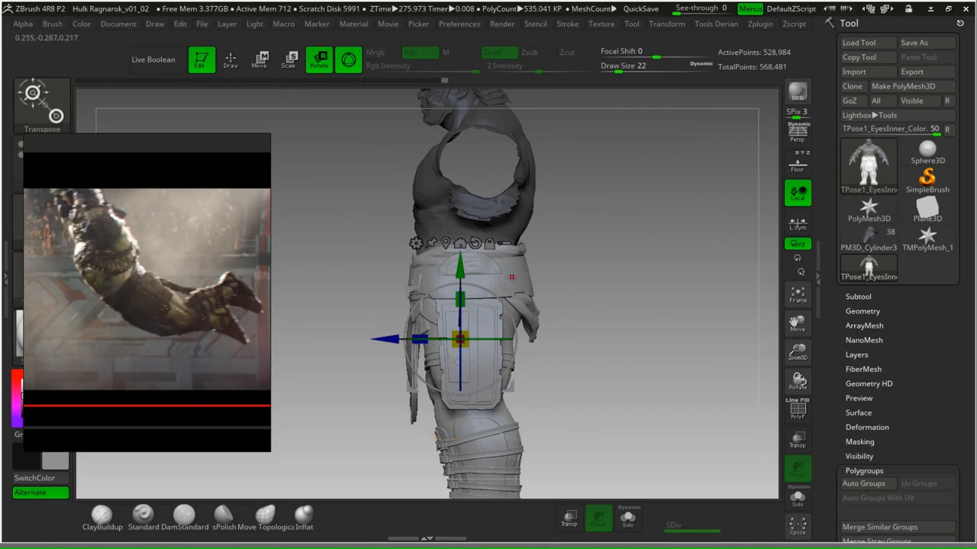
{"action": "left_click_drag", "start_coordinate": [512, 290], "coordinate": [550, 195], "text": "alt"}
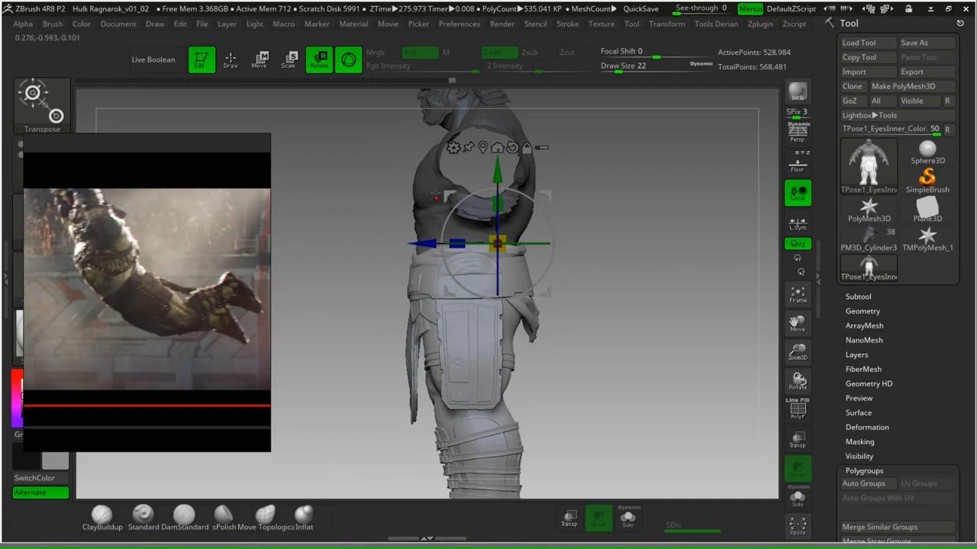
{"action": "left_click", "coordinate": [347, 64]}
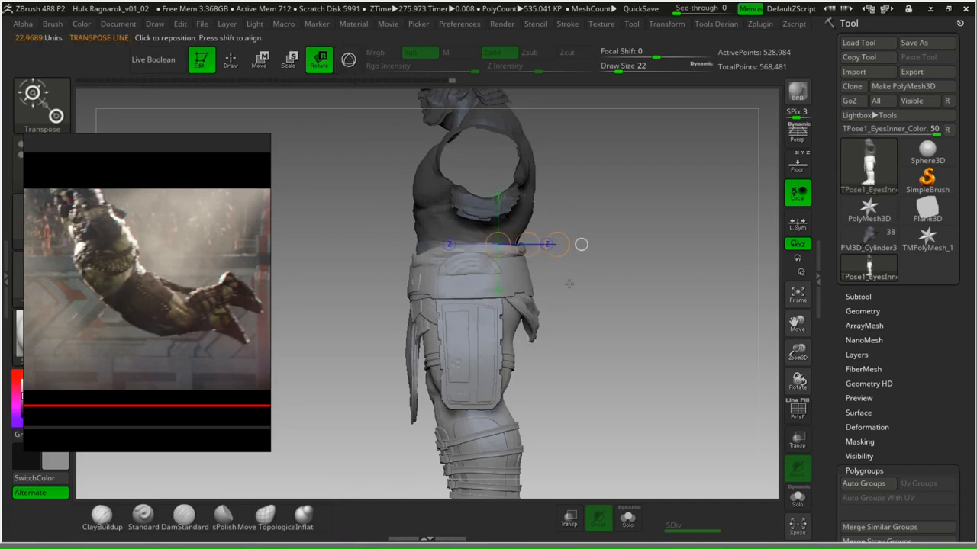
{"action": "left_click", "coordinate": [348, 61]}
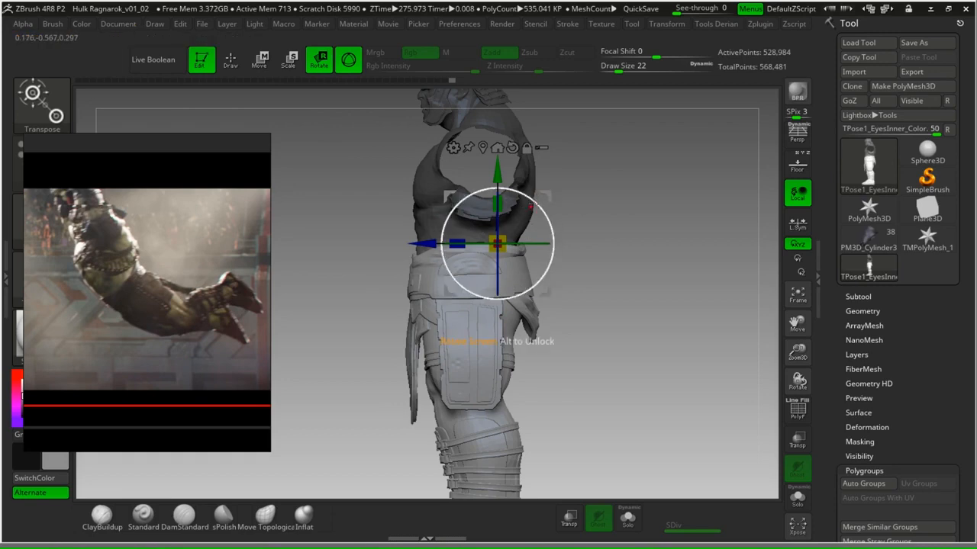
Rotate the lower body backward at the waist and shift it slightly to match the reference pose.
{"action": "left_click_drag", "start_coordinate": [534, 200], "coordinate": [505, 188]}
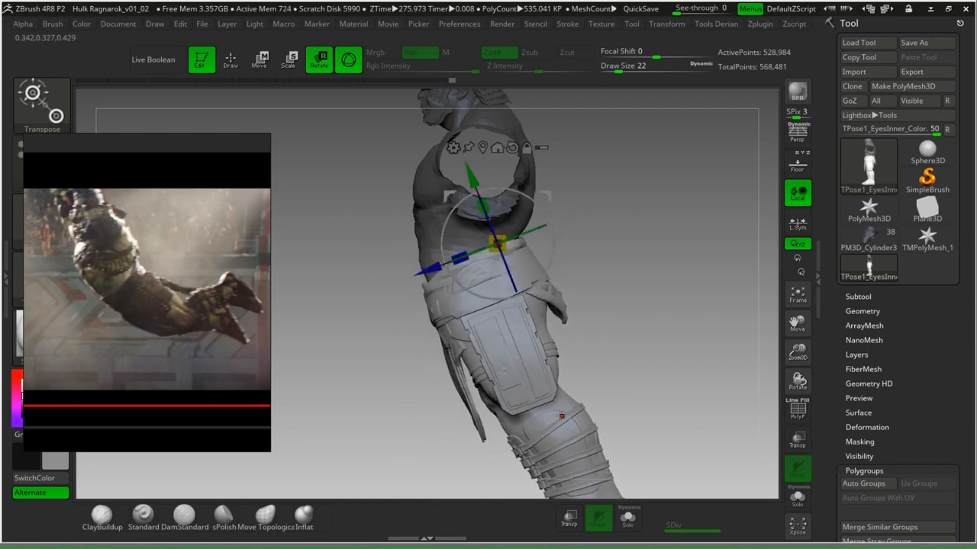
{"action": "left_click_drag", "start_coordinate": [654, 292], "coordinate": [634, 259], "text": "alt"}
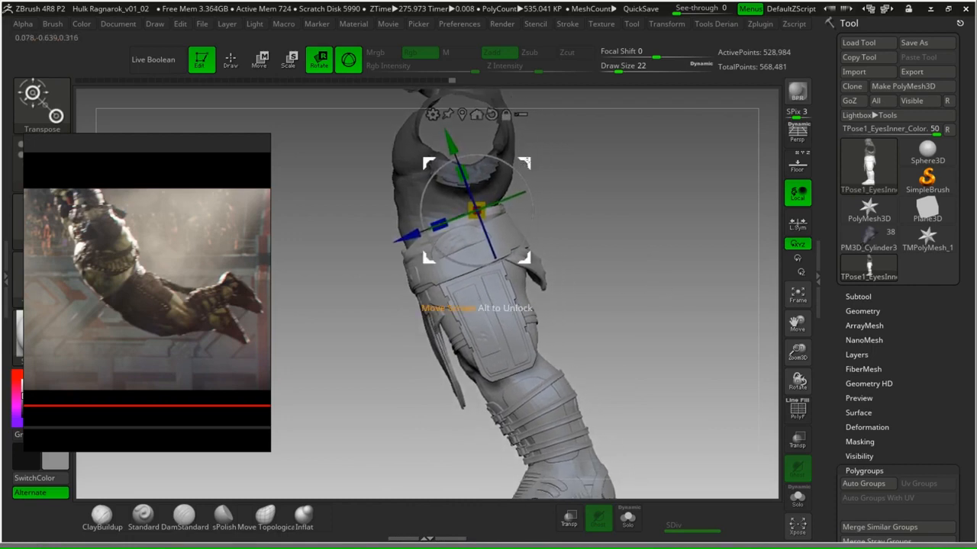
{"action": "left_click_drag", "start_coordinate": [525, 163], "coordinate": [537, 164]}
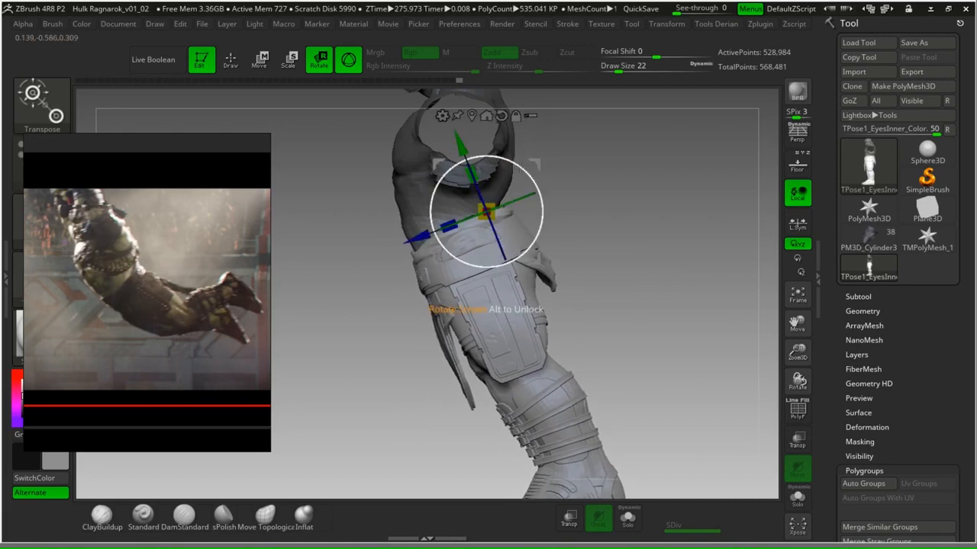
{"action": "left_click_drag", "start_coordinate": [529, 174], "coordinate": [540, 161]}
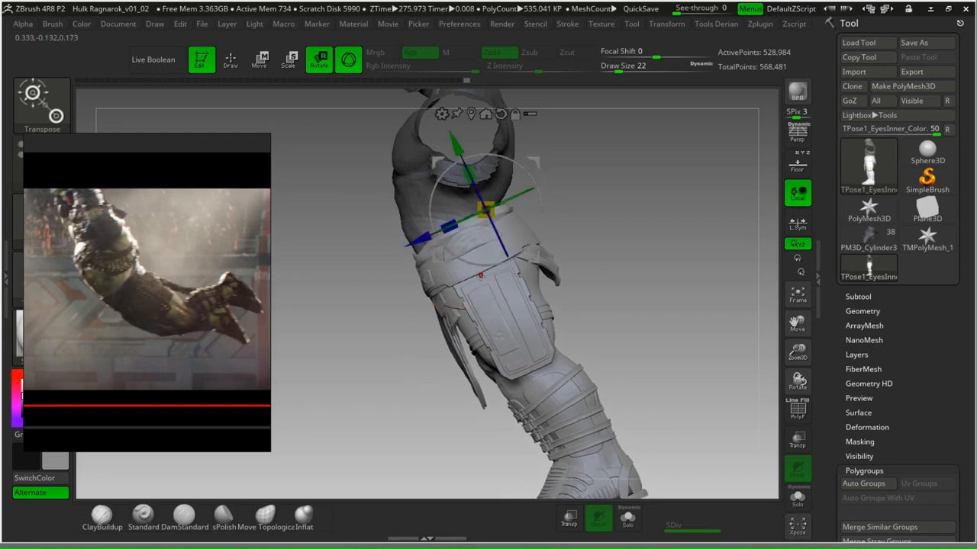
{"action": "left_click_drag", "start_coordinate": [611, 264], "coordinate": [481, 263]}
{"action": "left_click_drag", "start_coordinate": [657, 261], "coordinate": [546, 200]}
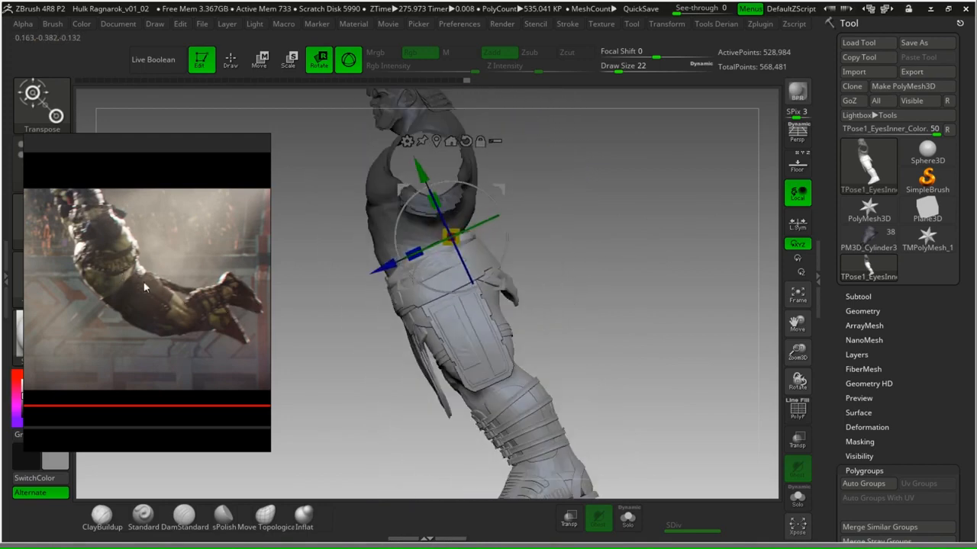
Hide the armor plates on the sides of the thighs by their polygroup, using the polyframe display to identify them.
{"action": "left_click_drag", "start_coordinate": [639, 347], "coordinate": [603, 200], "text": "alt"}
{"action": "mouse_move", "coordinate": [675, 374]}
{"action": "left_mouse_down", "text": "alt"}
{"action": "mouse_move", "coordinate": [669, 331]}
{"action": "mouse_move", "coordinate": [654, 331]}
{"action": "mouse_move", "coordinate": [680, 389]}
{"action": "left_mouse_up", "text": "alt"}
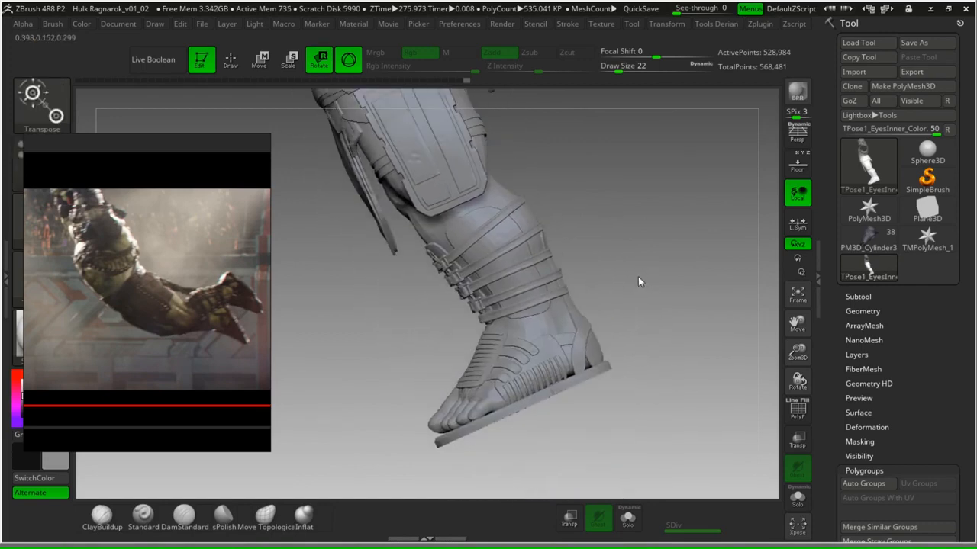
{"action": "left_click_drag", "start_coordinate": [541, 207], "coordinate": [502, 256]}
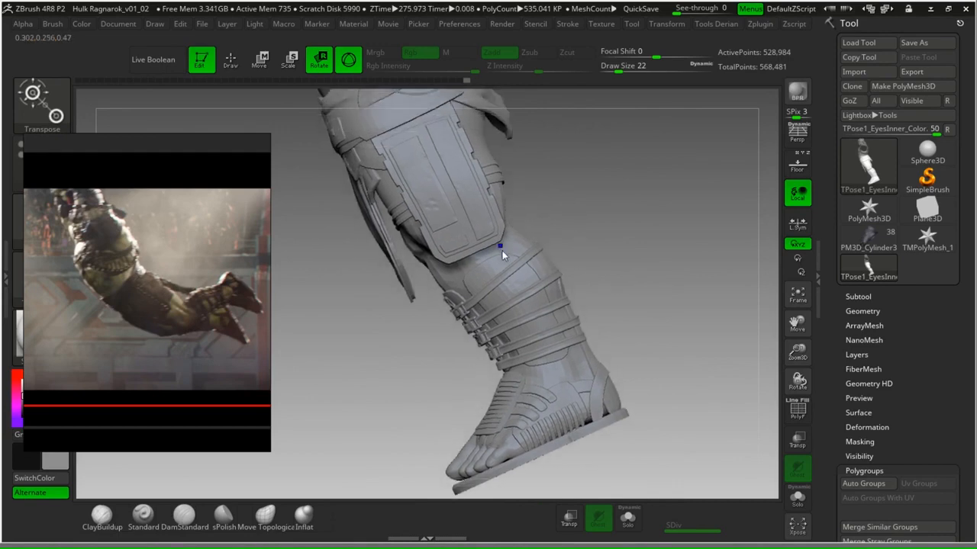
{"action": "key", "text": "shift+f"}
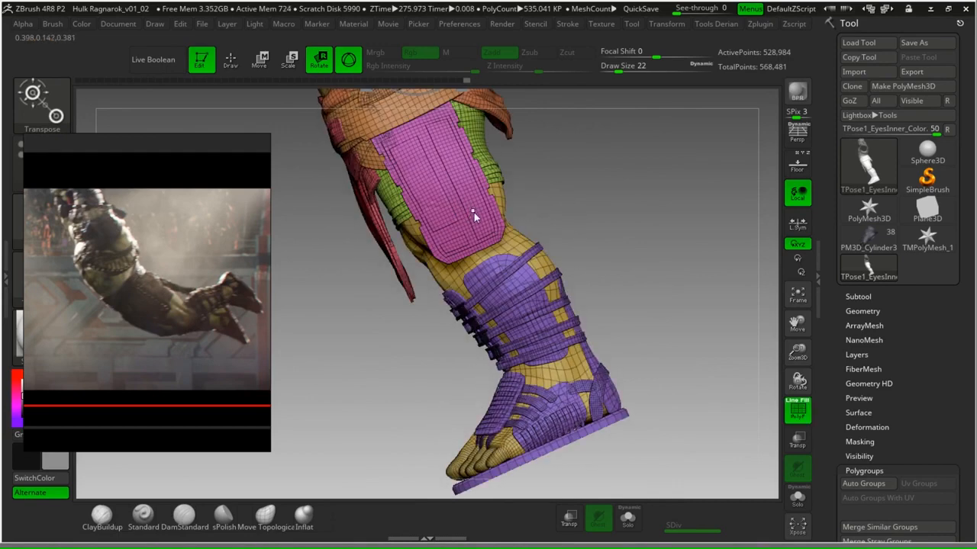
{"action": "left_click", "coordinate": [473, 216], "text": "ctrl+shift"}
{"action": "key", "text": "q"}
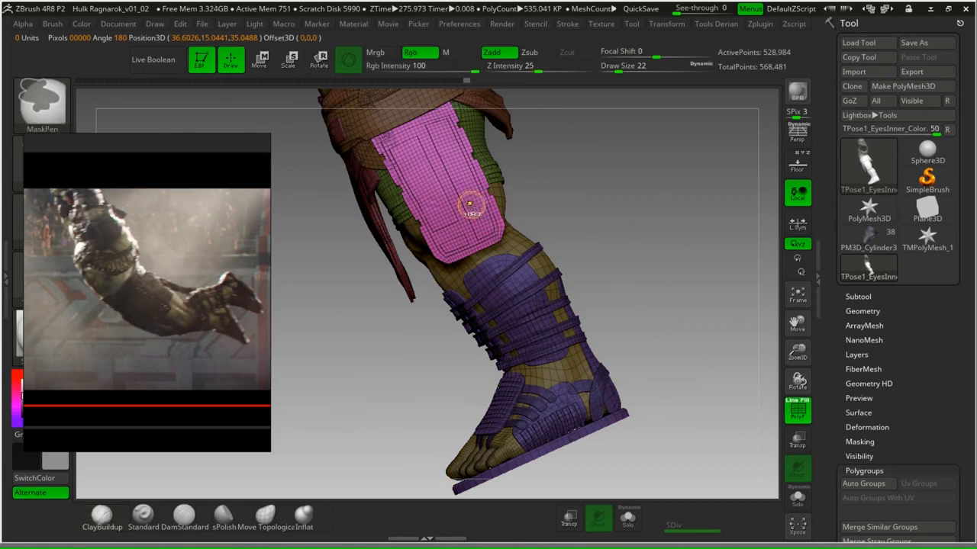
{"action": "left_click", "coordinate": [469, 204], "text": "ctrl+shift"}
{"action": "left_click", "coordinate": [586, 234], "text": "ctrl+shift"}
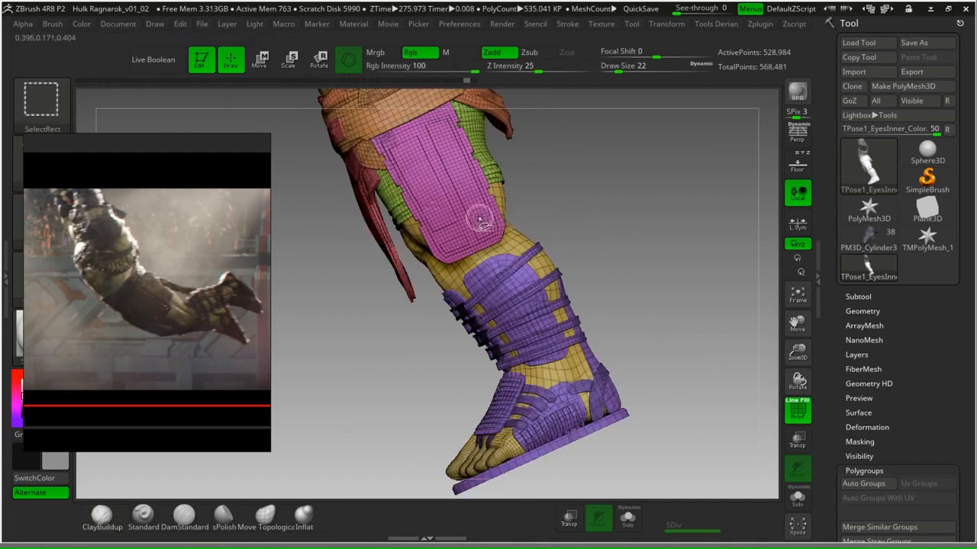
{"action": "left_click", "coordinate": [468, 201], "text": "ctrl+shift"}
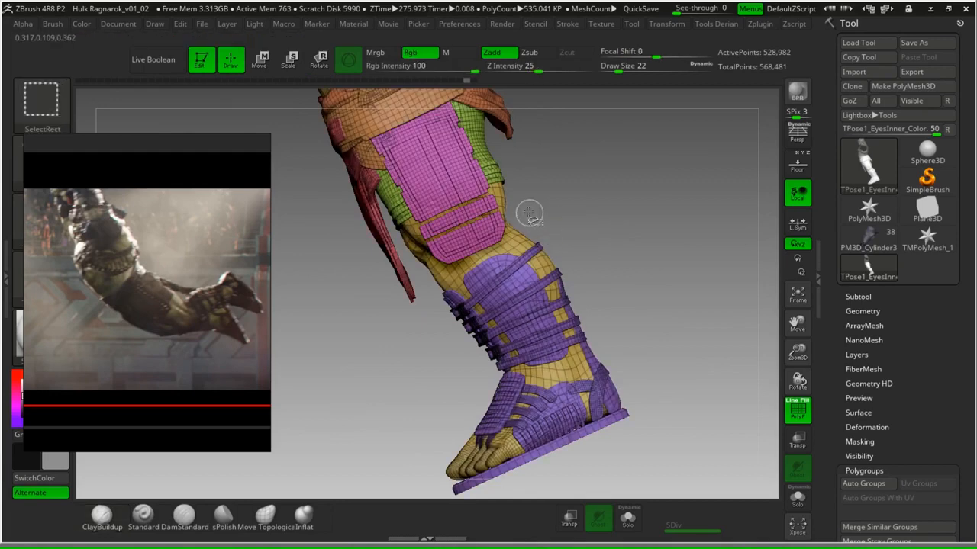
{"action": "left_click", "coordinate": [463, 172], "text": "ctrl+shift"}
{"action": "left_click", "coordinate": [455, 183], "text": "ctrl+shift"}
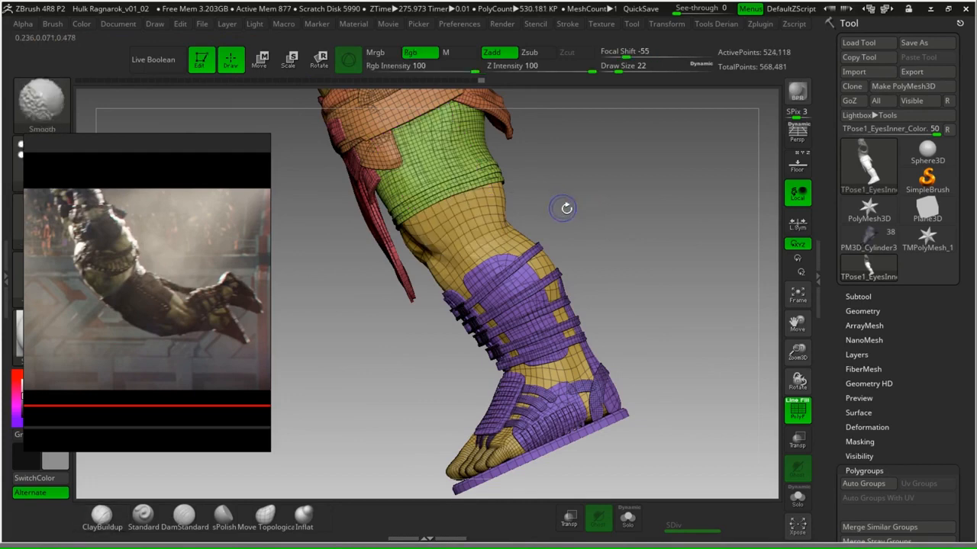
{"action": "key", "text": "shift+f"}
Mask everything above the knees and soften the mask's edge around the knee joints.
{"action": "mouse_move", "coordinate": [560, 203]}
{"action": "left_mouse_down"}
{"action": "mouse_move", "coordinate": [571, 198]}
{"action": "mouse_move", "coordinate": [602, 244]}
{"action": "mouse_move", "coordinate": [523, 280]}
{"action": "mouse_move", "coordinate": [536, 257]}
{"action": "mouse_move", "coordinate": [557, 277]}
{"action": "mouse_move", "coordinate": [551, 248]}
{"action": "mouse_move", "coordinate": [459, 258]}
{"action": "mouse_move", "coordinate": [294, 199]}
{"action": "mouse_move", "coordinate": [685, 170]}
{"action": "mouse_move", "coordinate": [685, 179]}
{"action": "left_mouse_up"}
{"action": "key", "text": "ctrl"}
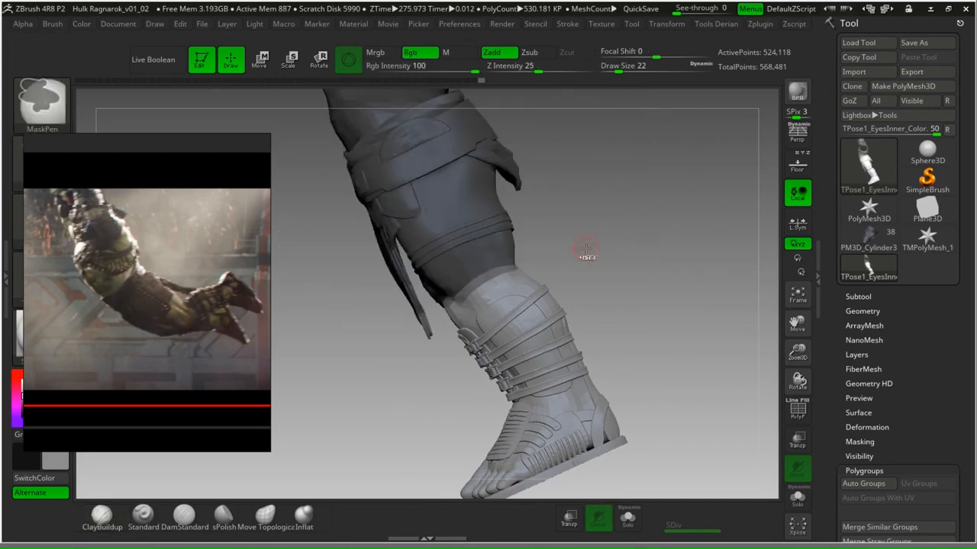
{"action": "mouse_move", "coordinate": [591, 222]}
{"action": "left_mouse_down", "text": "alt"}
{"action": "mouse_move", "coordinate": [599, 289]}
{"action": "mouse_move", "coordinate": [491, 94]}
{"action": "mouse_move", "coordinate": [302, 257]}
{"action": "mouse_move", "coordinate": [609, 263]}
{"action": "mouse_move", "coordinate": [624, 182]}
{"action": "left_mouse_up", "text": "alt"}
{"action": "mouse_move", "coordinate": [448, 353]}
{"action": "left_mouse_down", "text": "ctrl"}
{"action": "mouse_move", "coordinate": [440, 268]}
{"action": "mouse_move", "coordinate": [331, 229]}
{"action": "mouse_move", "coordinate": [412, 359]}
{"action": "left_mouse_up", "text": "ctrl"}
{"action": "mouse_move", "coordinate": [632, 257]}
{"action": "left_mouse_down", "text": "alt"}
{"action": "mouse_move", "coordinate": [596, 242]}
{"action": "mouse_move", "coordinate": [611, 216]}
{"action": "mouse_move", "coordinate": [621, 227]}
{"action": "left_mouse_up", "text": "alt"}
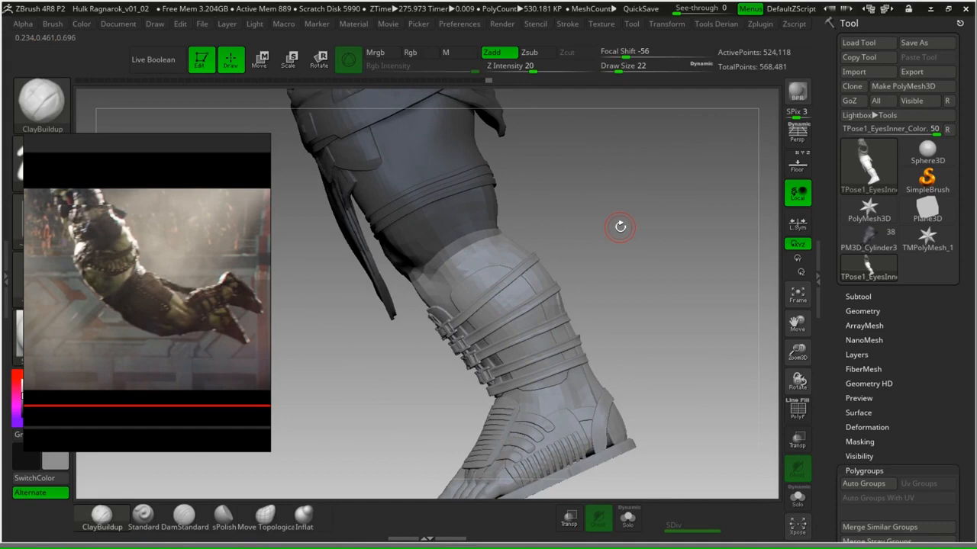
{"action": "left_click", "coordinate": [449, 258], "text": "ctrl"}
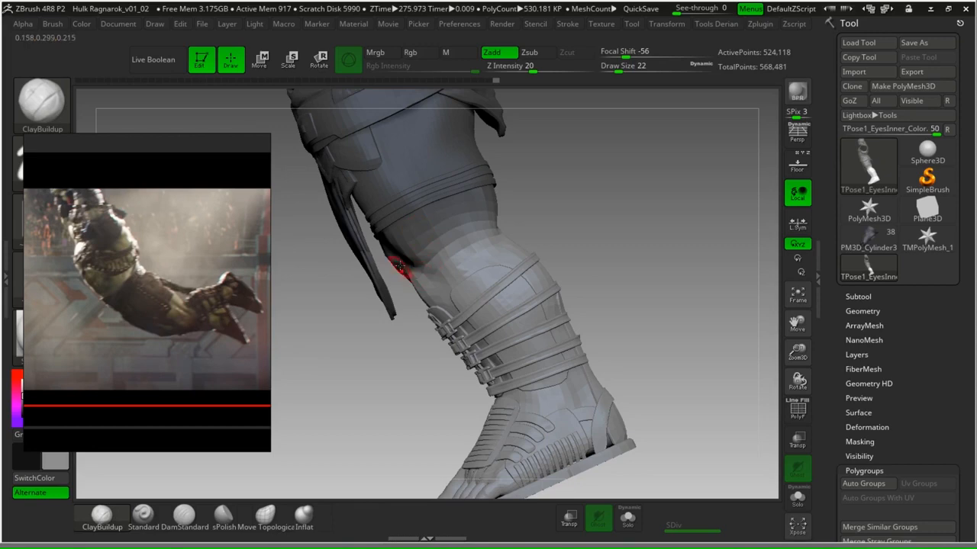
Center the gizmo on the knee and rotate the lower legs backward to bend the knees.
{"action": "key", "text": "r"}
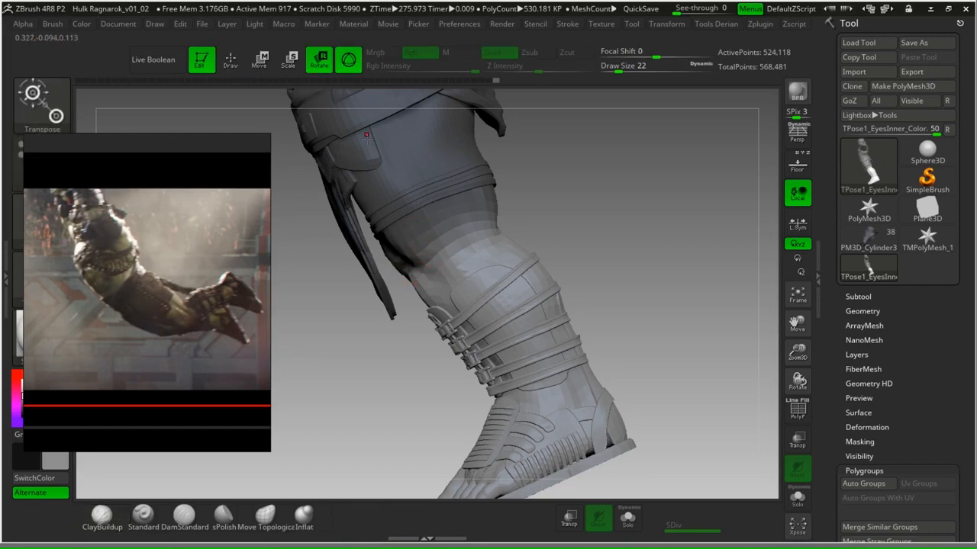
{"action": "left_click", "coordinate": [468, 257], "text": "alt"}
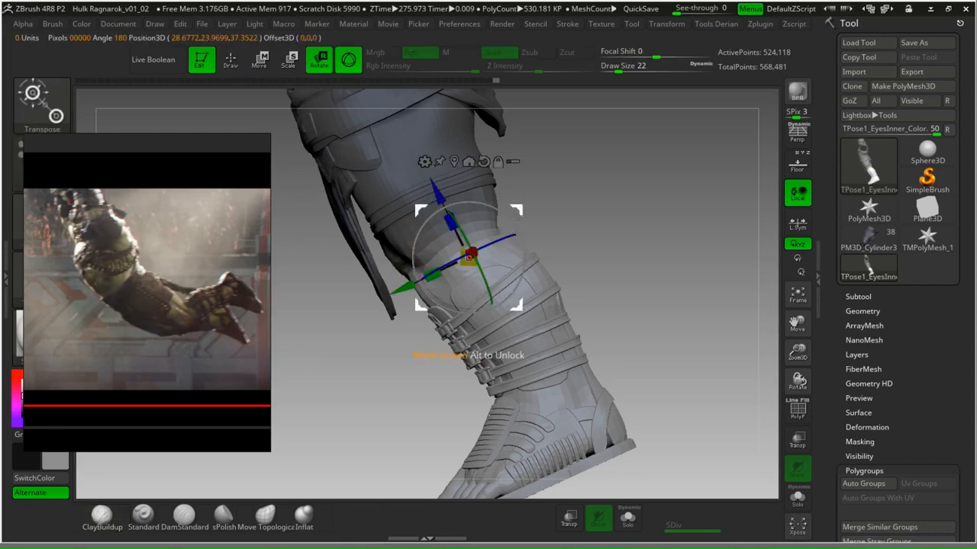
{"action": "mouse_move", "coordinate": [521, 212]}
{"action": "left_mouse_down"}
{"action": "mouse_move", "coordinate": [501, 204]}
{"action": "mouse_move", "coordinate": [525, 210]}
{"action": "mouse_move", "coordinate": [514, 203]}
{"action": "left_mouse_up"}
{"action": "key", "text": "ctrl+z"}
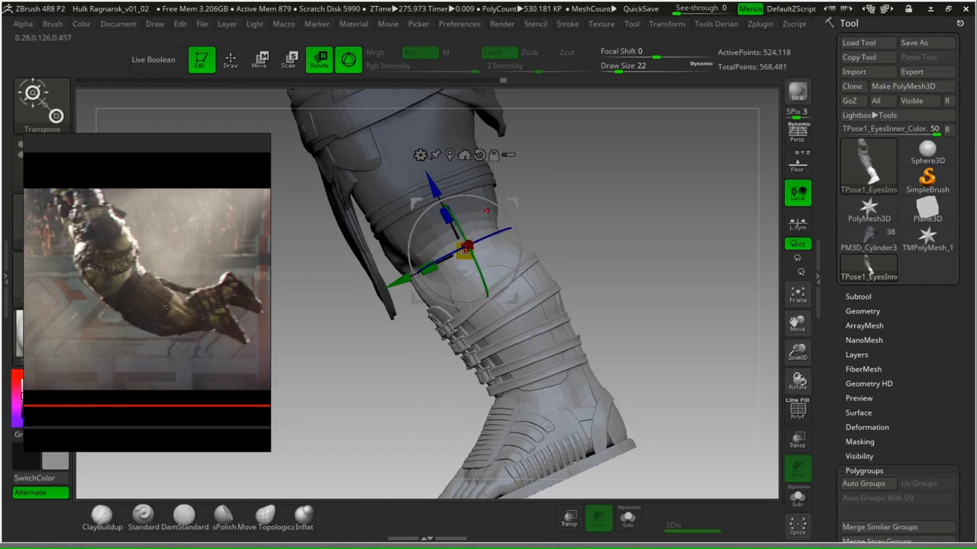
{"action": "left_click_drag", "start_coordinate": [500, 204], "coordinate": [473, 190]}
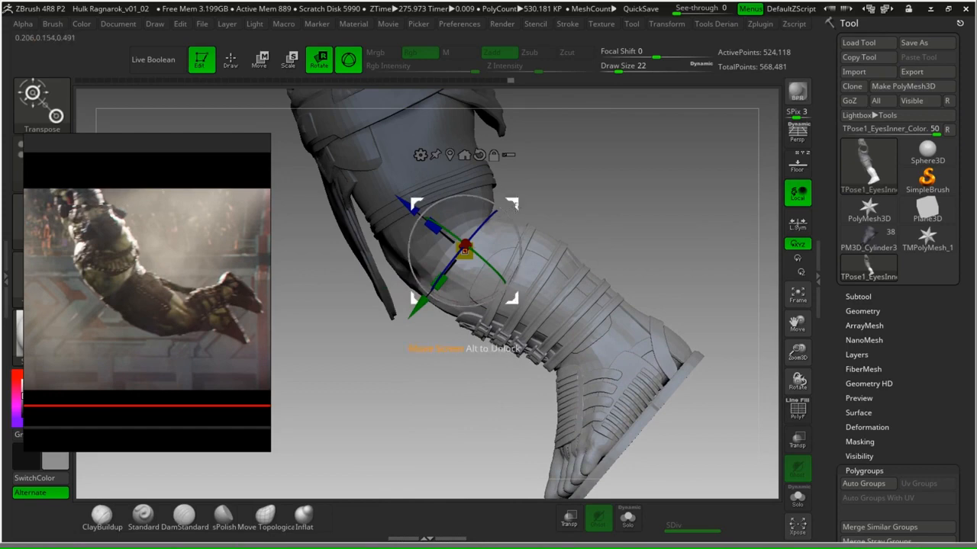
{"action": "left_click_drag", "start_coordinate": [517, 206], "coordinate": [475, 248]}
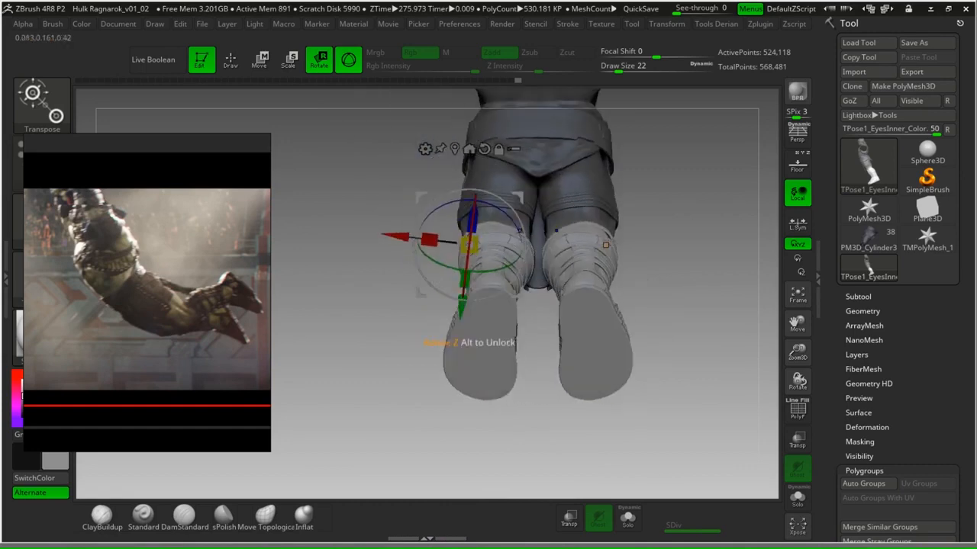
Check the knee bend up close and clear the mask from the whole model.
{"action": "left_click_drag", "start_coordinate": [649, 342], "coordinate": [776, 311]}
{"action": "left_click_drag", "start_coordinate": [693, 146], "coordinate": [611, 229], "text": "alt"}
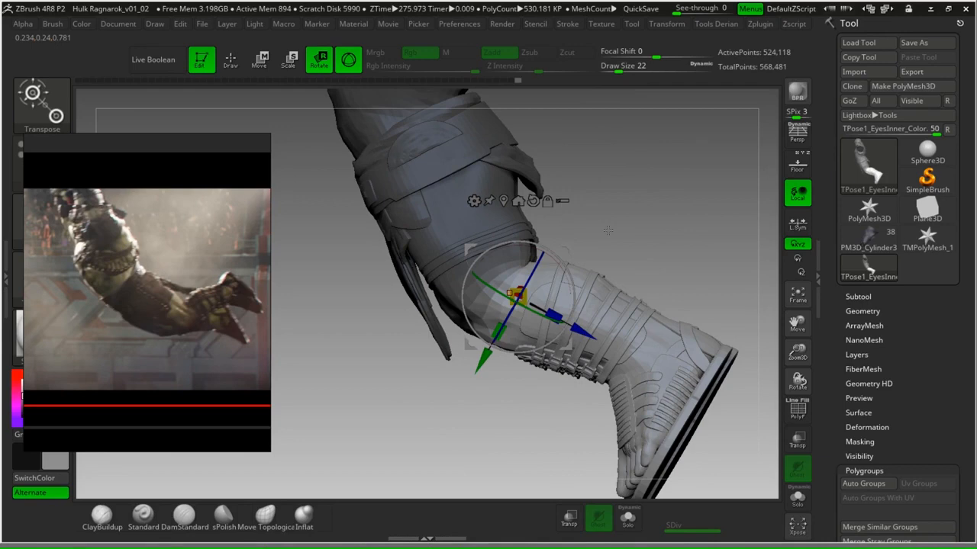
{"action": "mouse_move", "coordinate": [610, 195]}
{"action": "left_mouse_down"}
{"action": "mouse_move", "coordinate": [710, 210]}
{"action": "mouse_move", "coordinate": [663, 216]}
{"action": "mouse_move", "coordinate": [606, 199]}
{"action": "mouse_move", "coordinate": [619, 202]}
{"action": "left_mouse_up"}
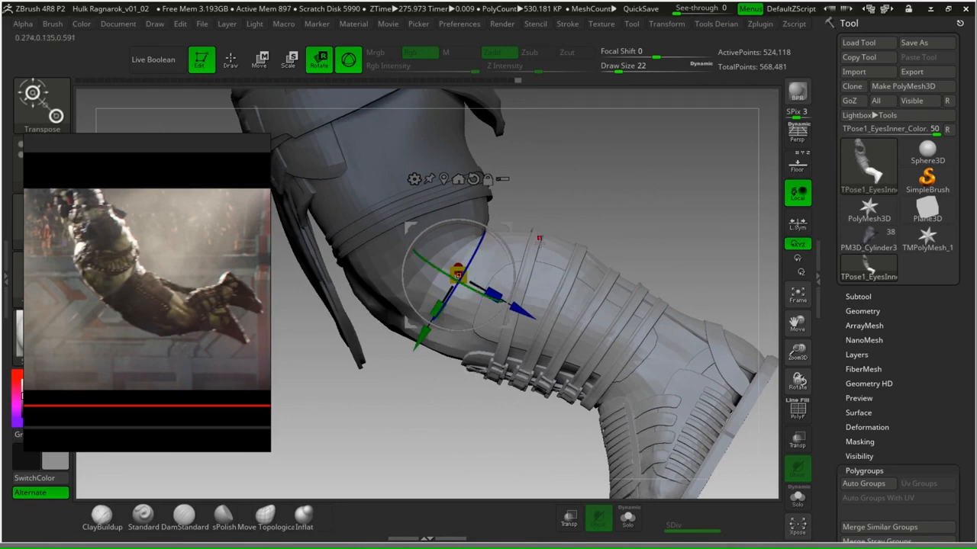
{"action": "mouse_move", "coordinate": [588, 150]}
{"action": "left_mouse_down"}
{"action": "mouse_move", "coordinate": [616, 255]}
{"action": "mouse_move", "coordinate": [606, 174]}
{"action": "left_mouse_up"}
{"action": "key", "text": "ctrl"}
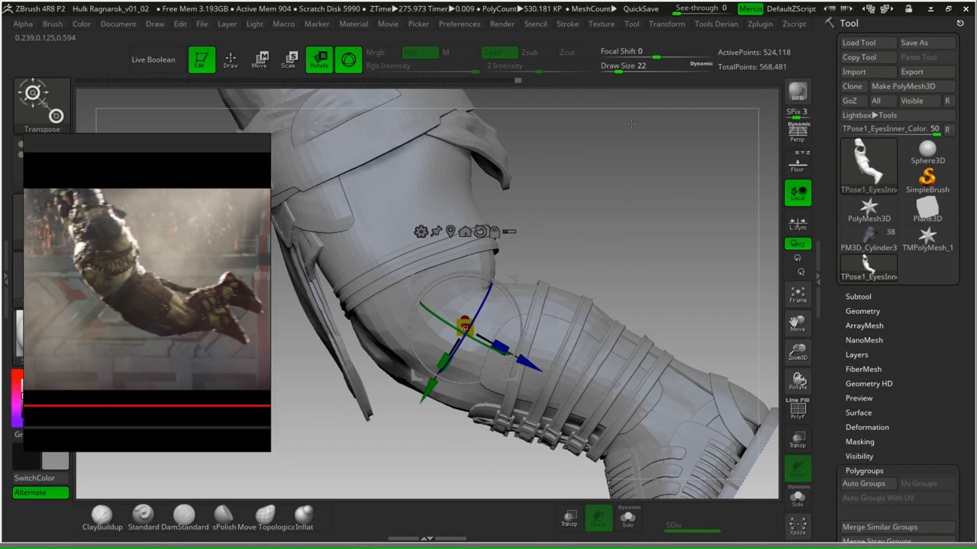
Reshape the tip of the rear cloth flap below the belt with the Move Topological brush at draw size 140.
{"action": "left_click_drag", "start_coordinate": [551, 228], "coordinate": [583, 286]}
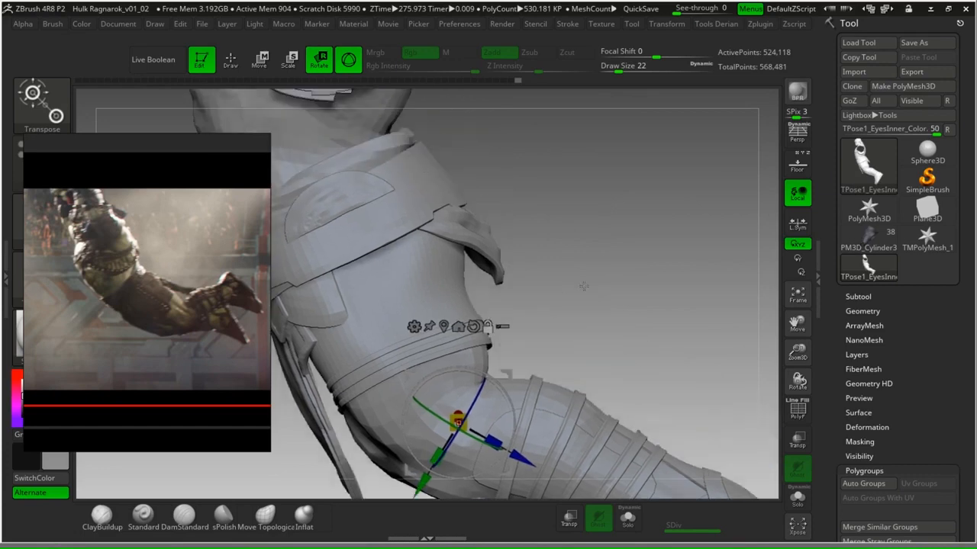
{"action": "key", "text": "q"}
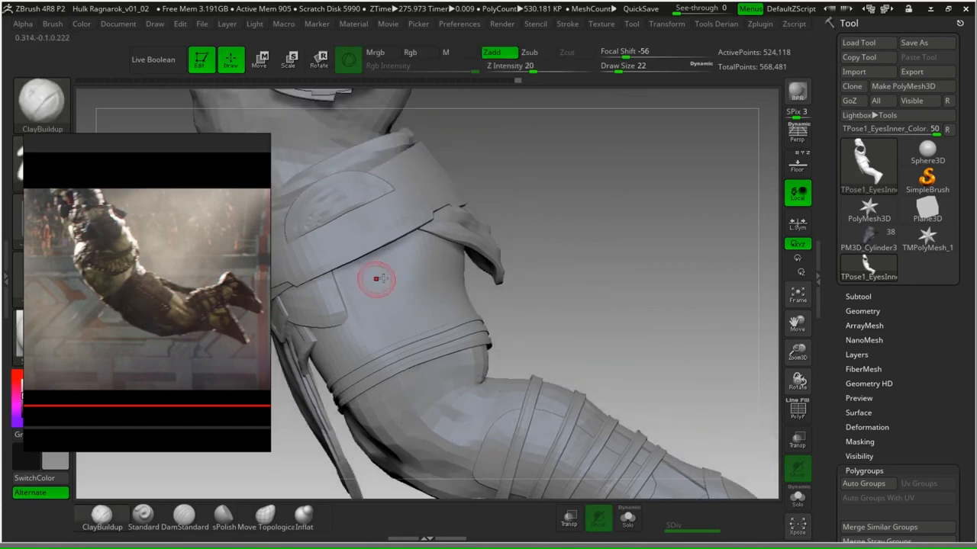
{"action": "left_click", "coordinate": [265, 516]}
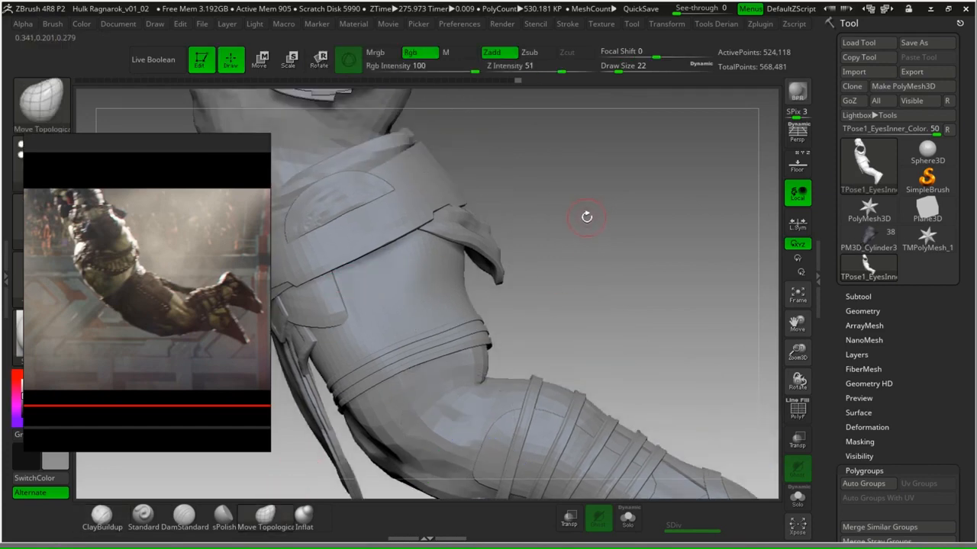
{"action": "key", "text": "space"}
{"action": "left_click_drag", "start_coordinate": [588, 217], "coordinate": [615, 217]}
{"action": "left_click_drag", "start_coordinate": [605, 255], "coordinate": [464, 237]}
{"action": "left_click_drag", "start_coordinate": [569, 323], "coordinate": [597, 345]}
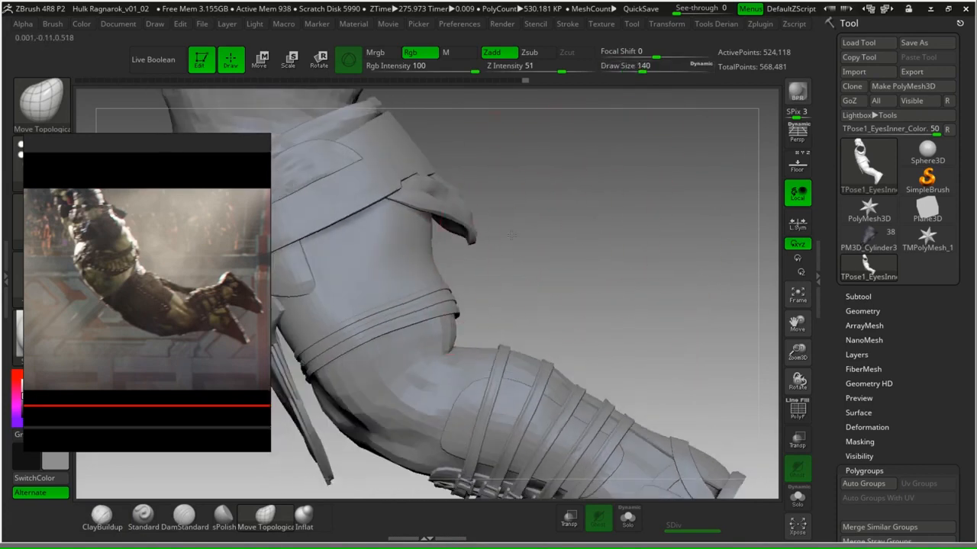
{"action": "left_click_drag", "start_coordinate": [458, 231], "coordinate": [463, 225]}
Refine the rear cloth flap from the model's other side with the brush at draw size 108.
{"action": "left_click_drag", "start_coordinate": [527, 229], "coordinate": [445, 207]}
{"action": "key", "text": "space"}
{"action": "left_click_drag", "start_coordinate": [685, 345], "coordinate": [606, 309]}
{"action": "left_click_drag", "start_coordinate": [443, 227], "coordinate": [444, 220]}
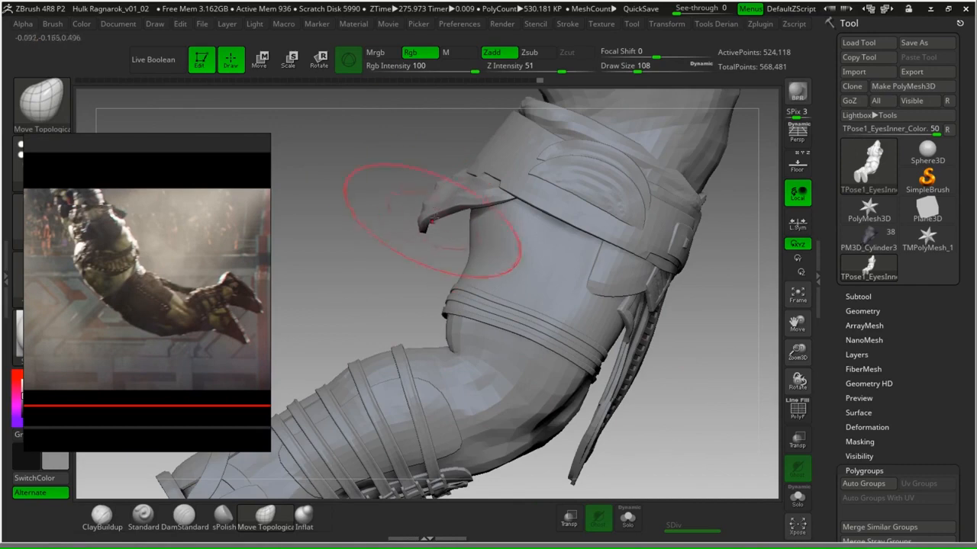
Set the draw size to 158 and adjust how the long front loincloth plate hangs in front of the thighs.
{"action": "mouse_move", "coordinate": [708, 387]}
{"action": "left_mouse_down"}
{"action": "mouse_move", "coordinate": [592, 270]}
{"action": "mouse_move", "coordinate": [572, 280]}
{"action": "mouse_move", "coordinate": [582, 296]}
{"action": "mouse_move", "coordinate": [522, 293]}
{"action": "mouse_move", "coordinate": [504, 316]}
{"action": "left_mouse_up"}
{"action": "key", "text": "space"}
{"action": "mouse_move", "coordinate": [580, 327]}
{"action": "left_mouse_down"}
{"action": "mouse_move", "coordinate": [587, 305]}
{"action": "mouse_move", "coordinate": [610, 305]}
{"action": "left_mouse_up"}
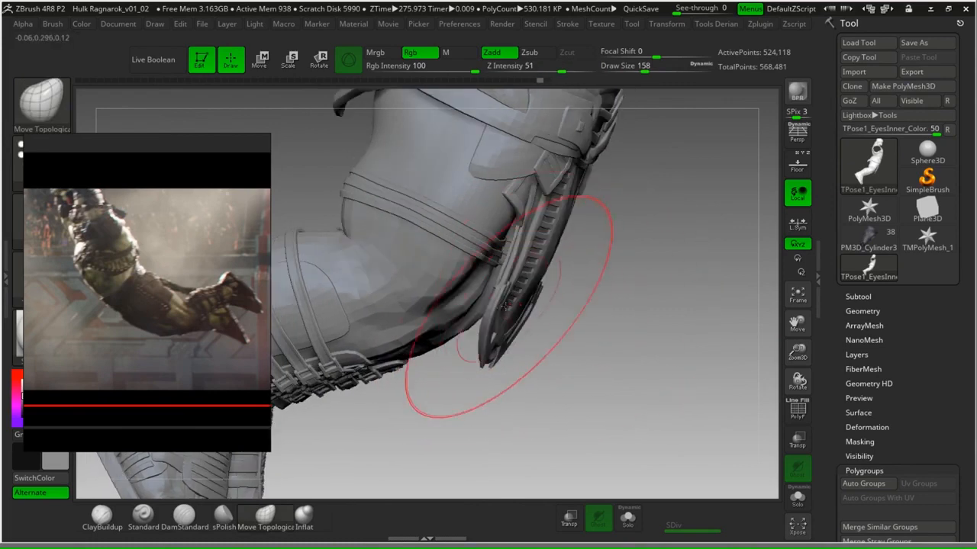
{"action": "left_click_drag", "start_coordinate": [497, 311], "coordinate": [495, 314]}
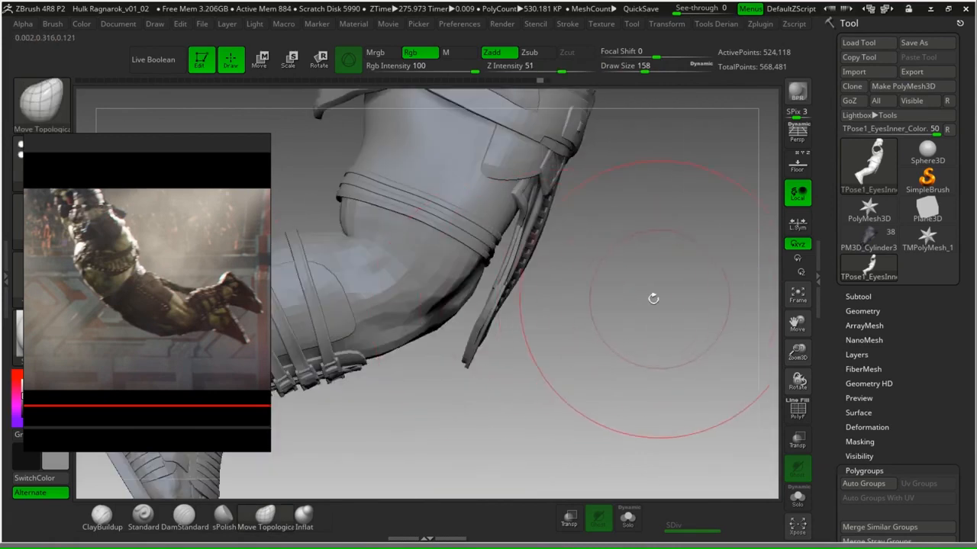
{"action": "left_click_drag", "start_coordinate": [654, 295], "coordinate": [633, 327]}
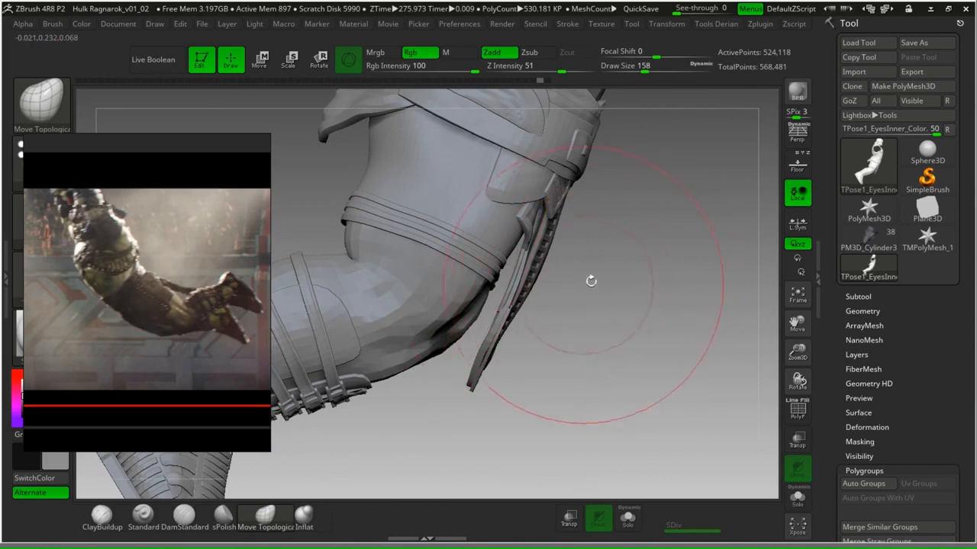
{"action": "left_click_drag", "start_coordinate": [591, 279], "coordinate": [585, 286]}
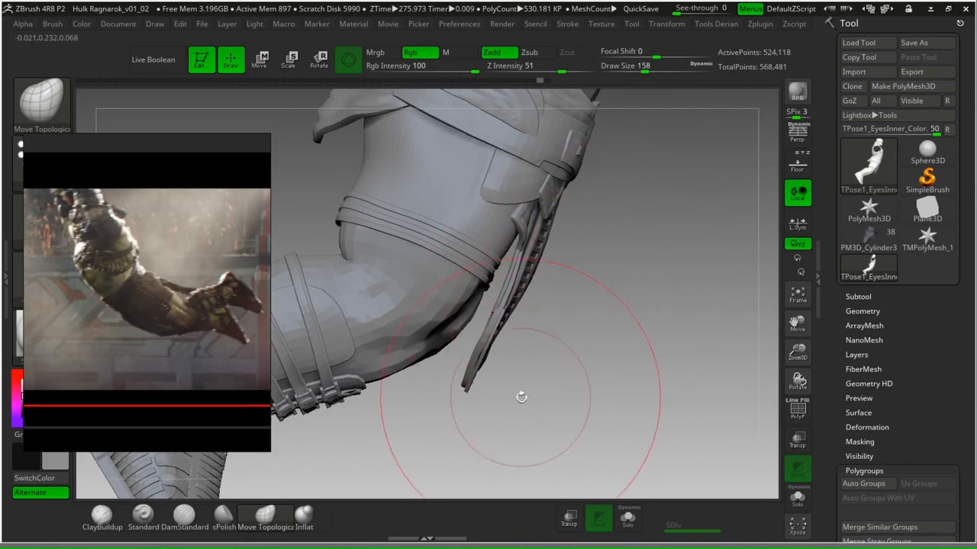
{"action": "mouse_move", "coordinate": [523, 398]}
{"action": "left_mouse_down"}
{"action": "mouse_move", "coordinate": [542, 427]}
{"action": "mouse_move", "coordinate": [576, 399]}
{"action": "mouse_move", "coordinate": [668, 405]}
{"action": "mouse_move", "coordinate": [588, 275]}
{"action": "mouse_move", "coordinate": [633, 273]}
{"action": "mouse_move", "coordinate": [600, 270]}
{"action": "left_mouse_up"}
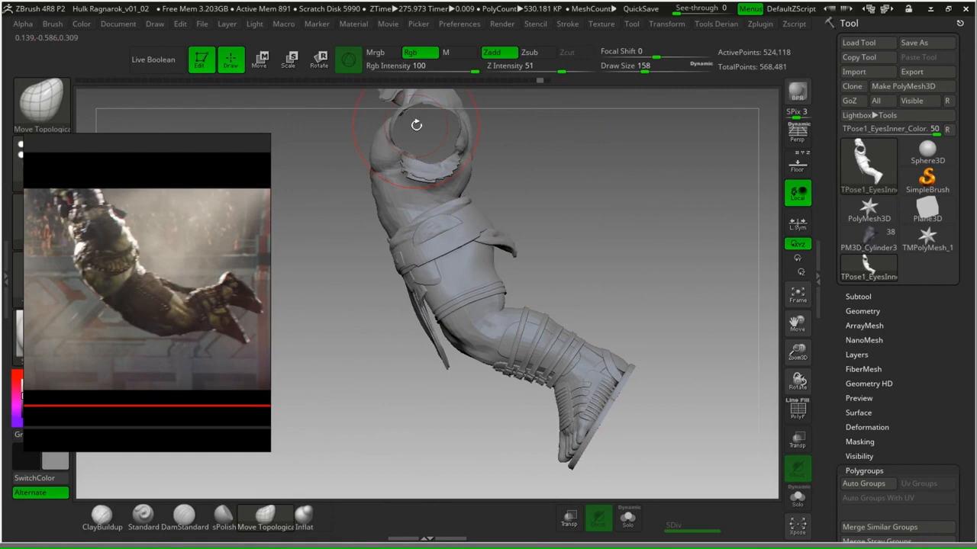
Hide the front loincloth plate, the belt and the small plates over the hips by their polygroups.
{"action": "mouse_move", "coordinate": [617, 286]}
{"action": "left_mouse_down"}
{"action": "mouse_move", "coordinate": [630, 257]}
{"action": "mouse_move", "coordinate": [596, 268]}
{"action": "mouse_move", "coordinate": [633, 273]}
{"action": "mouse_move", "coordinate": [620, 274]}
{"action": "left_mouse_up"}
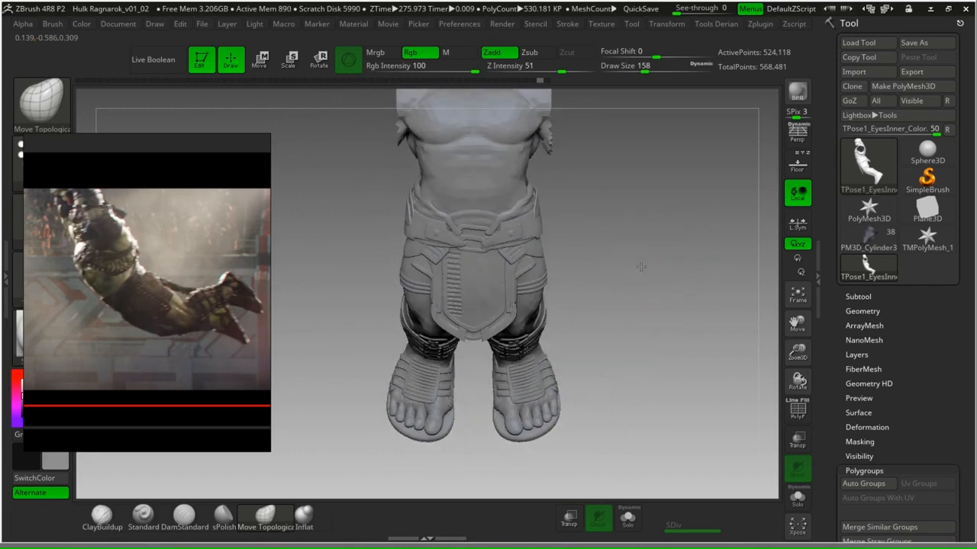
{"action": "key", "text": "ctrl"}
{"action": "left_click", "coordinate": [485, 301], "text": "ctrl+shift"}
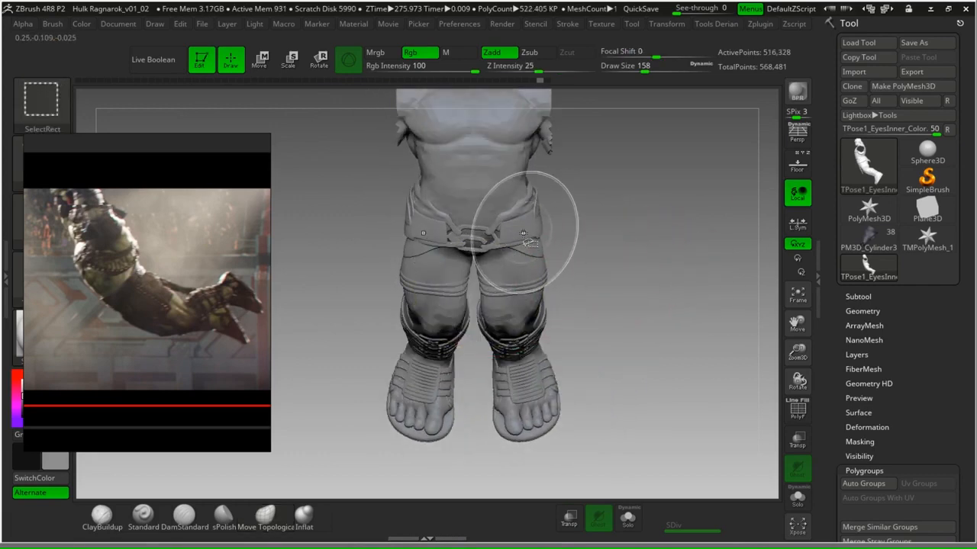
{"action": "left_click_drag", "start_coordinate": [592, 245], "coordinate": [582, 218]}
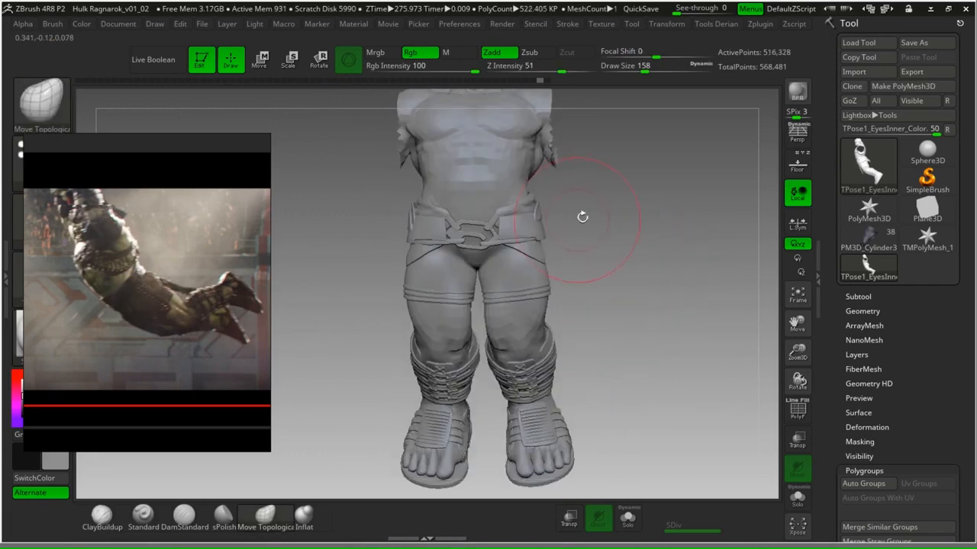
{"action": "left_click", "coordinate": [531, 229], "text": "ctrl+shift"}
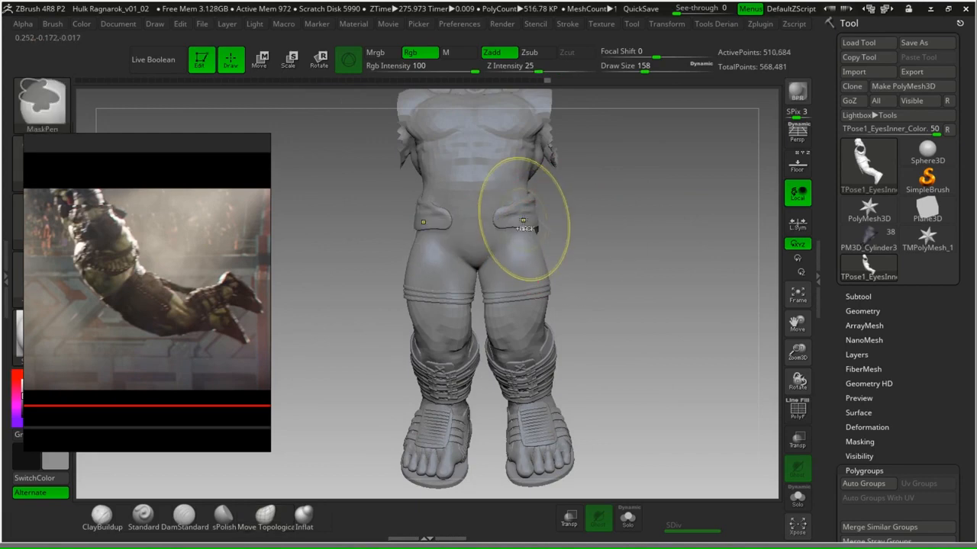
{"action": "left_click", "coordinate": [527, 227], "text": "ctrl+shift"}
Mask the character's left leg from the hip crease down to the foot in the front view.
{"action": "left_click_drag", "start_coordinate": [649, 231], "coordinate": [563, 224]}
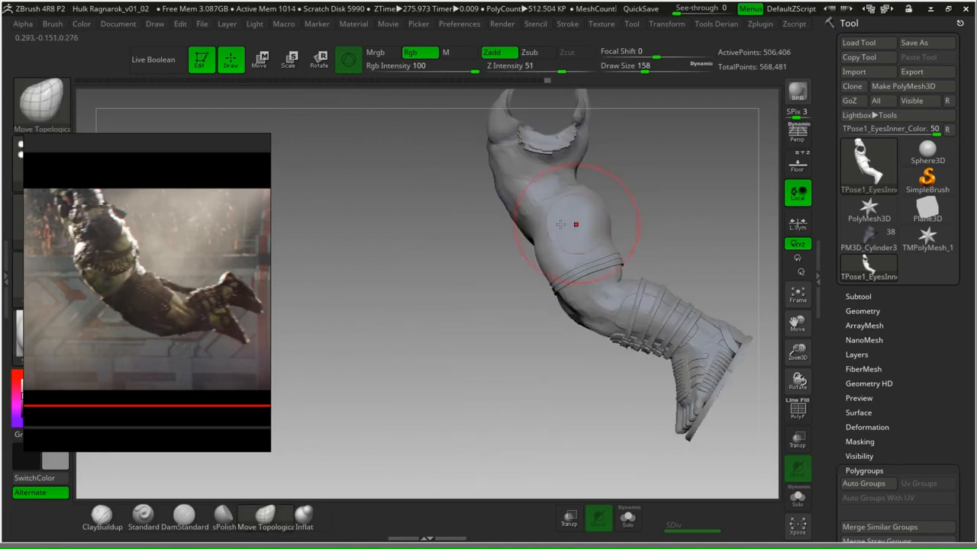
{"action": "left_click_drag", "start_coordinate": [670, 208], "coordinate": [651, 194]}
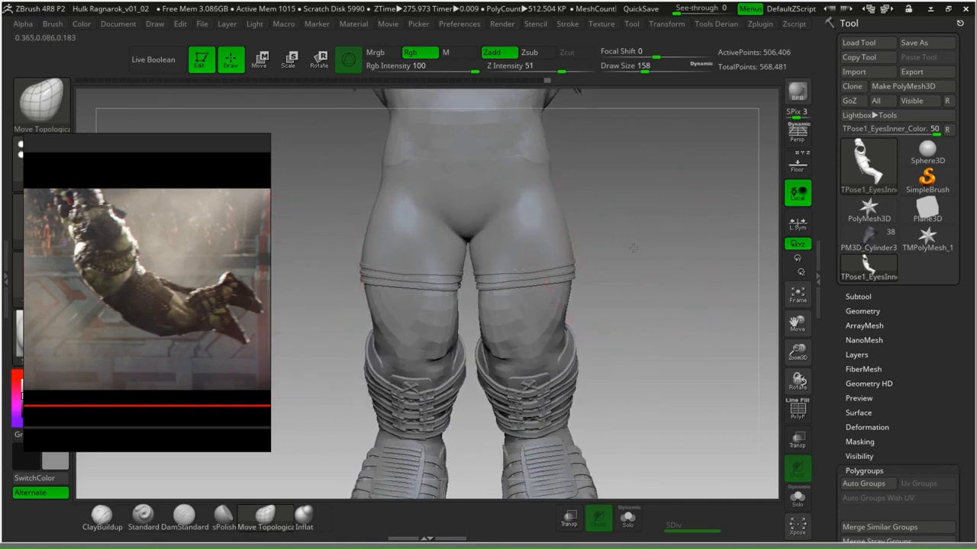
{"action": "left_click_drag", "start_coordinate": [623, 242], "coordinate": [551, 254]}
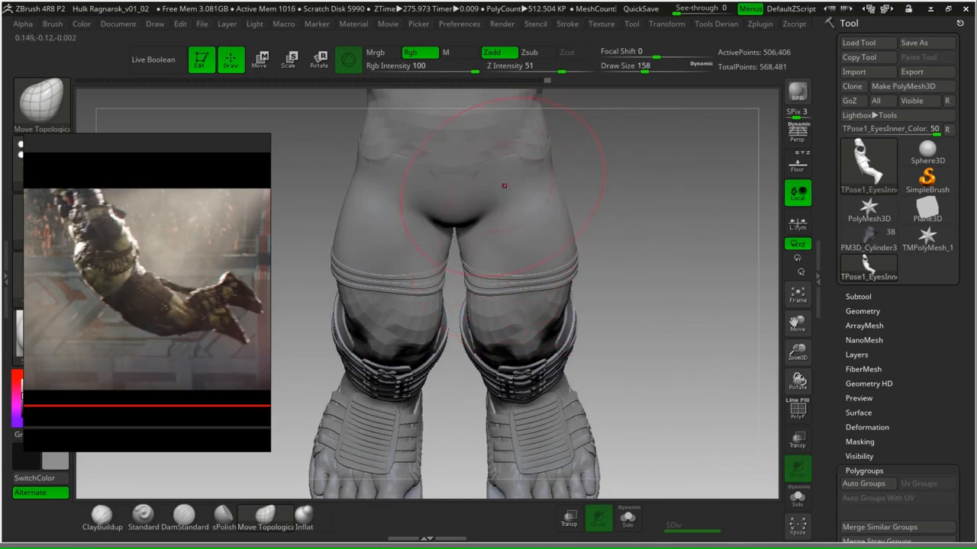
{"action": "key", "text": "ctrl"}
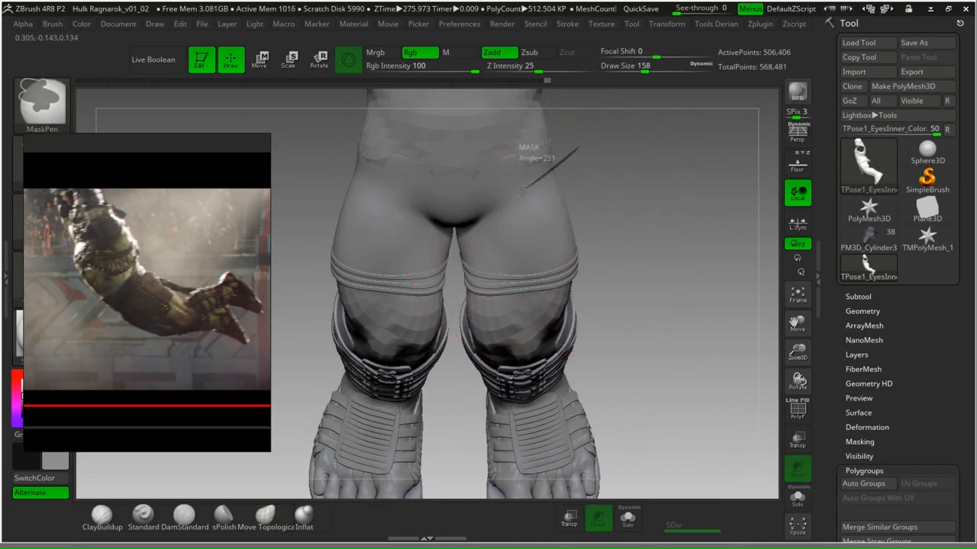
{"action": "mouse_move", "coordinate": [578, 147]}
{"action": "left_mouse_down", "text": "ctrl"}
{"action": "mouse_move", "coordinate": [580, 320]}
{"action": "mouse_move", "coordinate": [565, 397]}
{"action": "mouse_move", "coordinate": [473, 427]}
{"action": "left_mouse_up", "text": "ctrl"}
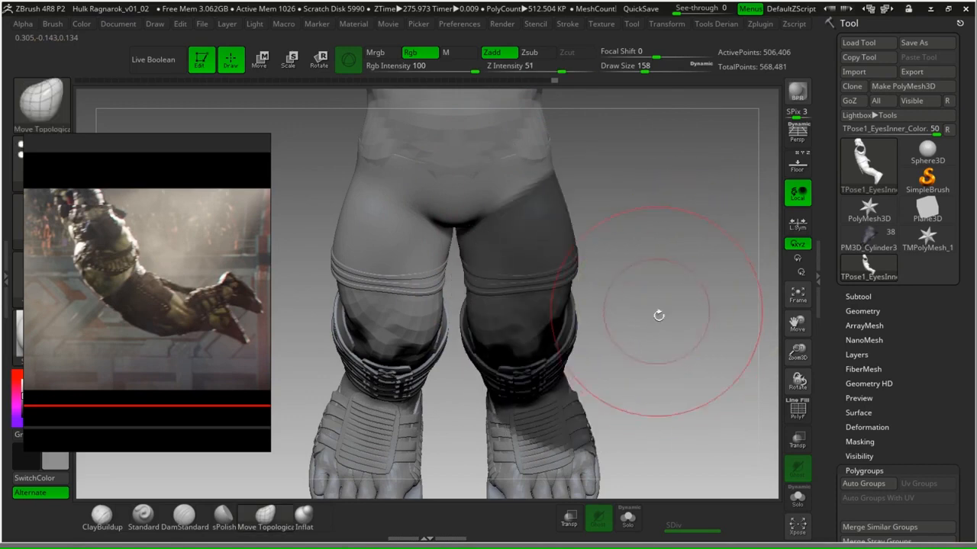
{"action": "left_click_drag", "start_coordinate": [658, 311], "coordinate": [611, 187], "text": "alt"}
{"action": "mouse_move", "coordinate": [607, 244]}
{"action": "left_mouse_down", "text": "ctrl"}
{"action": "mouse_move", "coordinate": [450, 328]}
{"action": "mouse_move", "coordinate": [652, 405]}
{"action": "mouse_move", "coordinate": [645, 358]}
{"action": "left_mouse_up", "text": "ctrl"}
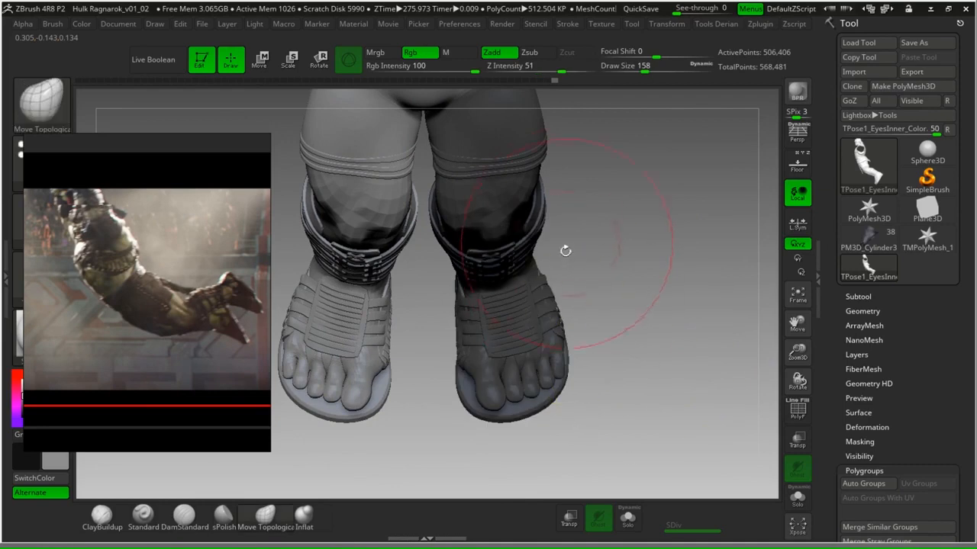
Extend the left leg's mask at the back of the upper thigh toward the crotch.
{"action": "mouse_move", "coordinate": [565, 251]}
{"action": "left_mouse_down", "text": "alt"}
{"action": "mouse_move", "coordinate": [568, 291]}
{"action": "mouse_move", "coordinate": [448, 286]}
{"action": "mouse_move", "coordinate": [601, 476]}
{"action": "left_mouse_up", "text": "alt"}
{"action": "left_click_drag", "start_coordinate": [721, 305], "coordinate": [568, 300]}
{"action": "left_click_drag", "start_coordinate": [473, 343], "coordinate": [428, 419], "text": "alt"}
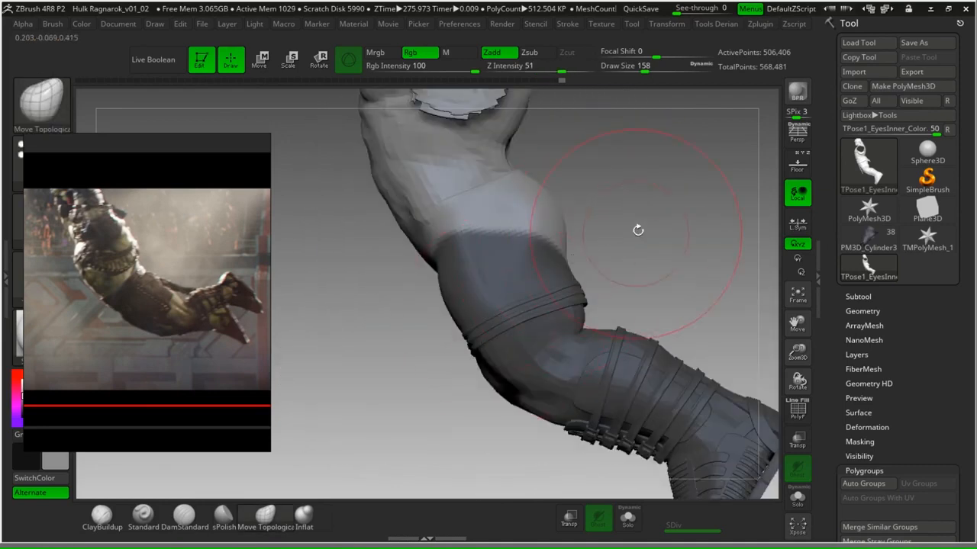
{"action": "left_click_drag", "start_coordinate": [636, 227], "coordinate": [561, 241]}
{"action": "mouse_move", "coordinate": [357, 255]}
{"action": "left_mouse_down"}
{"action": "mouse_move", "coordinate": [298, 253]}
{"action": "mouse_move", "coordinate": [368, 252]}
{"action": "left_mouse_up"}
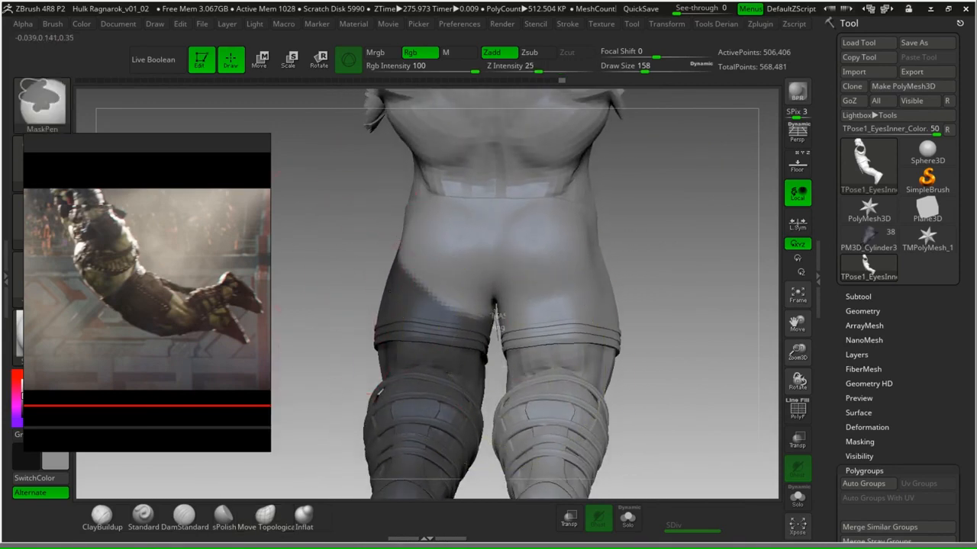
{"action": "mouse_move", "coordinate": [454, 289]}
{"action": "left_mouse_down", "text": "ctrl"}
{"action": "mouse_move", "coordinate": [380, 239]}
{"action": "mouse_move", "coordinate": [350, 351]}
{"action": "left_mouse_up", "text": "ctrl"}
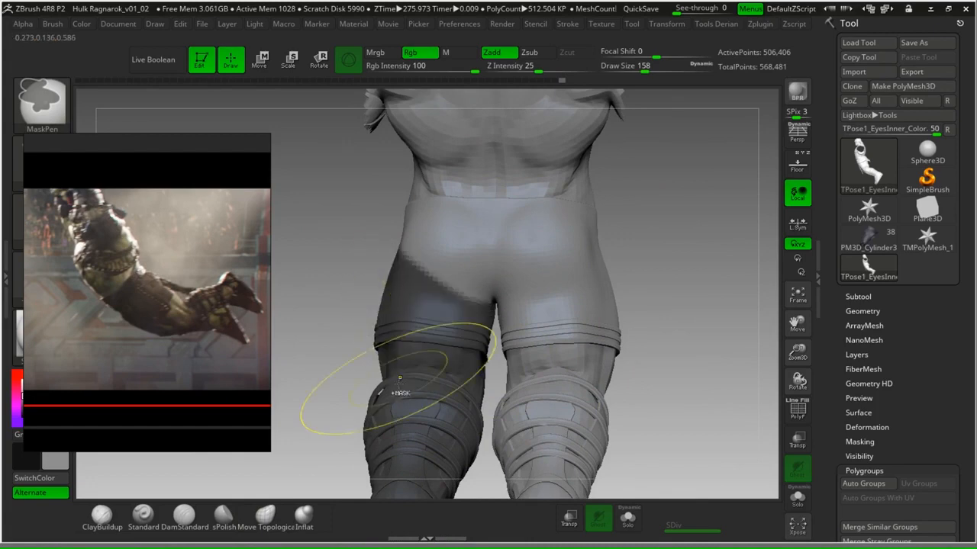
{"action": "left_click_drag", "start_coordinate": [312, 298], "coordinate": [420, 273]}
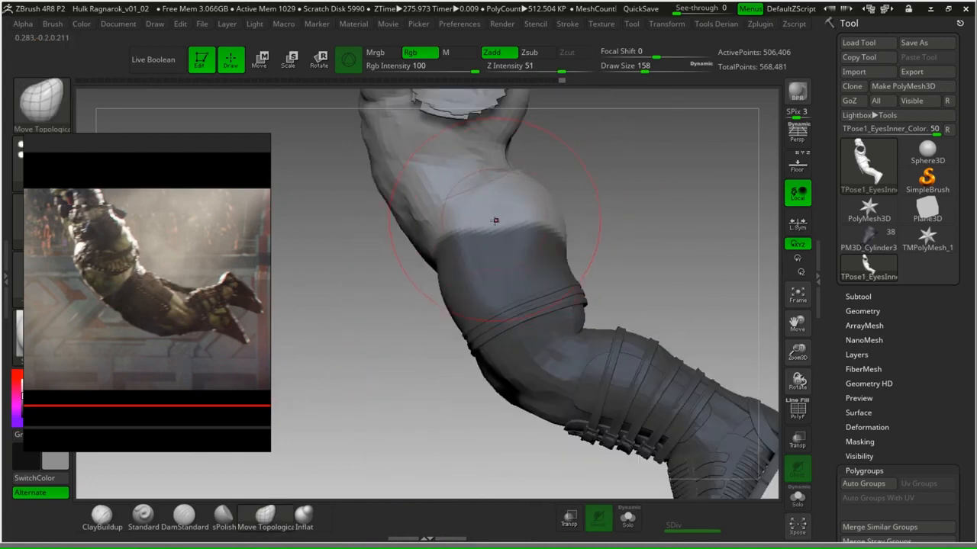
Soften the mask's edge around the hip and invert the mask to leave the left leg free.
{"action": "mouse_move", "coordinate": [642, 221]}
{"action": "left_mouse_down"}
{"action": "mouse_move", "coordinate": [729, 217]}
{"action": "mouse_move", "coordinate": [628, 216]}
{"action": "left_mouse_up"}
{"action": "left_click", "coordinate": [515, 245], "text": "ctrl"}
{"action": "left_click", "coordinate": [519, 238], "text": "ctrl"}
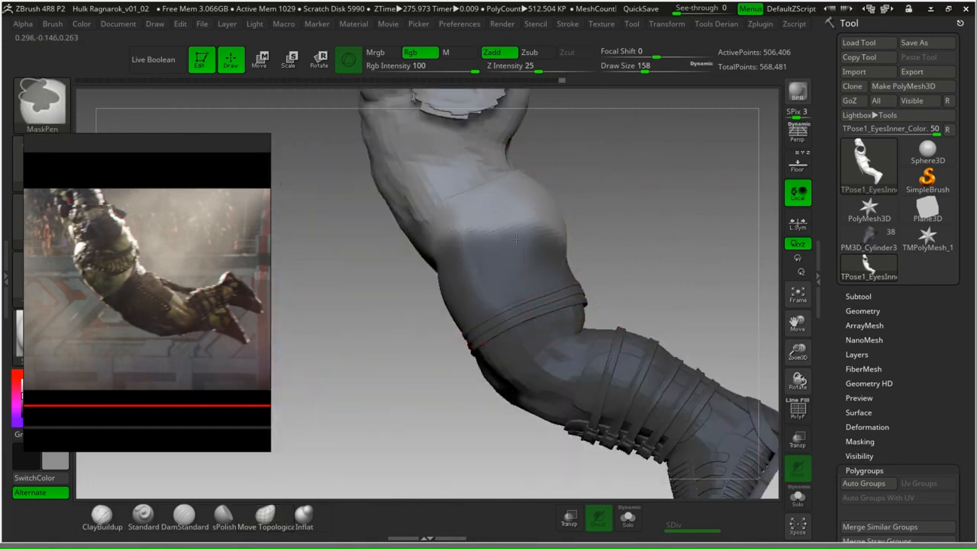
{"action": "left_click", "coordinate": [520, 237], "text": "ctrl"}
{"action": "left_click_drag", "start_coordinate": [574, 192], "coordinate": [584, 201], "text": "ctrl"}
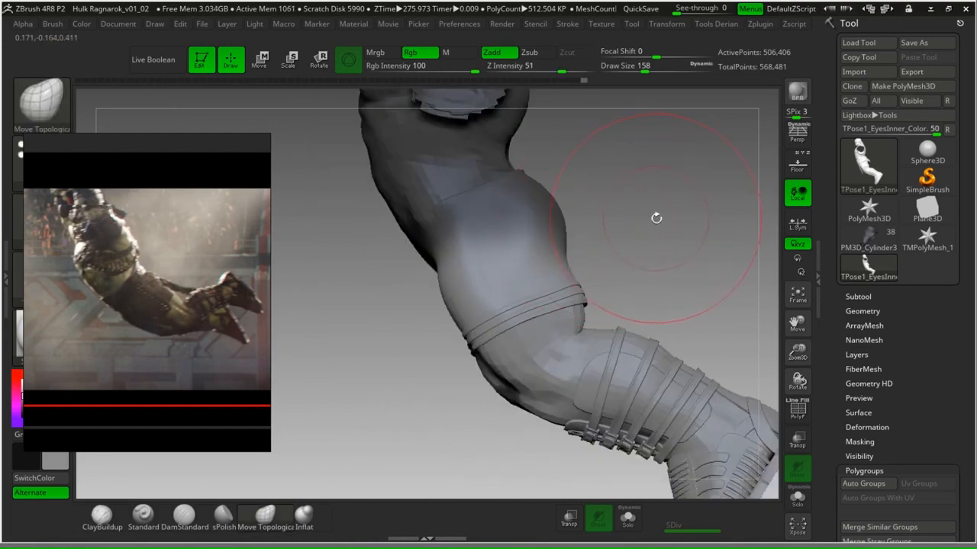
Place the gizmo at the hip joint and rotate the left leg backward away from the other leg.
{"action": "mouse_move", "coordinate": [656, 218]}
{"action": "left_mouse_down", "text": "alt"}
{"action": "mouse_move", "coordinate": [549, 198]}
{"action": "mouse_move", "coordinate": [596, 224]}
{"action": "left_mouse_up", "text": "alt"}
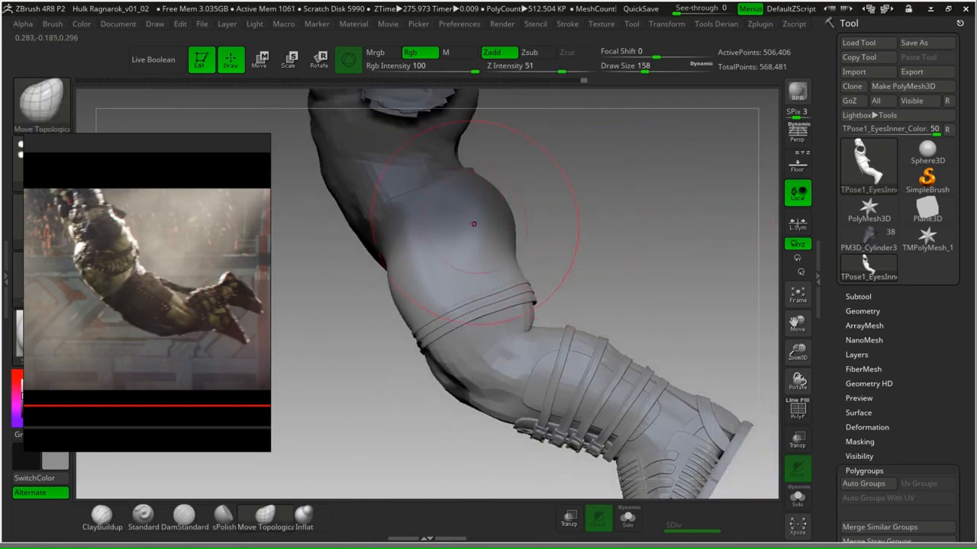
{"action": "key", "text": "r"}
{"action": "left_click_drag", "start_coordinate": [566, 314], "coordinate": [496, 175], "text": "alt"}
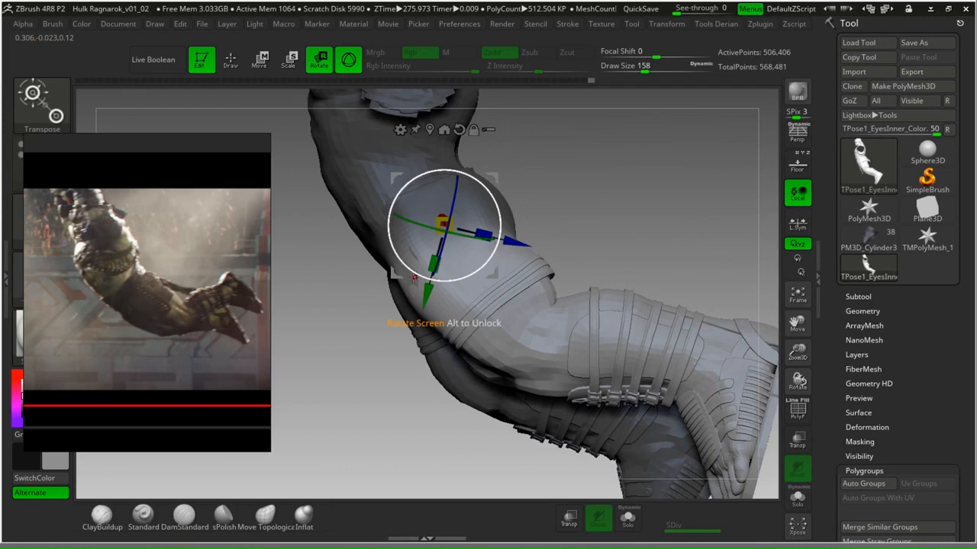
{"action": "left_click_drag", "start_coordinate": [610, 204], "coordinate": [604, 229]}
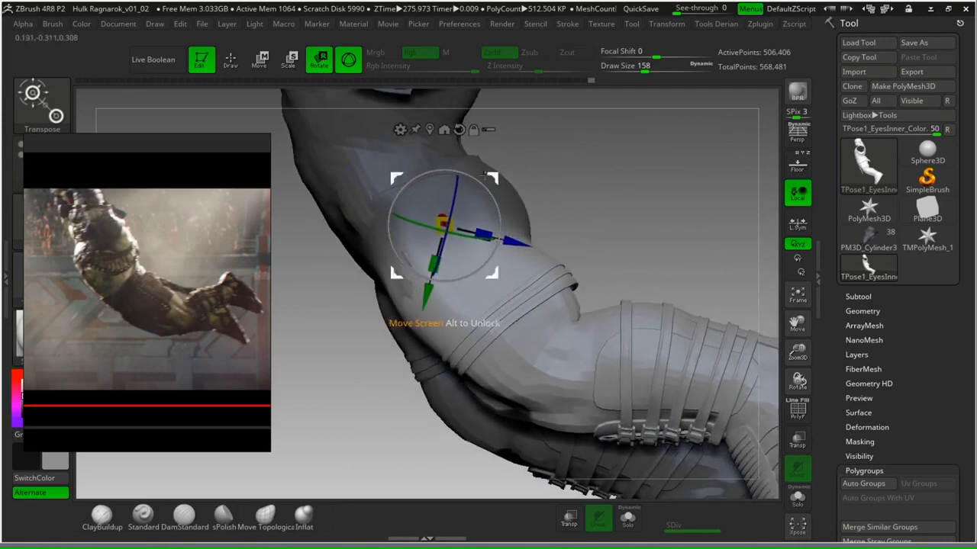
{"action": "right_click_drag", "start_coordinate": [487, 162], "coordinate": [487, 180], "text": "ctrl"}
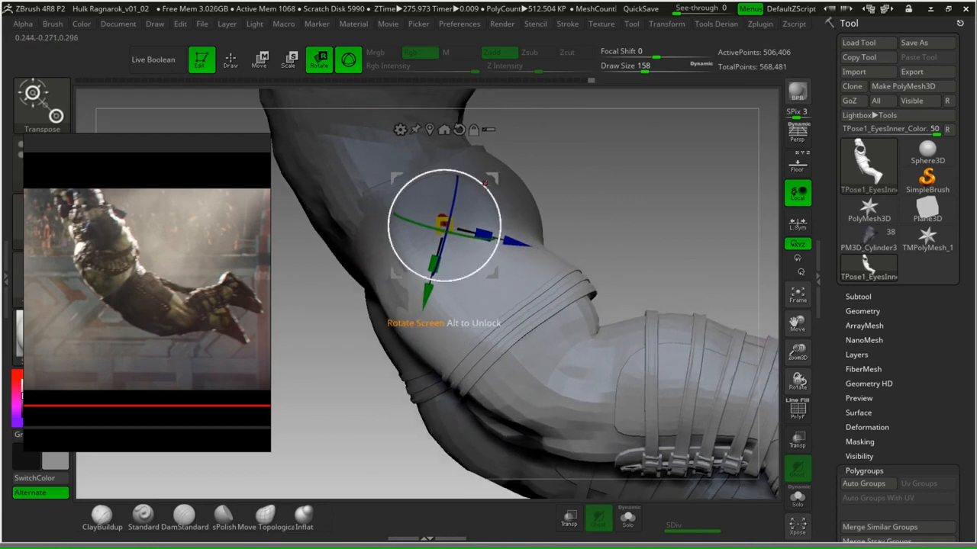
{"action": "left_click_drag", "start_coordinate": [486, 183], "coordinate": [483, 181]}
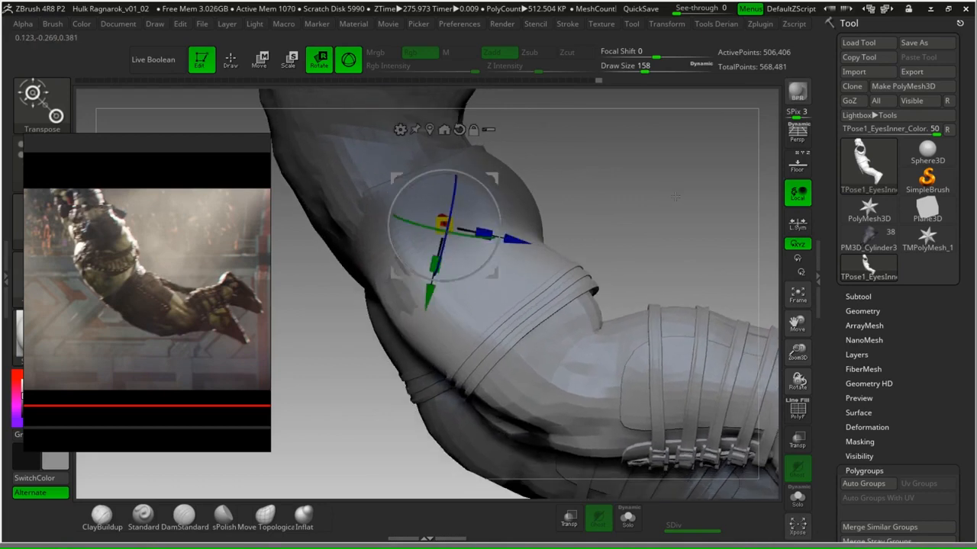
Mask the raised left foot and its sandal up to the ankle.
{"action": "left_click_drag", "start_coordinate": [676, 197], "coordinate": [624, 190], "text": "alt"}
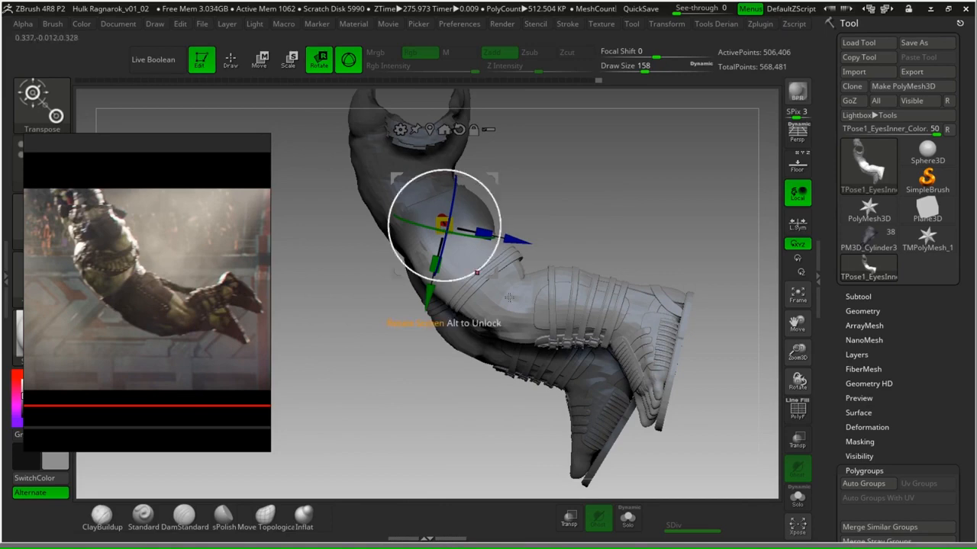
{"action": "left_click_drag", "start_coordinate": [580, 185], "coordinate": [570, 245], "text": "alt"}
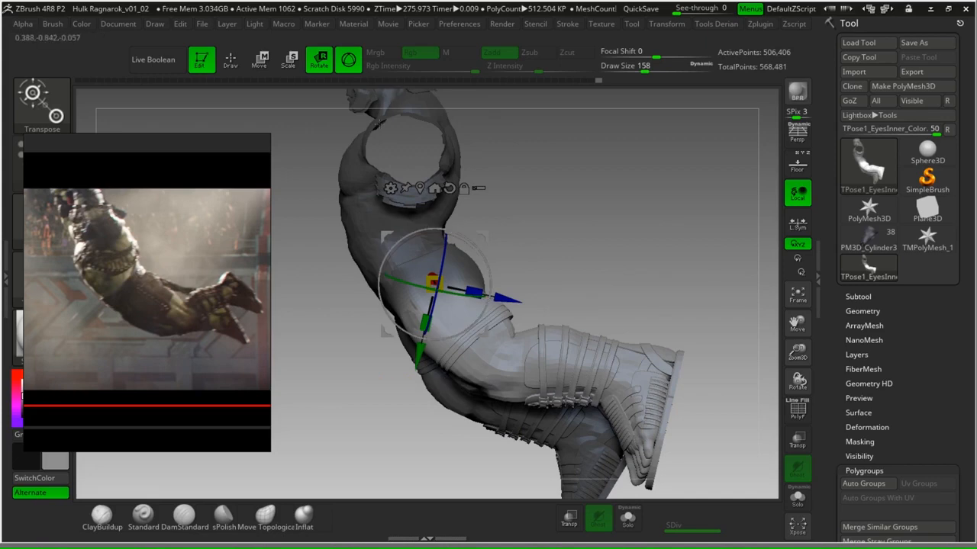
{"action": "left_click_drag", "start_coordinate": [665, 319], "coordinate": [635, 268], "text": "alt"}
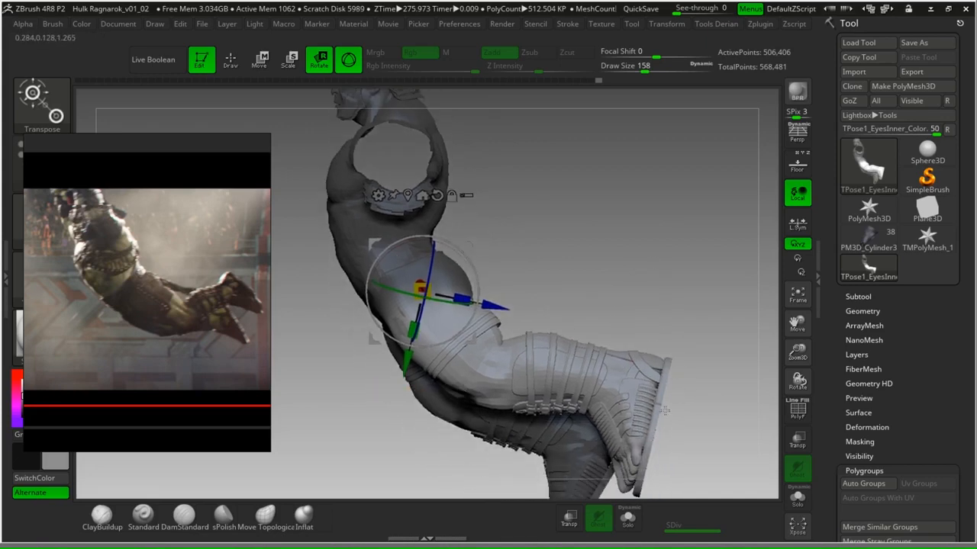
{"action": "left_click_drag", "start_coordinate": [729, 339], "coordinate": [667, 239], "text": "alt"}
{"action": "key", "text": "ctrl"}
{"action": "mouse_move", "coordinate": [587, 140]}
{"action": "left_mouse_down", "text": "ctrl"}
{"action": "mouse_move", "coordinate": [528, 197]}
{"action": "mouse_move", "coordinate": [495, 298]}
{"action": "mouse_move", "coordinate": [628, 491]}
{"action": "left_mouse_up", "text": "ctrl"}
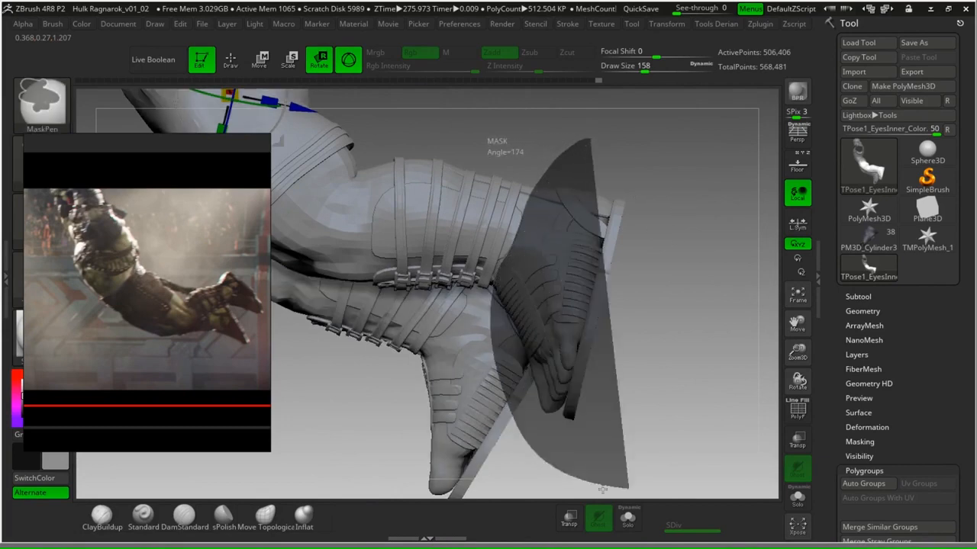
{"action": "left_click_drag", "start_coordinate": [729, 287], "coordinate": [728, 267], "text": "ctrl"}
{"action": "mouse_move", "coordinate": [645, 163]}
{"action": "left_mouse_down", "text": "ctrl"}
{"action": "mouse_move", "coordinate": [526, 167]}
{"action": "mouse_move", "coordinate": [513, 248]}
{"action": "mouse_move", "coordinate": [492, 276]}
{"action": "mouse_move", "coordinate": [489, 336]}
{"action": "mouse_move", "coordinate": [661, 469]}
{"action": "left_mouse_up", "text": "ctrl"}
{"action": "mouse_move", "coordinate": [656, 405]}
{"action": "left_mouse_down"}
{"action": "mouse_move", "coordinate": [687, 351]}
{"action": "mouse_move", "coordinate": [753, 323]}
{"action": "mouse_move", "coordinate": [471, 336]}
{"action": "mouse_move", "coordinate": [446, 358]}
{"action": "mouse_move", "coordinate": [464, 394]}
{"action": "left_mouse_up"}
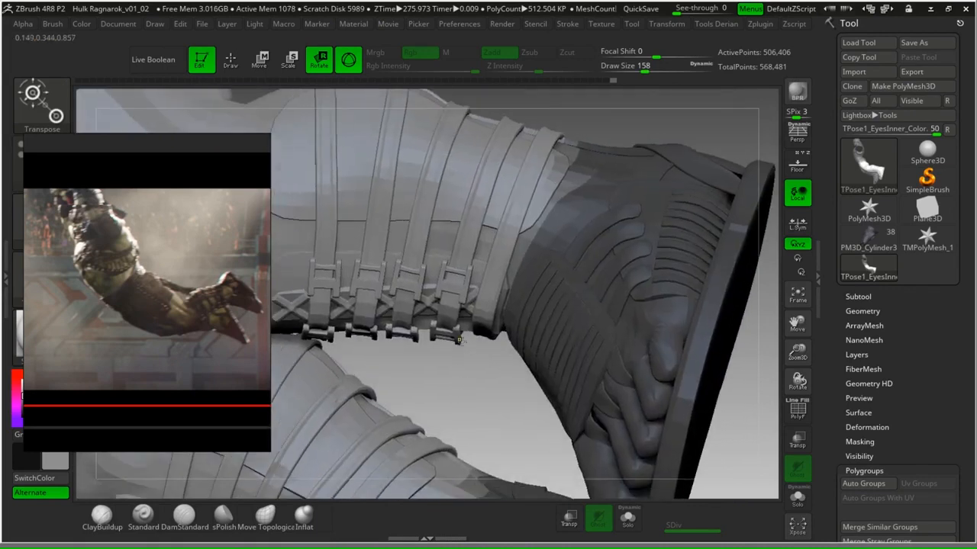
Mask everything except the body skin polygroup and invert the mask.
{"action": "key", "text": "ctrl"}
{"action": "key", "text": "shift+f"}
{"action": "key", "text": "shift+f"}
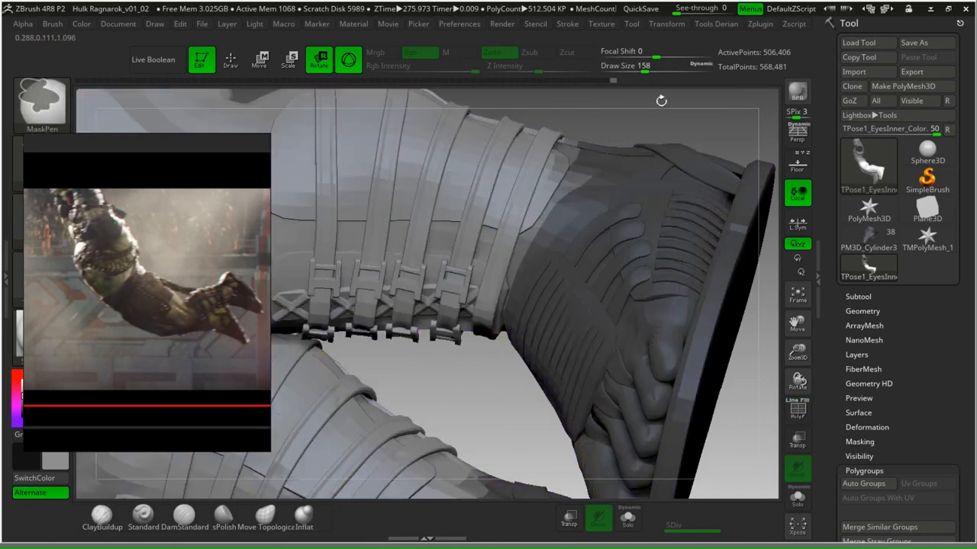
{"action": "left_click", "coordinate": [593, 186], "text": "ctrl"}
{"action": "key", "text": "q"}
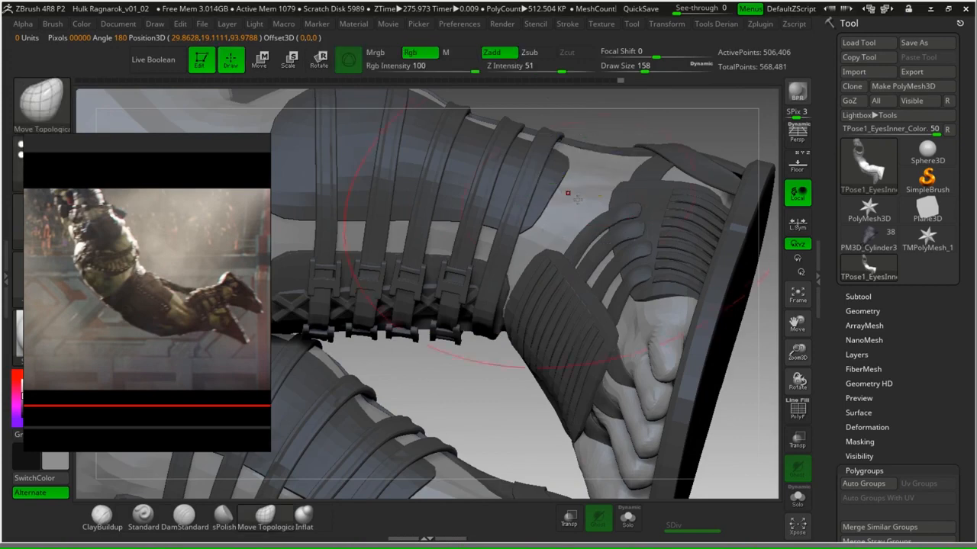
{"action": "left_click", "coordinate": [634, 127], "text": "ctrl"}
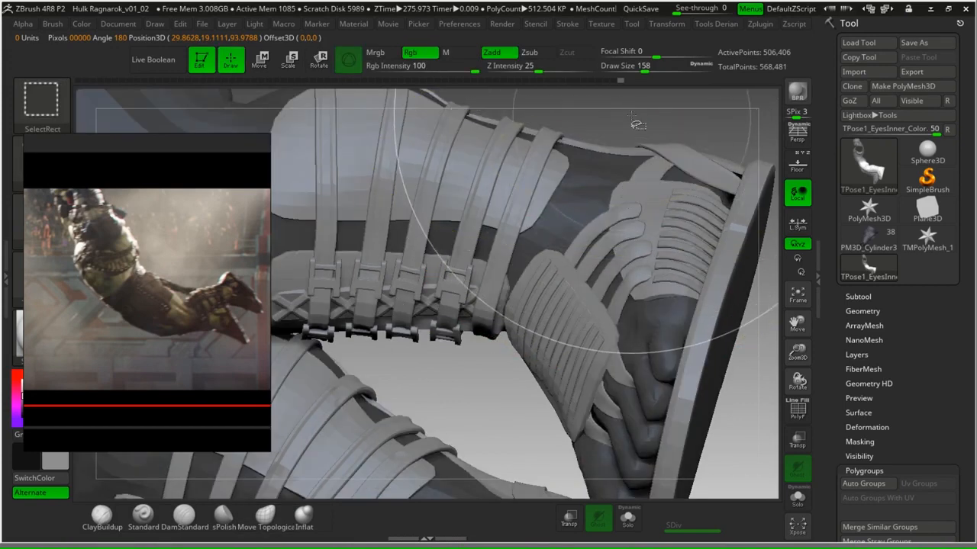
Clear the mask, hide the body skin, and display the polygroup wireframe on the remaining armor.
{"action": "left_click_drag", "start_coordinate": [634, 124], "coordinate": [626, 131], "text": "ctrl"}
{"action": "left_click", "coordinate": [650, 196], "text": "ctrl+shift"}
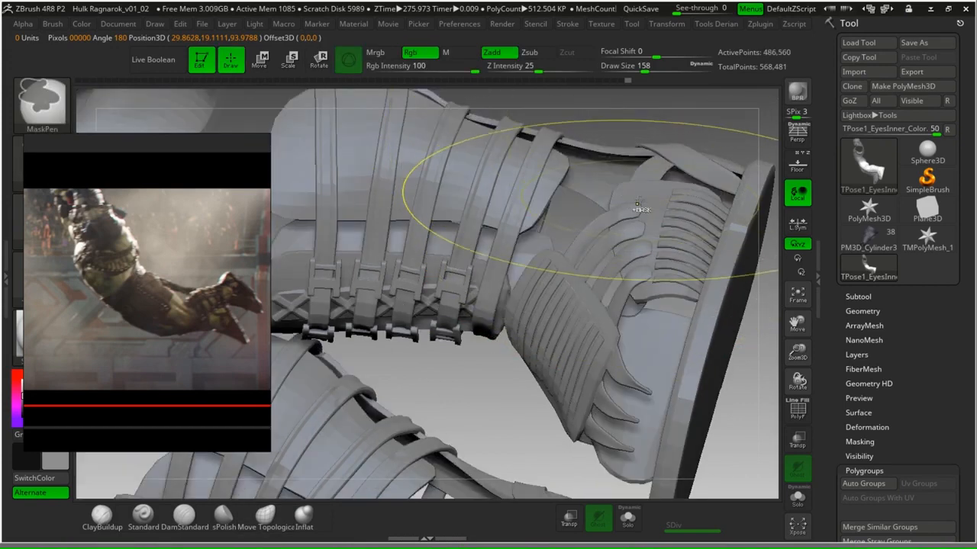
{"action": "key", "text": "shift"}
{"action": "key", "text": "shift+f"}
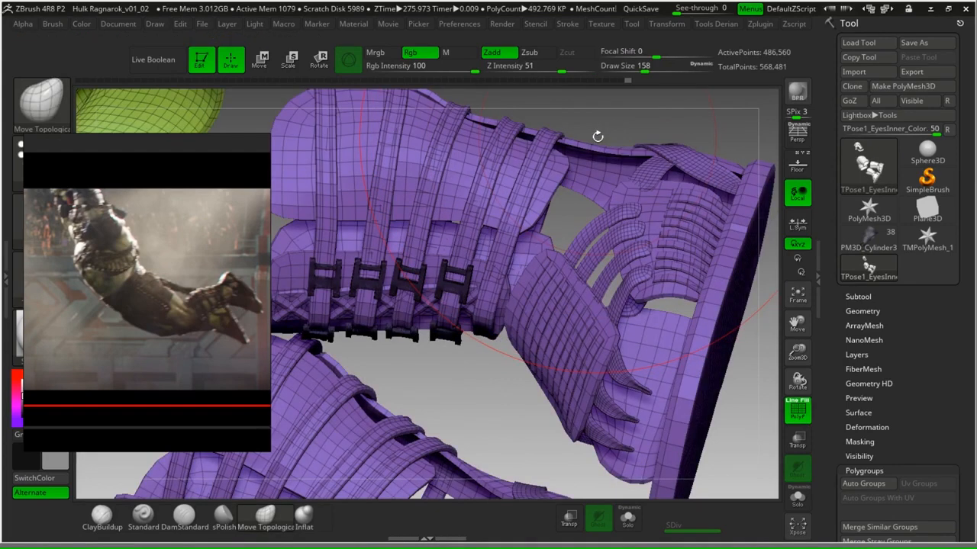
{"action": "left_click_drag", "start_coordinate": [593, 112], "coordinate": [583, 140]}
{"action": "left_click_drag", "start_coordinate": [743, 358], "coordinate": [684, 371]}
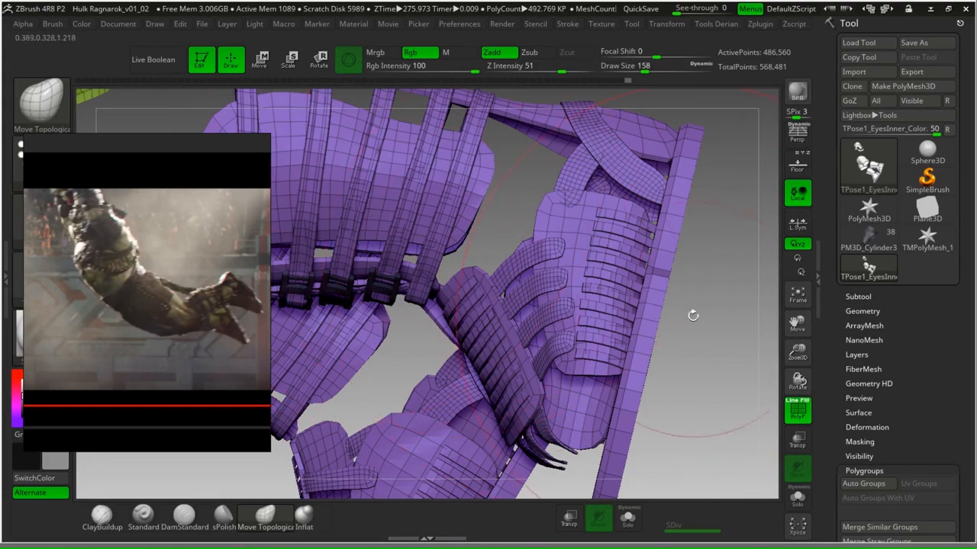
{"action": "left_click_drag", "start_coordinate": [724, 320], "coordinate": [721, 345]}
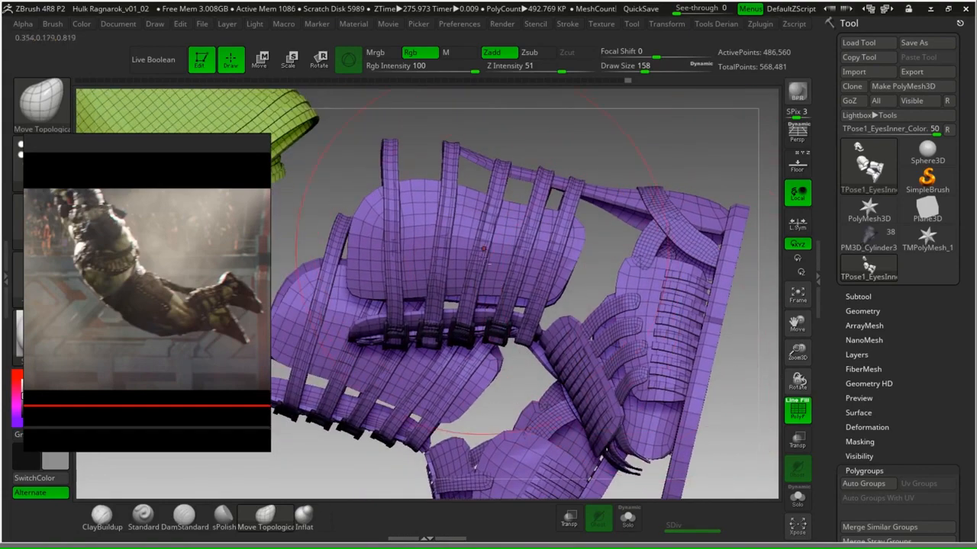
Isolate the shin guards and sandals and split them into separate polygroups with Auto Groups.
{"action": "left_click_drag", "start_coordinate": [567, 141], "coordinate": [629, 183], "text": "alt"}
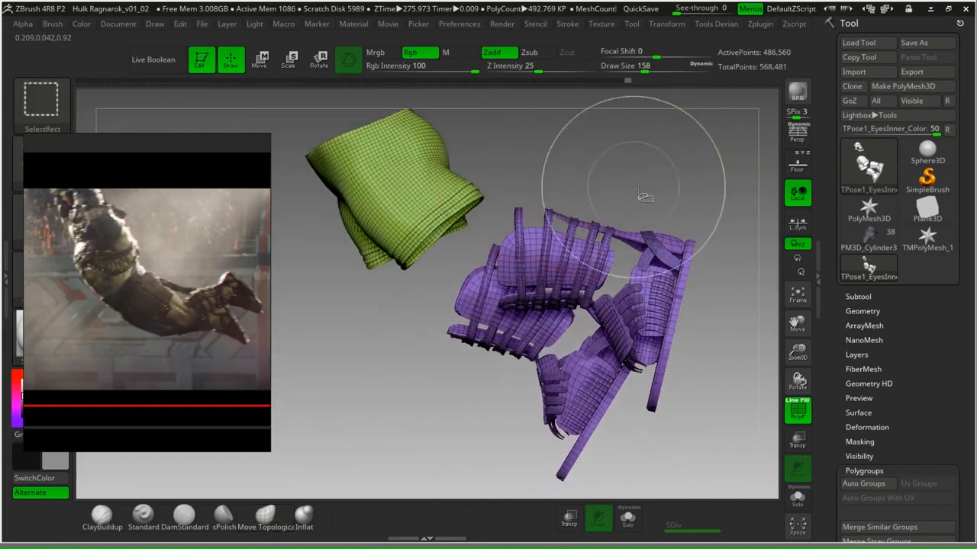
{"action": "mouse_move", "coordinate": [451, 251]}
{"action": "left_mouse_down", "text": "ctrl+shift"}
{"action": "mouse_move", "coordinate": [580, 488]}
{"action": "mouse_move", "coordinate": [687, 181]}
{"action": "mouse_move", "coordinate": [646, 171]}
{"action": "left_mouse_up", "text": "ctrl+shift"}
{"action": "left_click_drag", "start_coordinate": [957, 375], "coordinate": [957, 261]}
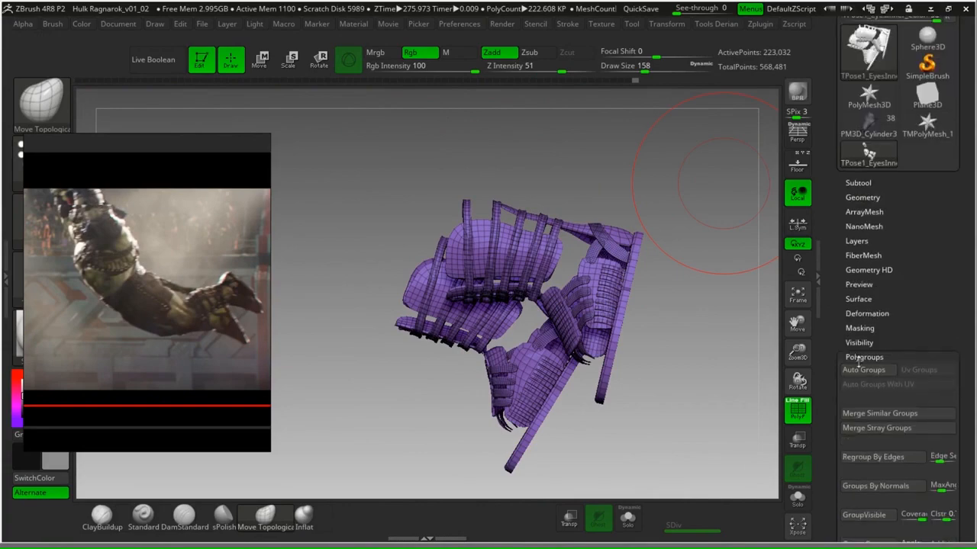
{"action": "left_click", "coordinate": [855, 372]}
{"action": "left_click_drag", "start_coordinate": [735, 325], "coordinate": [715, 239], "text": "alt"}
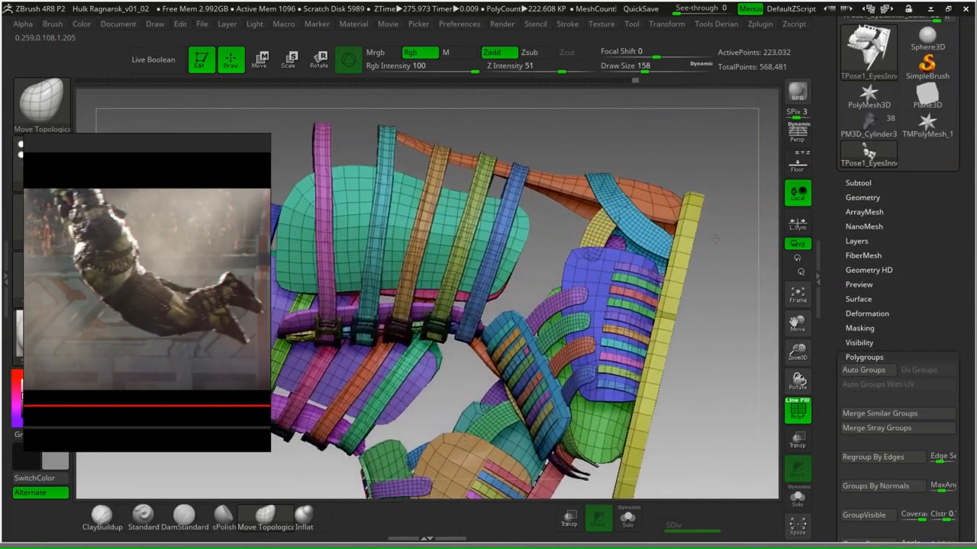
Hide the raised left leg's lowest shin strap, shin guard plates and padding, and long heel piece.
{"action": "left_click_drag", "start_coordinate": [643, 125], "coordinate": [563, 198]}
{"action": "mouse_move", "coordinate": [534, 162]}
{"action": "left_mouse_down"}
{"action": "mouse_move", "coordinate": [619, 144]}
{"action": "mouse_move", "coordinate": [675, 152]}
{"action": "left_mouse_up"}
{"action": "left_click", "coordinate": [542, 218], "text": "ctrl+shift"}
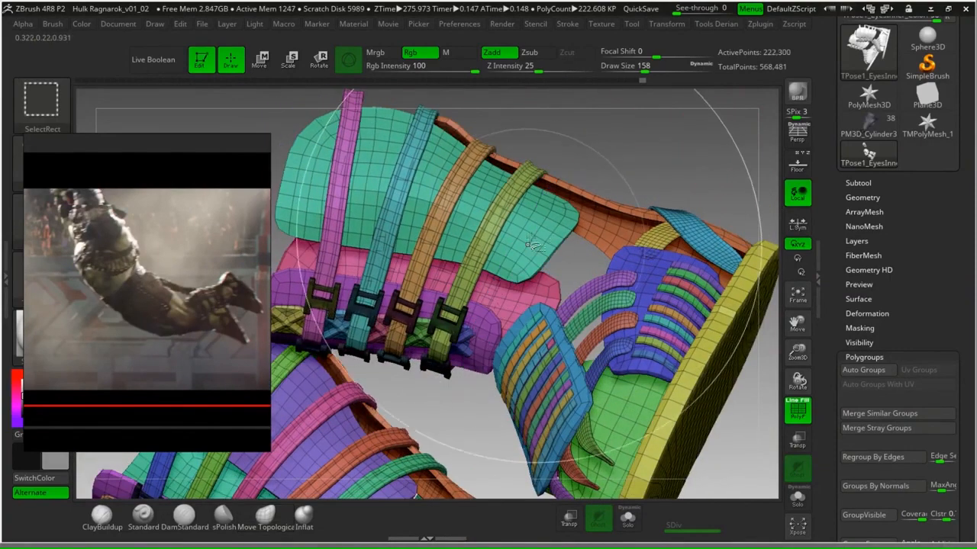
{"action": "left_click", "coordinate": [538, 225], "text": "ctrl+shift"}
{"action": "left_click", "coordinate": [490, 313], "text": "ctrl+shift"}
{"action": "left_click", "coordinate": [483, 319], "text": "ctrl+shift"}
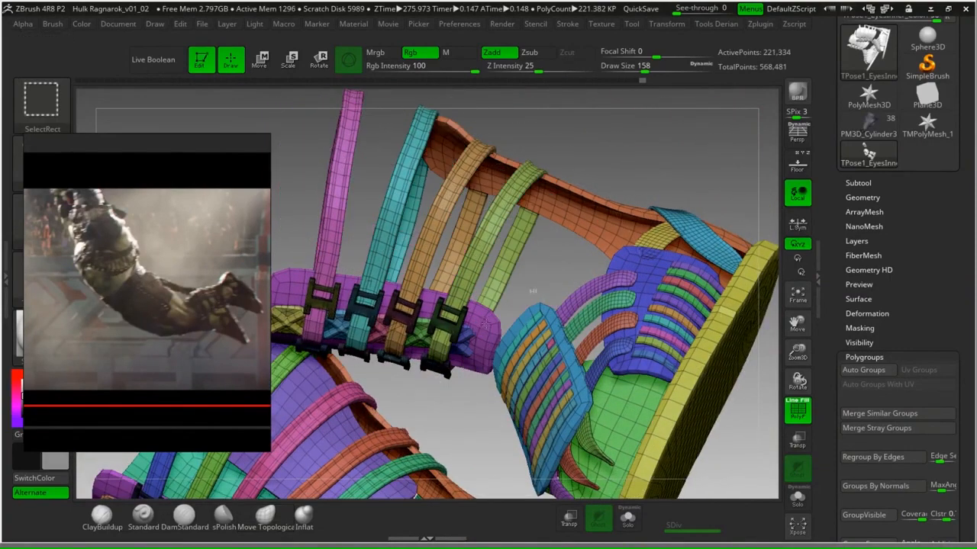
{"action": "left_click", "coordinate": [480, 327], "text": "ctrl+shift"}
{"action": "left_click", "coordinate": [483, 347], "text": "ctrl+shift"}
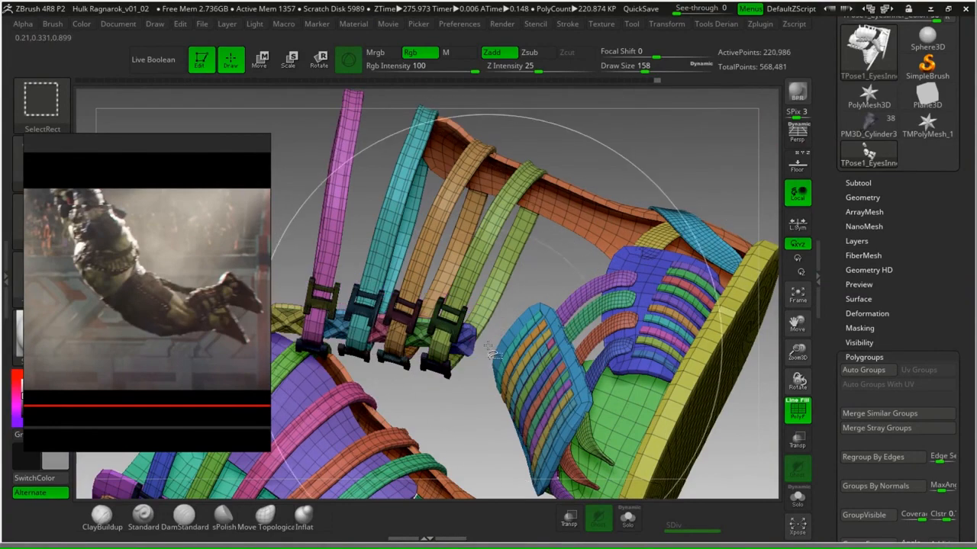
{"action": "left_click", "coordinate": [599, 183], "text": "ctrl+shift"}
Hide the other leg's long heel piece, shin guard plates, padding and lowest strap.
{"action": "left_click_drag", "start_coordinate": [599, 183], "coordinate": [543, 238]}
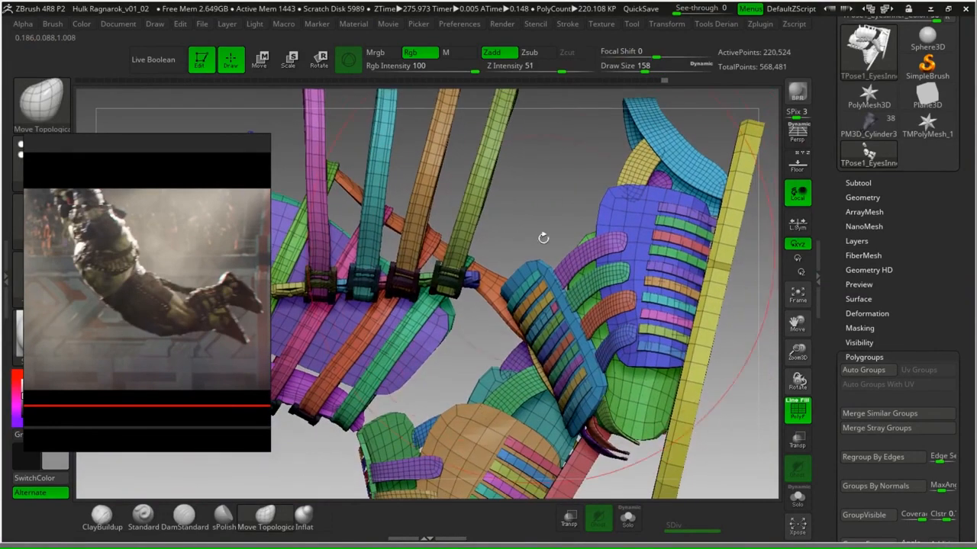
{"action": "left_click", "coordinate": [489, 287], "text": "ctrl+shift"}
{"action": "left_click", "coordinate": [492, 292], "text": "ctrl+shift"}
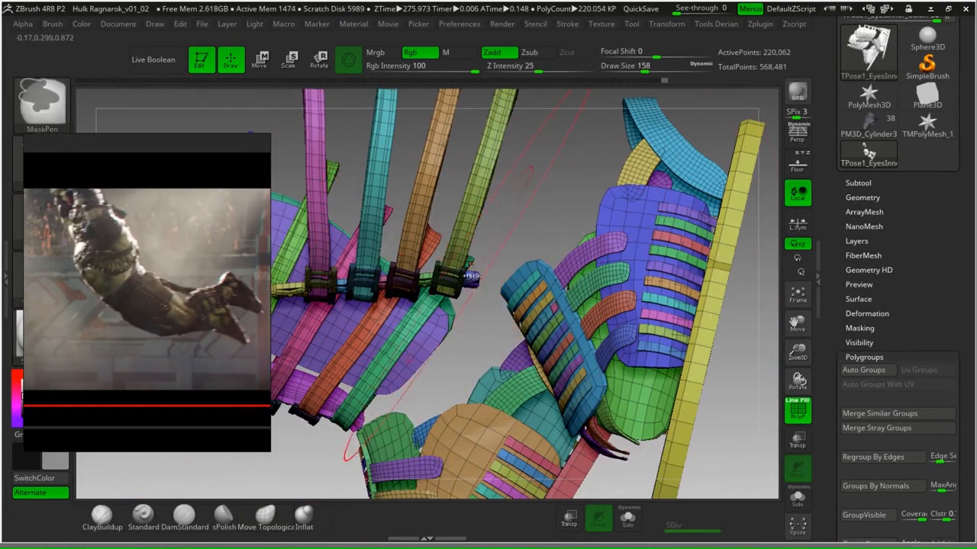
{"action": "mouse_move", "coordinate": [471, 332]}
{"action": "left_mouse_down", "text": "alt"}
{"action": "mouse_move", "coordinate": [448, 352]}
{"action": "mouse_move", "coordinate": [463, 334]}
{"action": "left_mouse_up", "text": "alt"}
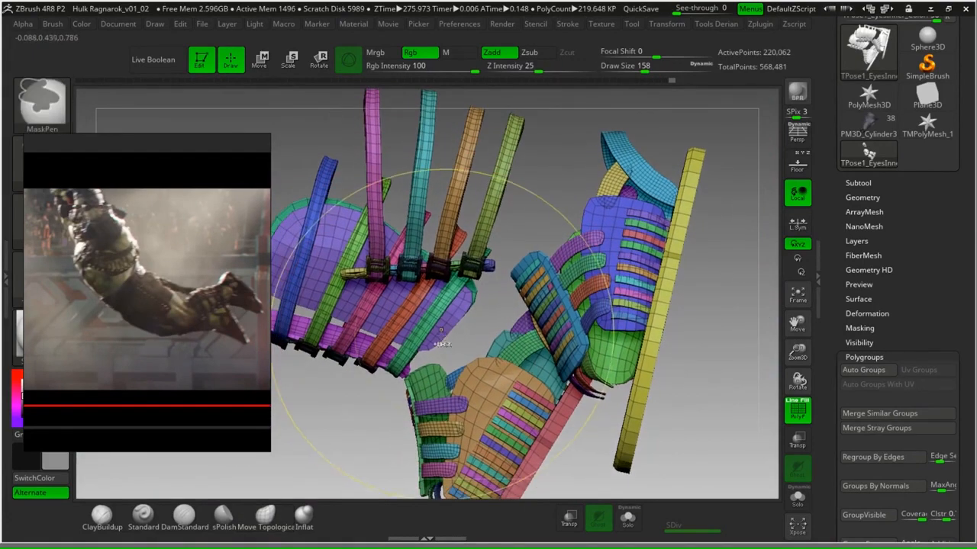
{"action": "left_click", "coordinate": [435, 331], "text": "ctrl+shift"}
{"action": "left_click", "coordinate": [414, 338], "text": "ctrl+shift"}
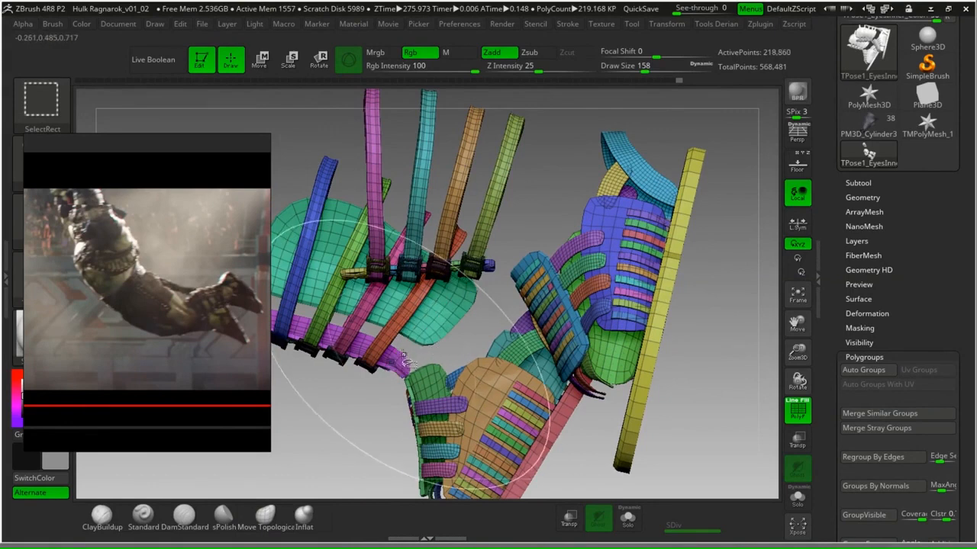
{"action": "left_click", "coordinate": [385, 353], "text": "ctrl+shift"}
{"action": "left_click", "coordinate": [428, 339], "text": "ctrl+shift"}
{"action": "left_click_drag", "start_coordinate": [466, 325], "coordinate": [480, 277], "text": "alt"}
Mask both sandals, turn them into a single polygroup, and show the whole model again.
{"action": "mouse_move", "coordinate": [624, 226]}
{"action": "left_mouse_down", "text": "alt"}
{"action": "mouse_move", "coordinate": [598, 180]}
{"action": "mouse_move", "coordinate": [454, 190]}
{"action": "mouse_move", "coordinate": [436, 261]}
{"action": "left_mouse_up", "text": "alt"}
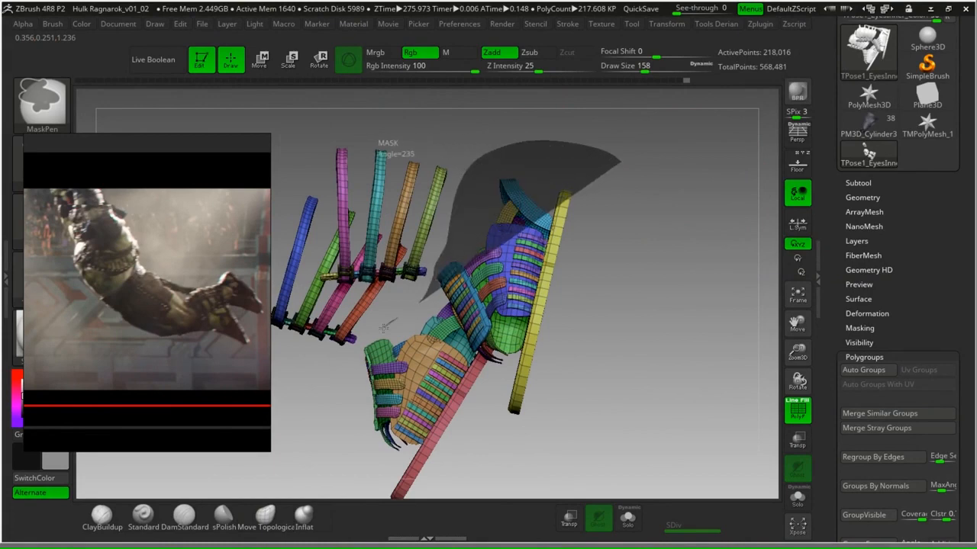
{"action": "mouse_move", "coordinate": [377, 334]}
{"action": "left_mouse_down", "text": "ctrl"}
{"action": "mouse_move", "coordinate": [359, 465]}
{"action": "mouse_move", "coordinate": [650, 397]}
{"action": "mouse_move", "coordinate": [653, 305]}
{"action": "left_mouse_up", "text": "ctrl"}
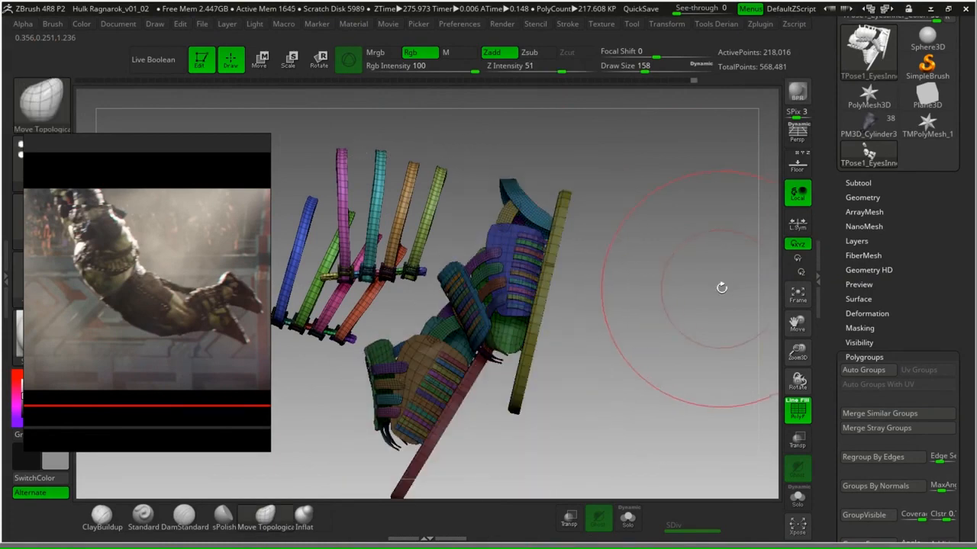
{"action": "key", "text": "ctrl+w"}
{"action": "left_click_drag", "start_coordinate": [643, 272], "coordinate": [716, 315], "text": "alt"}
{"action": "left_click", "coordinate": [671, 298], "text": "ctrl+shift"}
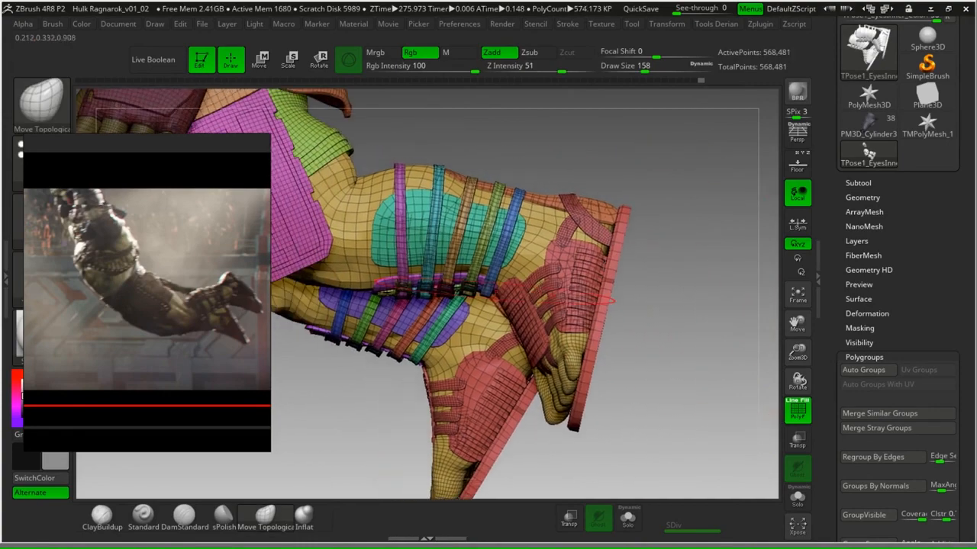
{"action": "left_click", "coordinate": [368, 284], "text": "ctrl+shift"}
{"action": "left_click_drag", "start_coordinate": [698, 202], "coordinate": [711, 236], "text": "ctrl+shift"}
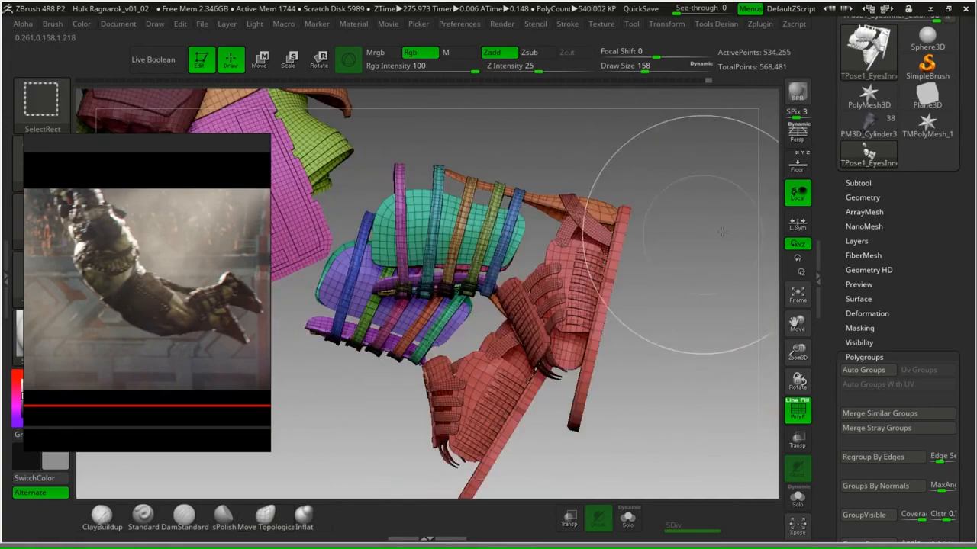
{"action": "left_click", "coordinate": [662, 255], "text": "ctrl+shift"}
Hide the sandals and both long heel pieces, and invert the visibility to isolate them.
{"action": "left_click", "coordinate": [601, 219], "text": "ctrl+shift"}
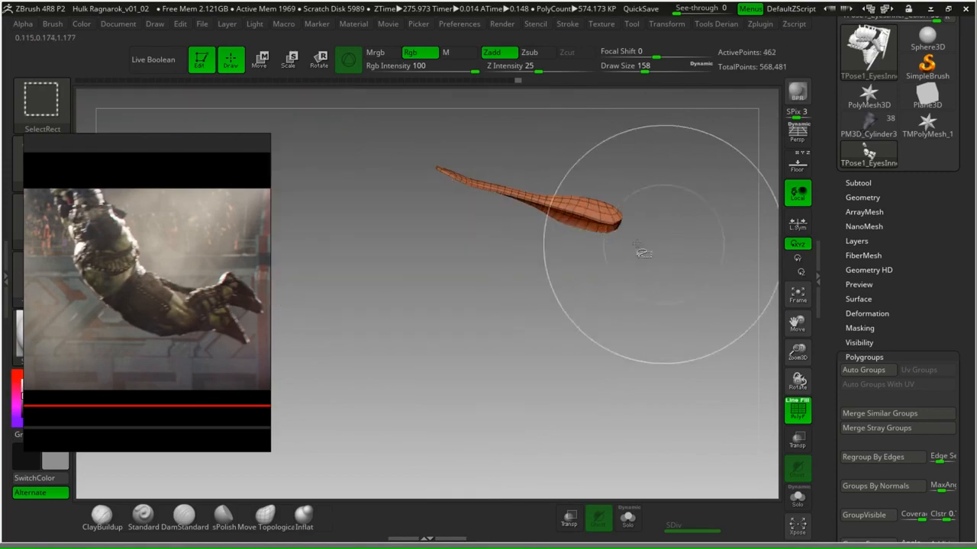
{"action": "left_click_drag", "start_coordinate": [643, 252], "coordinate": [600, 272], "text": "ctrl+shift"}
{"action": "left_click", "coordinate": [604, 286], "text": "ctrl+alt+shift"}
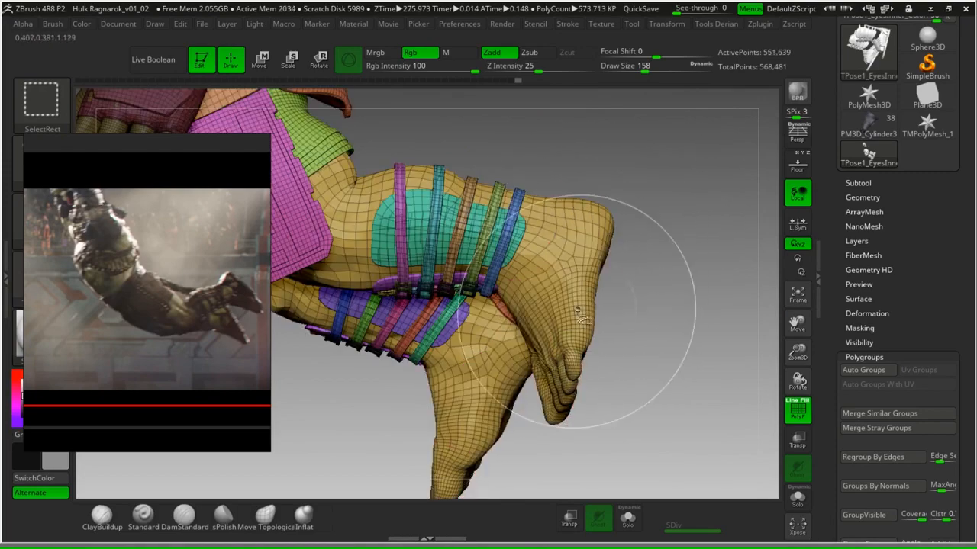
{"action": "left_click", "coordinate": [507, 313], "text": "ctrl+shift"}
{"action": "key", "text": "ctrl+z"}
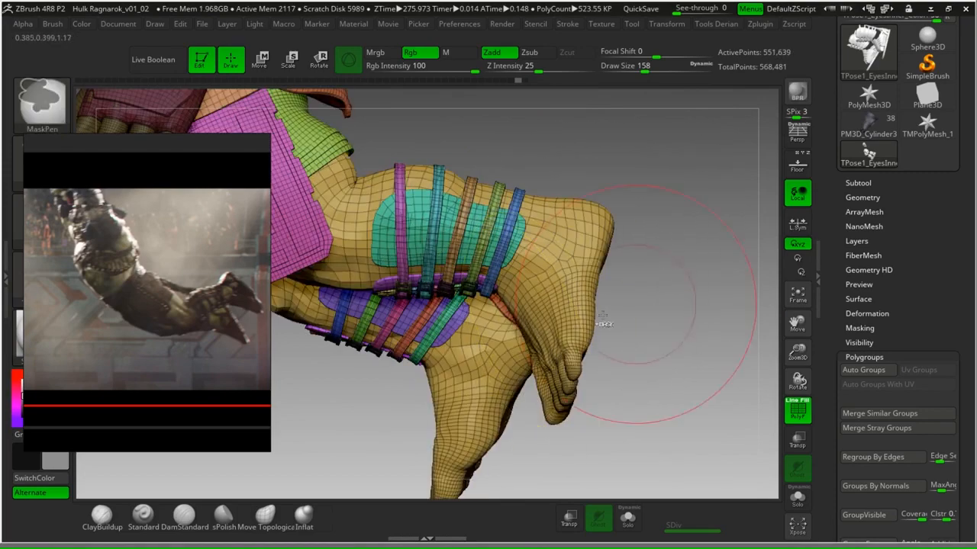
{"action": "left_click_drag", "start_coordinate": [679, 305], "coordinate": [652, 284]}
{"action": "left_click", "coordinate": [534, 299], "text": "ctrl+shift"}
{"action": "left_click", "coordinate": [637, 196], "text": "ctrl+shift"}
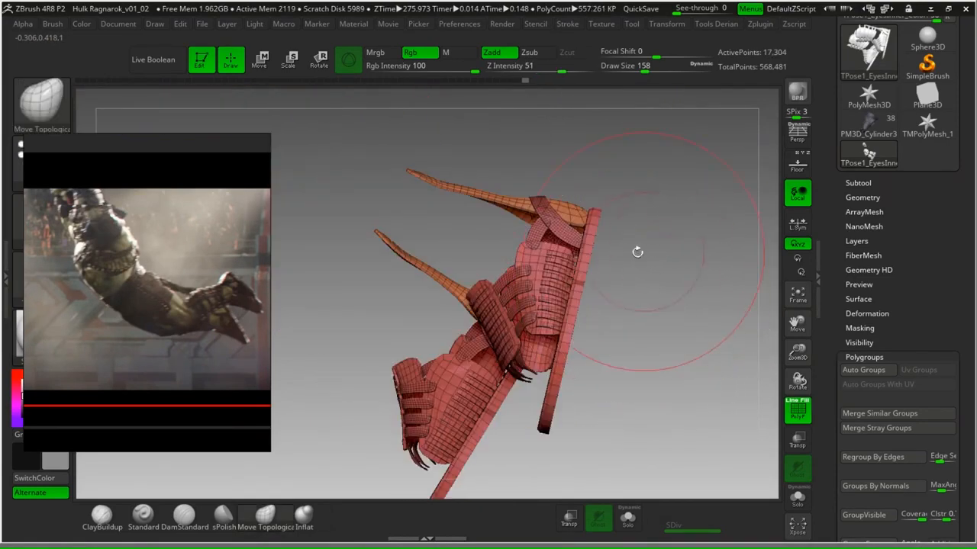
Combine the isolated sandals and heel pieces into one polygroup and show the whole model.
{"action": "left_click_drag", "start_coordinate": [636, 251], "coordinate": [625, 252]}
{"action": "mouse_move", "coordinate": [621, 196]}
{"action": "left_mouse_down", "text": "ctrl"}
{"action": "mouse_move", "coordinate": [328, 186]}
{"action": "mouse_move", "coordinate": [595, 473]}
{"action": "mouse_move", "coordinate": [648, 229]}
{"action": "left_mouse_up", "text": "ctrl"}
{"action": "left_click", "coordinate": [700, 336], "text": "ctrl"}
{"action": "left_click", "coordinate": [672, 235], "text": "ctrl+shift"}
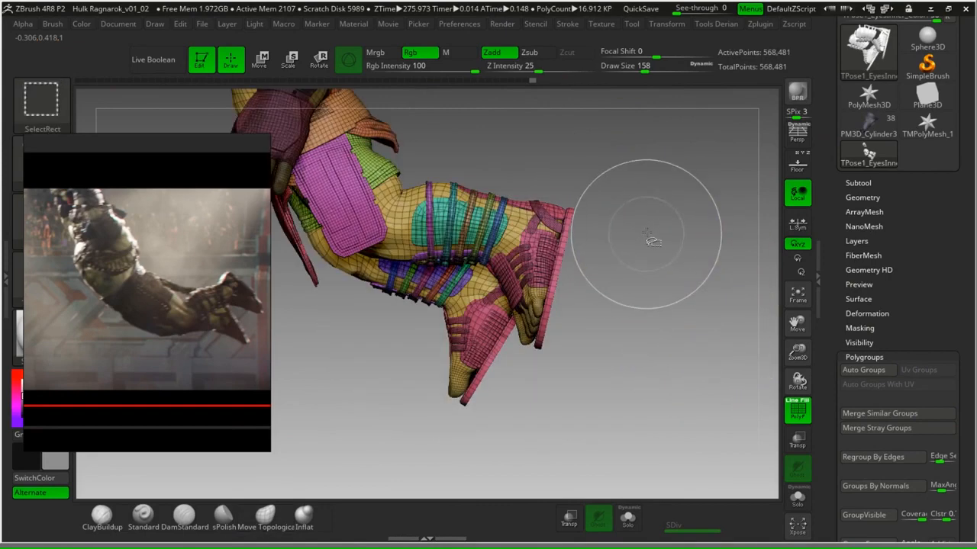
Hide the sandals, skin and hip plates, turn both legs' shin guards and straps into one polygroup, and show the whole model.
{"action": "mouse_move", "coordinate": [590, 176]}
{"action": "left_mouse_down"}
{"action": "mouse_move", "coordinate": [629, 190]}
{"action": "mouse_move", "coordinate": [545, 227]}
{"action": "left_mouse_up"}
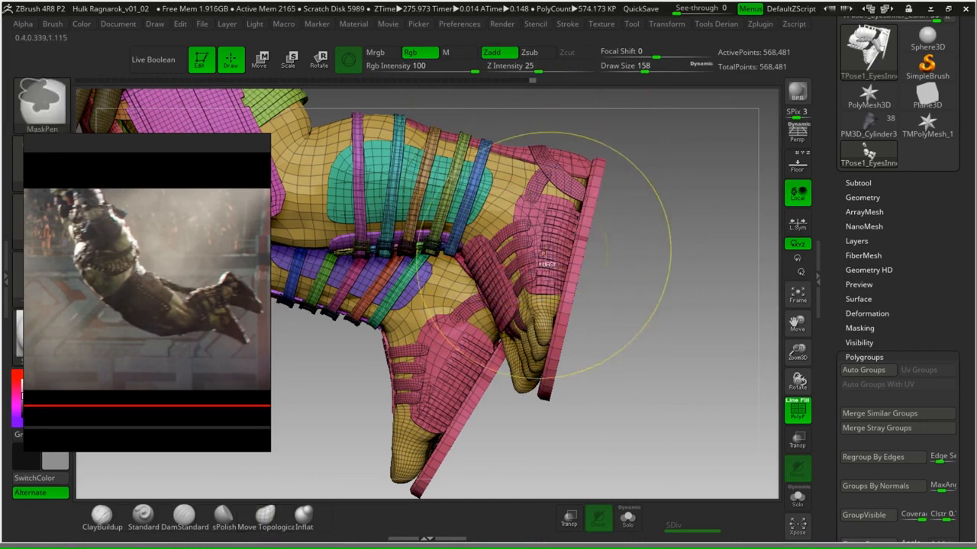
{"action": "left_click", "coordinate": [630, 168], "text": "ctrl+shift"}
{"action": "left_click", "coordinate": [530, 251], "text": "ctrl+alt+shift"}
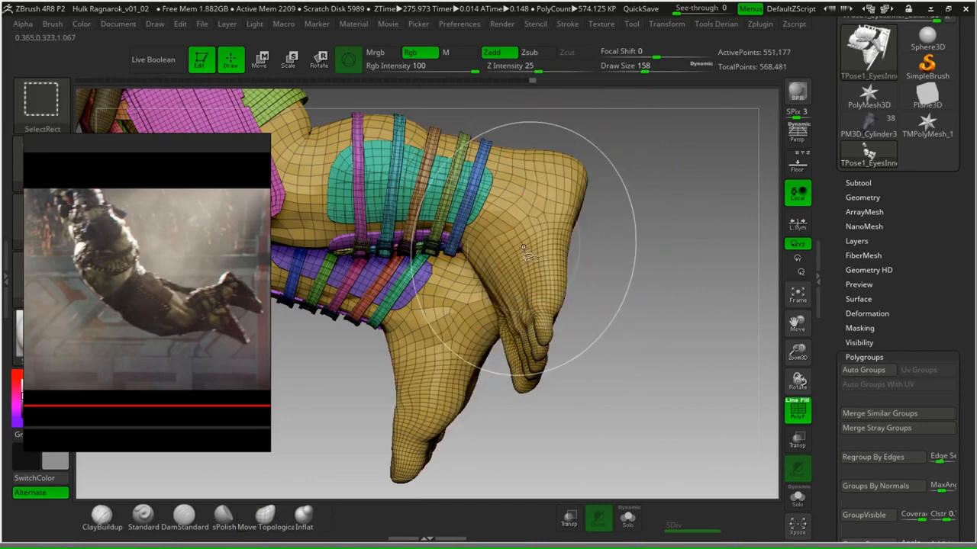
{"action": "left_click", "coordinate": [522, 252], "text": "ctrl+alt+shift"}
{"action": "left_click_drag", "start_coordinate": [549, 184], "coordinate": [664, 245], "text": "alt"}
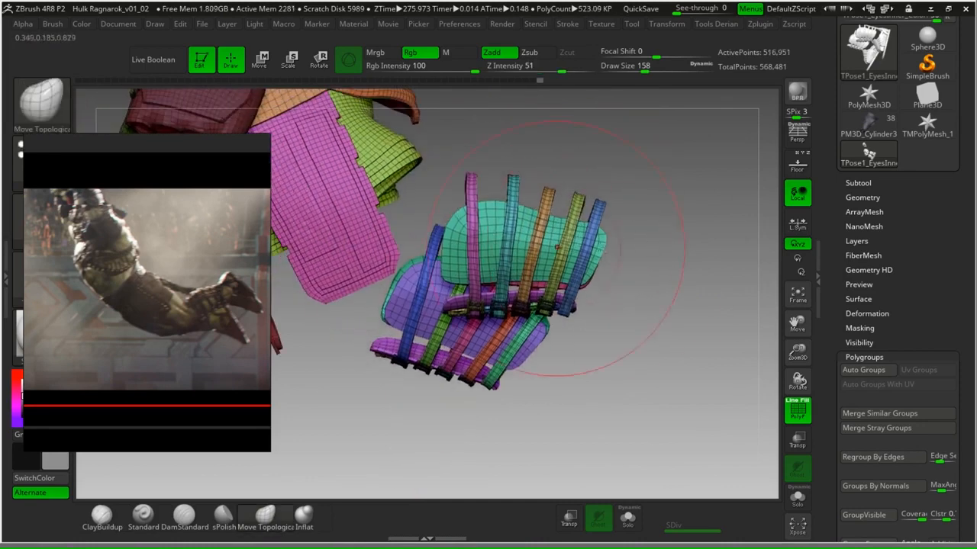
{"action": "left_click", "coordinate": [341, 271], "text": "ctrl+alt+shift"}
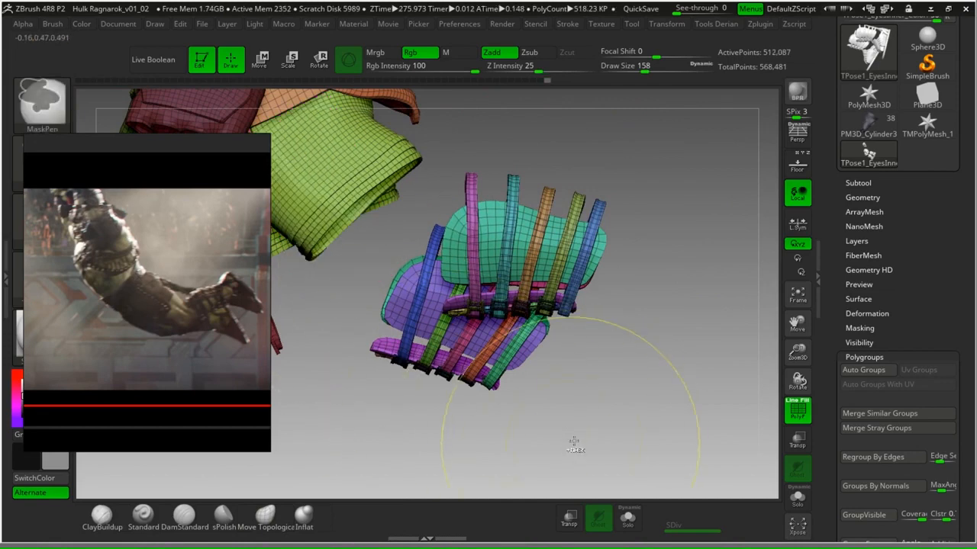
{"action": "mouse_move", "coordinate": [564, 447]}
{"action": "left_mouse_down", "text": "ctrl"}
{"action": "mouse_move", "coordinate": [338, 366]}
{"action": "mouse_move", "coordinate": [419, 185]}
{"action": "mouse_move", "coordinate": [739, 238]}
{"action": "mouse_move", "coordinate": [653, 347]}
{"action": "left_mouse_up", "text": "ctrl"}
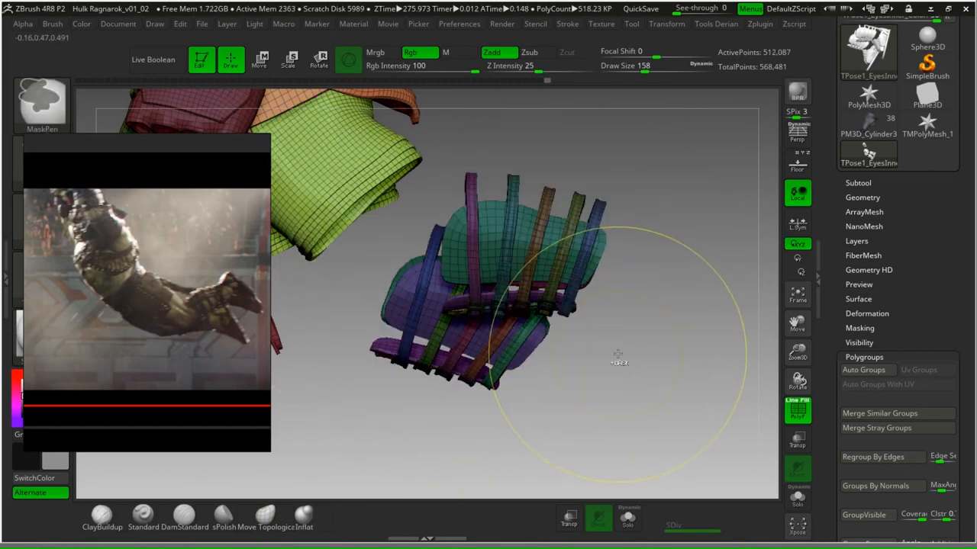
{"action": "key", "text": "ctrl+w"}
{"action": "left_click", "coordinate": [649, 288], "text": "ctrl+shift"}
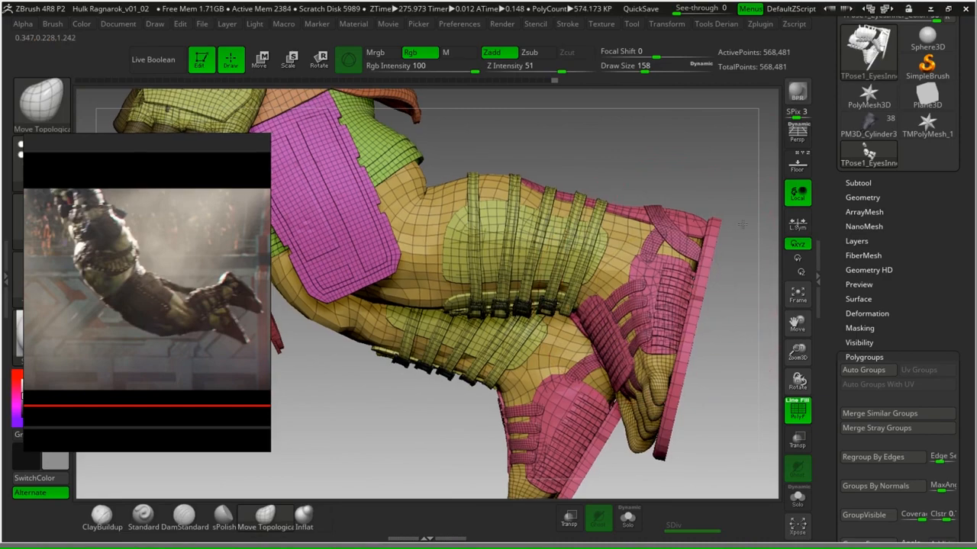
Isolate the new shin guard polygroup, invert the visibility, and check the whole model for other armor parts included in it.
{"action": "left_click_drag", "start_coordinate": [650, 288], "coordinate": [628, 241]}
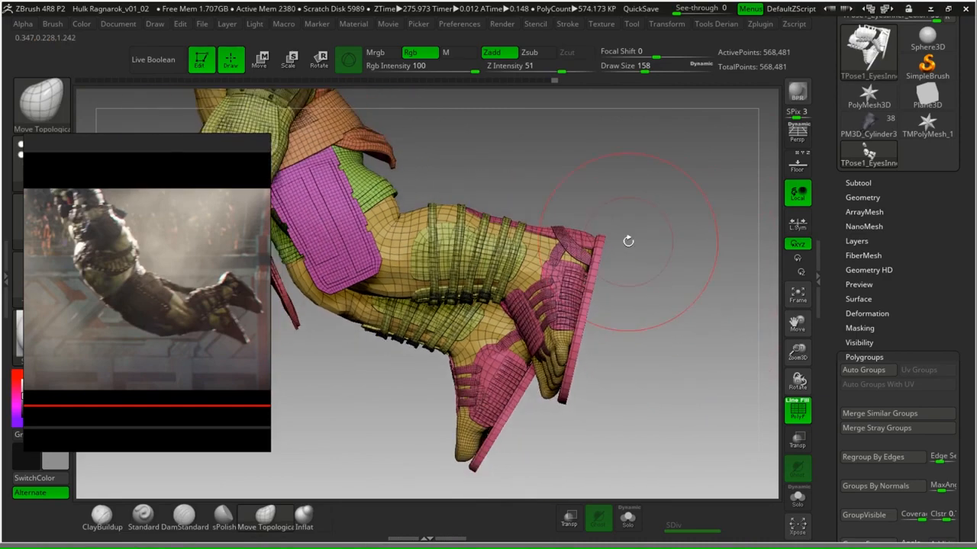
{"action": "mouse_move", "coordinate": [542, 143]}
{"action": "left_mouse_down", "text": "alt"}
{"action": "mouse_move", "coordinate": [606, 150]}
{"action": "mouse_move", "coordinate": [544, 156]}
{"action": "left_mouse_up", "text": "alt"}
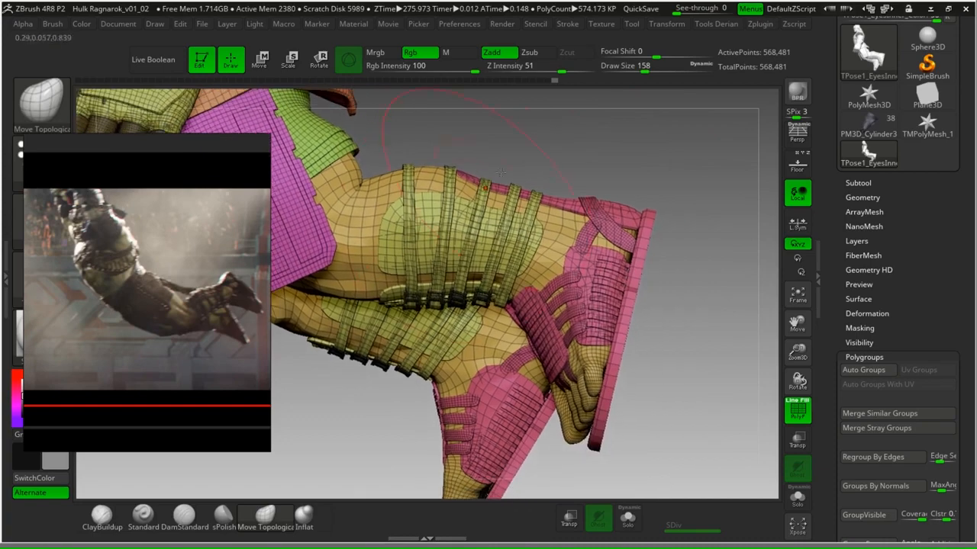
{"action": "left_click", "coordinate": [471, 256], "text": "ctrl+shift"}
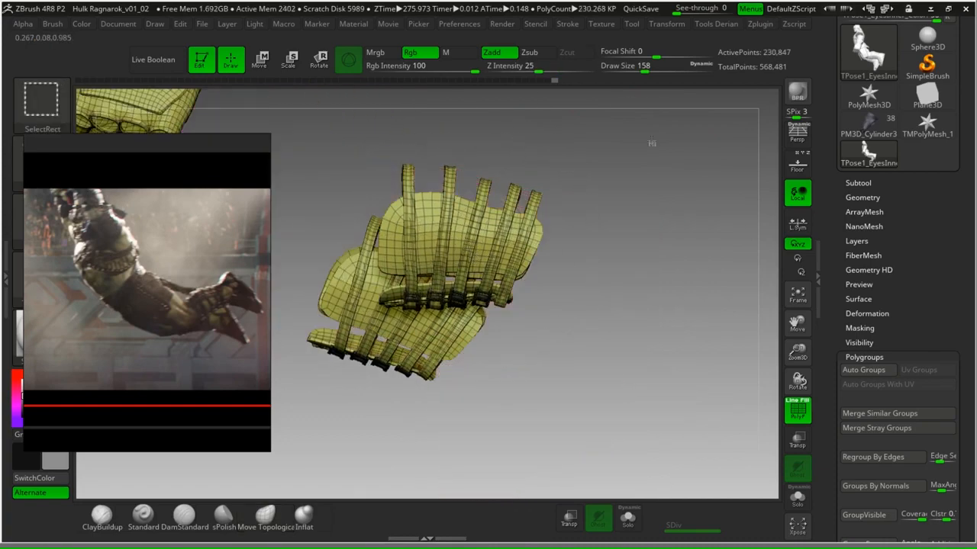
{"action": "left_click", "coordinate": [652, 143], "text": "ctrl+shift"}
{"action": "left_click_drag", "start_coordinate": [634, 188], "coordinate": [492, 138], "text": "alt"}
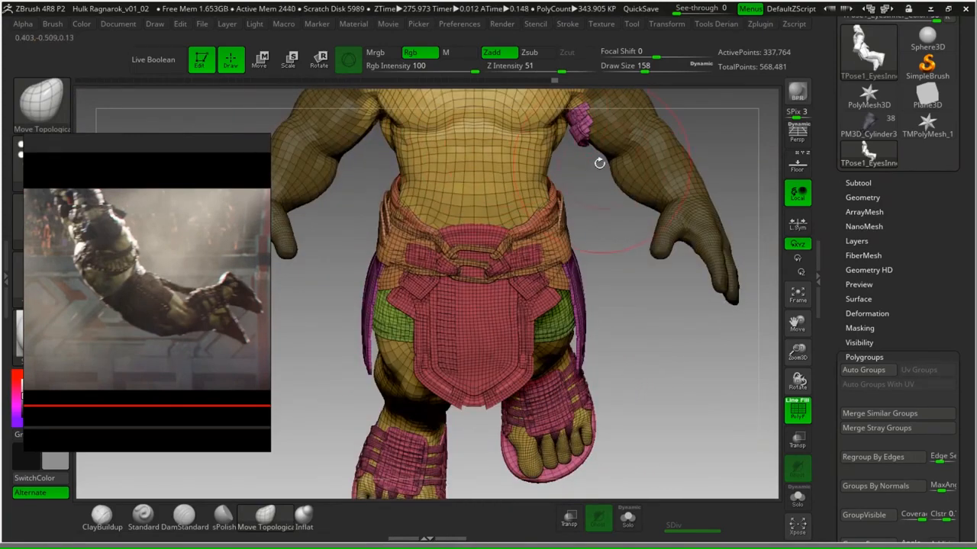
{"action": "left_click", "coordinate": [615, 204], "text": "ctrl+shift"}
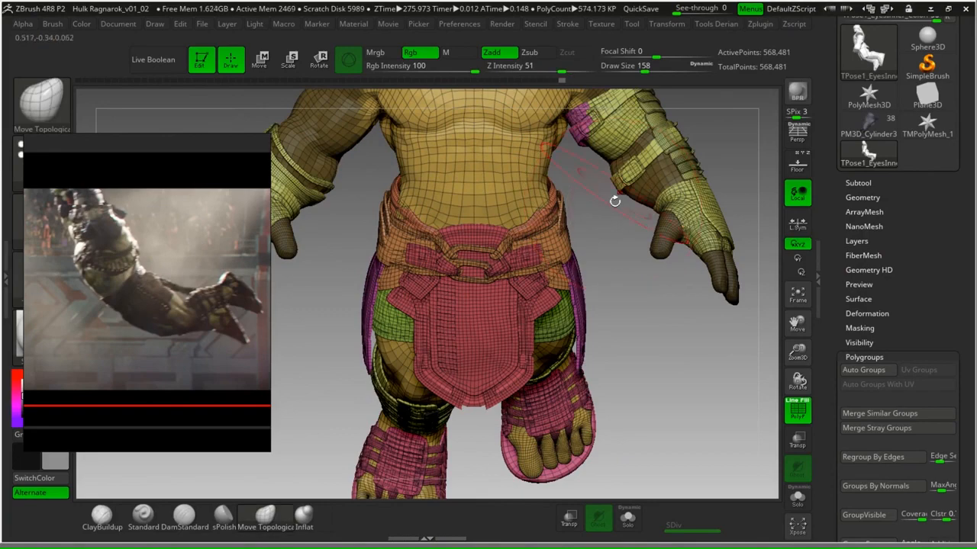
{"action": "left_click_drag", "start_coordinate": [604, 186], "coordinate": [624, 179]}
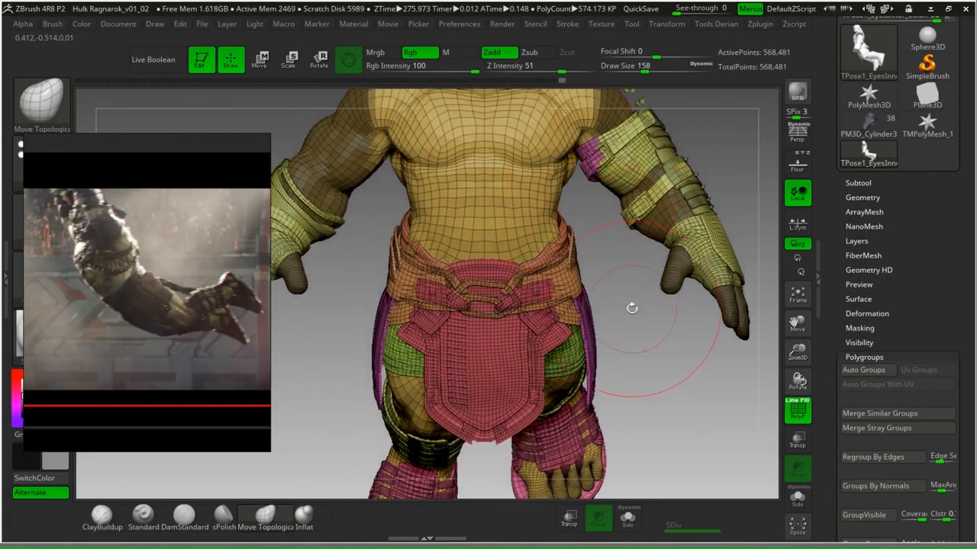
{"action": "mouse_move", "coordinate": [632, 308]}
{"action": "left_mouse_down"}
{"action": "mouse_move", "coordinate": [629, 90]}
{"action": "mouse_move", "coordinate": [648, 264]}
{"action": "mouse_move", "coordinate": [589, 191]}
{"action": "mouse_move", "coordinate": [625, 180]}
{"action": "mouse_move", "coordinate": [615, 190]}
{"action": "mouse_move", "coordinate": [665, 319]}
{"action": "left_mouse_up"}
{"action": "key", "text": "ctrl"}
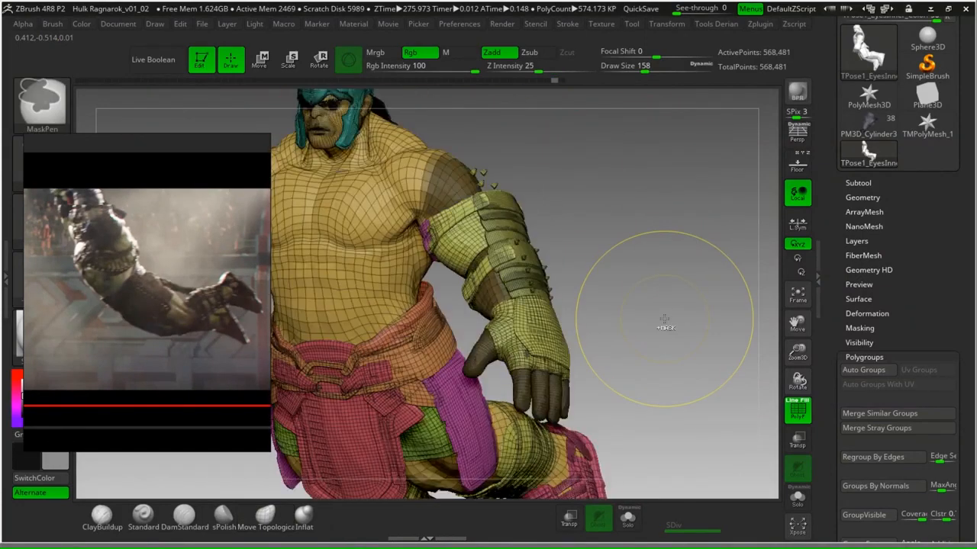
Undo the shin guard and sandal polygroup changes.
{"action": "key", "text": "ctrl+z"}
{"action": "key", "text": "ctrl+z"}
{"action": "key", "text": "ctrl+z"}
{"action": "key", "text": "ctrl+z"}
{"action": "key", "text": "ctrl+z"}
{"action": "key", "text": "ctrl+z"}
{"action": "key", "text": "ctrl+z"}
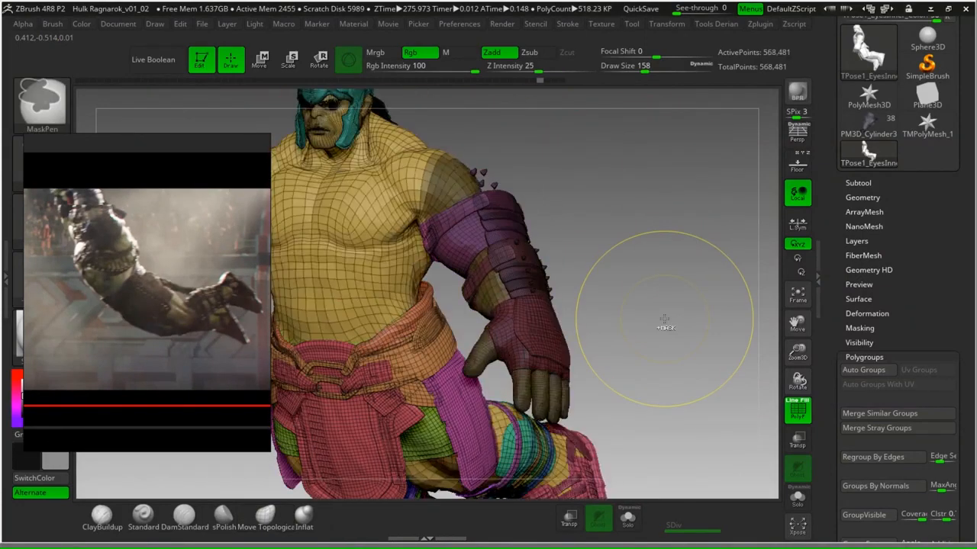
{"action": "key", "text": "ctrl+z"}
{"action": "key", "text": "ctrl+z"}
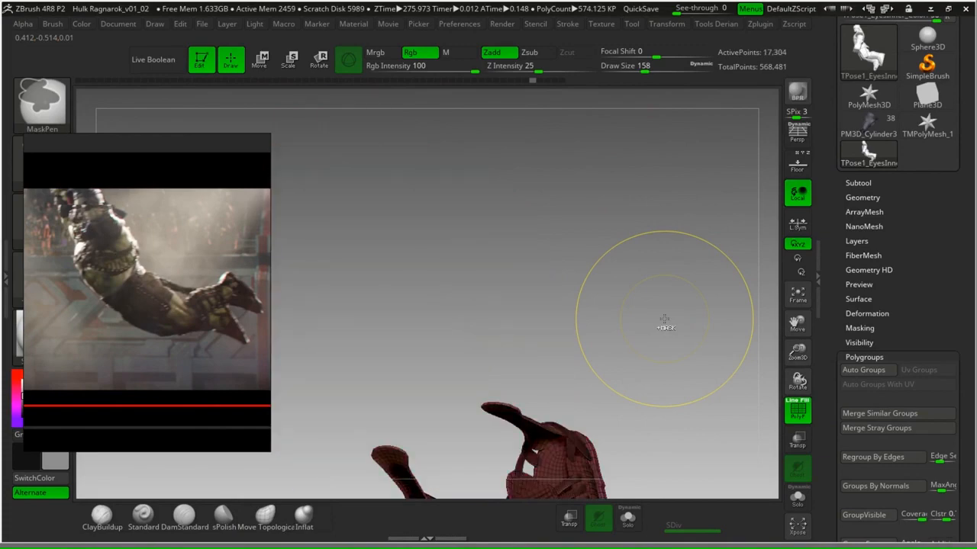
{"action": "key", "text": "ctrl+z"}
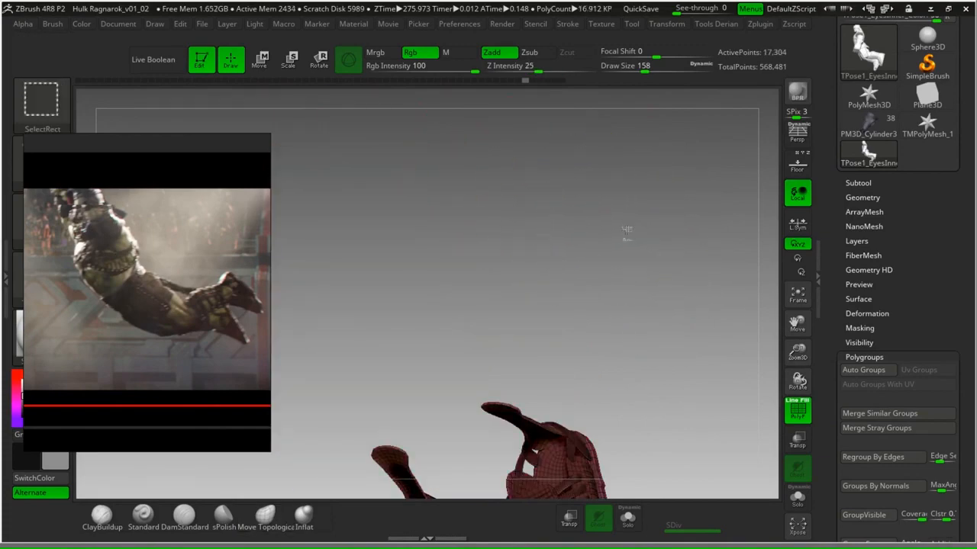
{"action": "key", "text": "ctrl+z"}
{"action": "key", "text": "ctrl+z"}
Isolate the sandals and long heel pieces, regroup them as one polygroup without the old mask, and show the whole model.
{"action": "mouse_move", "coordinate": [653, 225]}
{"action": "left_mouse_down"}
{"action": "mouse_move", "coordinate": [667, 222]}
{"action": "mouse_move", "coordinate": [656, 208]}
{"action": "mouse_move", "coordinate": [630, 201]}
{"action": "left_mouse_up"}
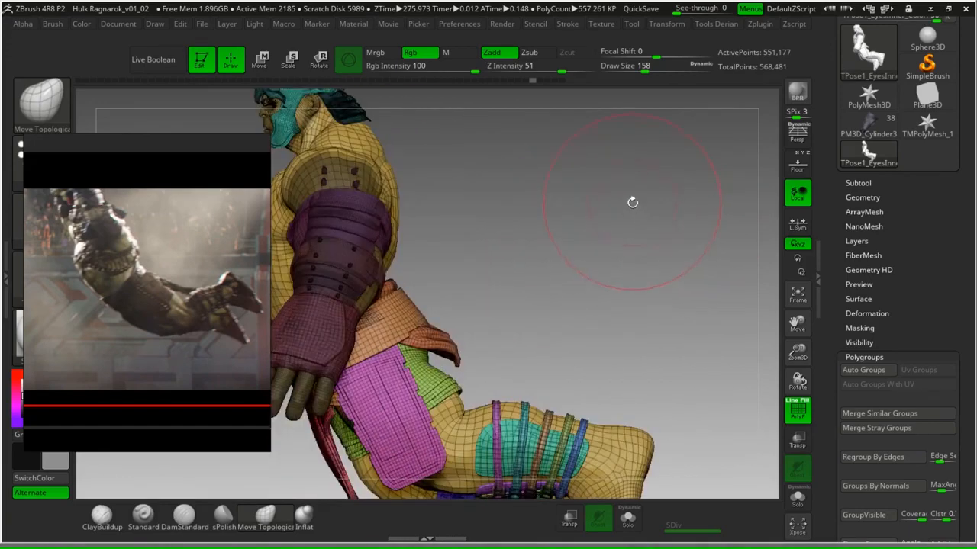
{"action": "key", "text": "ctrl"}
{"action": "left_click", "coordinate": [630, 243], "text": "ctrl+shift"}
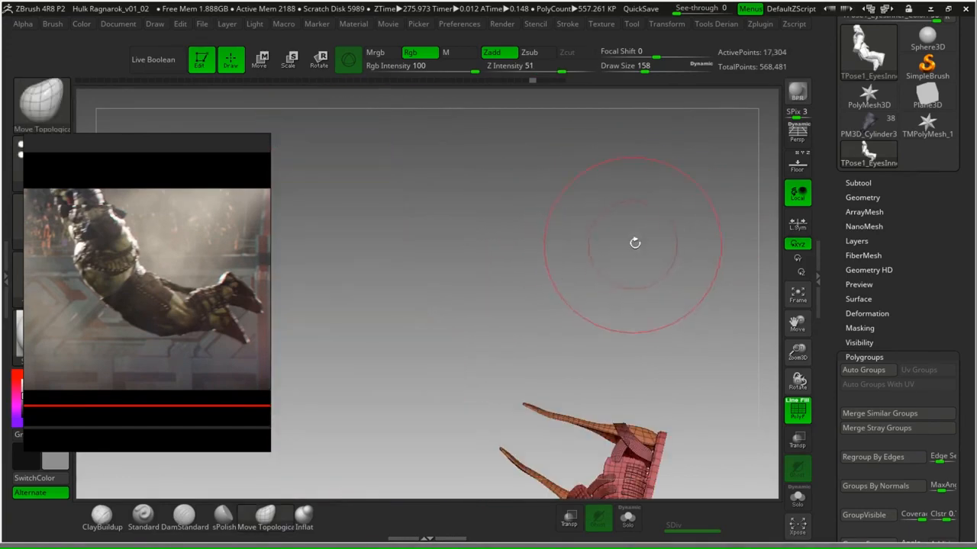
{"action": "left_click_drag", "start_coordinate": [634, 242], "coordinate": [595, 182]}
{"action": "key", "text": "ctrl+w"}
{"action": "mouse_move", "coordinate": [653, 189]}
{"action": "left_mouse_down", "text": "alt"}
{"action": "mouse_move", "coordinate": [617, 187]}
{"action": "mouse_move", "coordinate": [653, 135]}
{"action": "mouse_move", "coordinate": [595, 206]}
{"action": "mouse_move", "coordinate": [639, 208]}
{"action": "mouse_move", "coordinate": [631, 218]}
{"action": "mouse_move", "coordinate": [612, 186]}
{"action": "mouse_move", "coordinate": [628, 289]}
{"action": "left_mouse_up", "text": "alt"}
{"action": "left_click", "coordinate": [678, 185], "text": "ctrl+shift"}
Hide the skin, the sandals and the hip plates to expose the shin guards on both legs.
{"action": "left_click_drag", "start_coordinate": [670, 317], "coordinate": [567, 174], "text": "alt"}
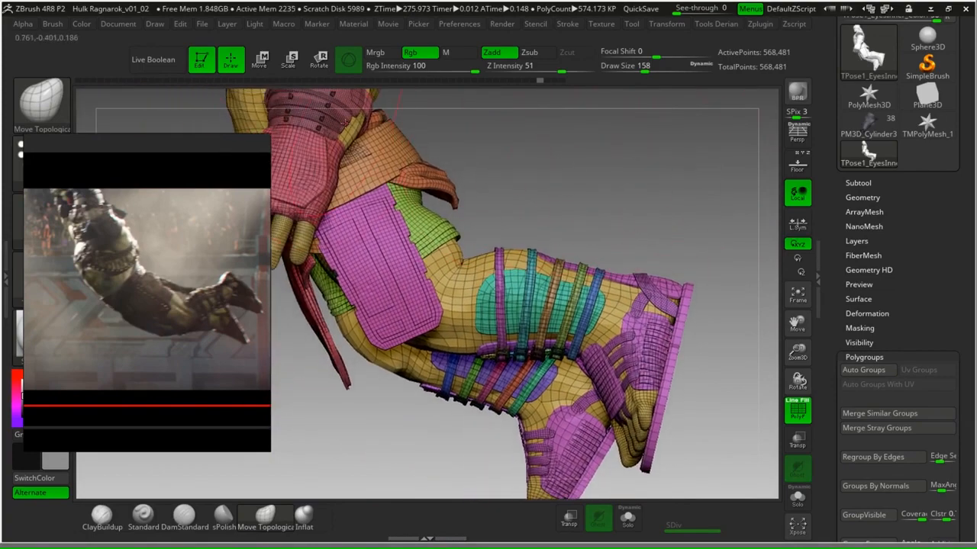
{"action": "mouse_move", "coordinate": [532, 146]}
{"action": "left_mouse_down", "text": "alt"}
{"action": "mouse_move", "coordinate": [529, 227]}
{"action": "mouse_move", "coordinate": [521, 162]}
{"action": "left_mouse_up", "text": "alt"}
{"action": "left_click", "coordinate": [604, 376], "text": "ctrl+shift"}
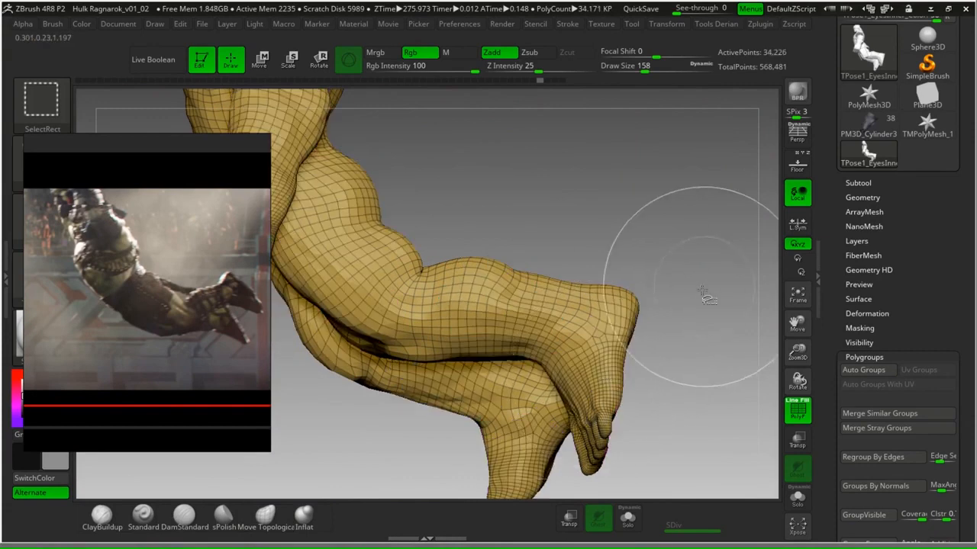
{"action": "mouse_move", "coordinate": [708, 296]}
{"action": "left_mouse_down", "text": "ctrl+shift"}
{"action": "mouse_move", "coordinate": [648, 283]}
{"action": "mouse_move", "coordinate": [572, 327]}
{"action": "mouse_move", "coordinate": [612, 335]}
{"action": "mouse_move", "coordinate": [663, 299]}
{"action": "left_mouse_up", "text": "ctrl+shift"}
{"action": "left_click", "coordinate": [393, 282], "text": "ctrl+shift"}
Mask the shin guards and straps of both legs, turn them into one polygroup, and show the whole model.
{"action": "left_click_drag", "start_coordinate": [631, 383], "coordinate": [546, 416], "text": "ctrl"}
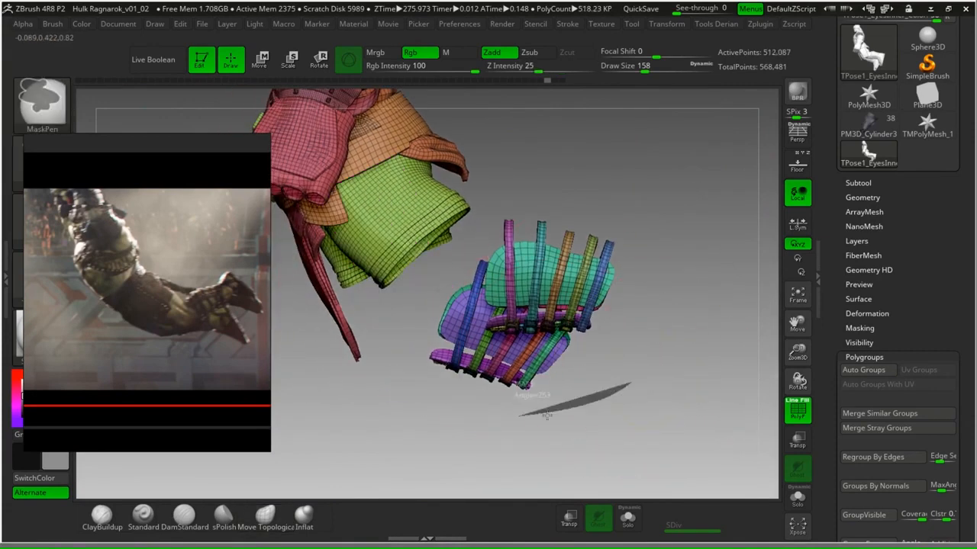
{"action": "mouse_move", "coordinate": [474, 247]}
{"action": "left_mouse_down", "text": "ctrl"}
{"action": "mouse_move", "coordinate": [689, 324]}
{"action": "mouse_move", "coordinate": [689, 338]}
{"action": "left_mouse_up", "text": "ctrl"}
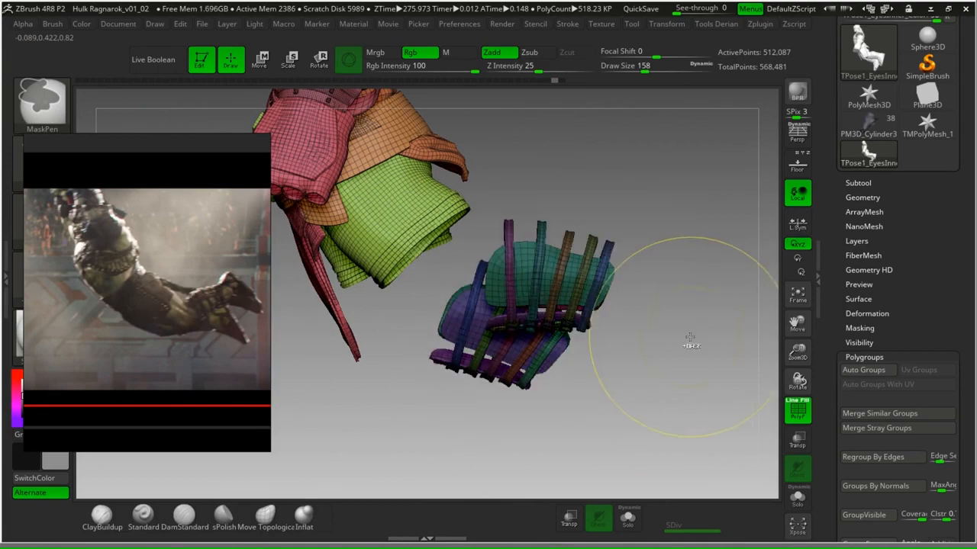
{"action": "key", "text": "ctrl+w"}
{"action": "left_click", "coordinate": [701, 252], "text": "ctrl+shift"}
Isolate the shin guard polygroup and invert the visibility to hide it from the model.
{"action": "left_click_drag", "start_coordinate": [701, 251], "coordinate": [757, 222]}
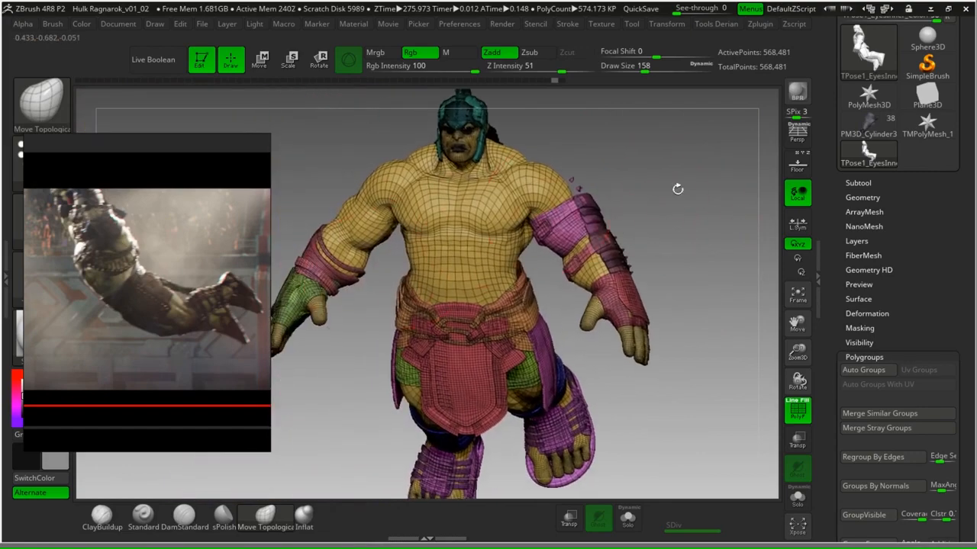
{"action": "mouse_move", "coordinate": [677, 189]}
{"action": "left_mouse_down"}
{"action": "mouse_move", "coordinate": [632, 218]}
{"action": "mouse_move", "coordinate": [702, 252]}
{"action": "mouse_move", "coordinate": [602, 177]}
{"action": "mouse_move", "coordinate": [672, 162]}
{"action": "mouse_move", "coordinate": [641, 214]}
{"action": "mouse_move", "coordinate": [549, 160]}
{"action": "mouse_move", "coordinate": [649, 159]}
{"action": "mouse_move", "coordinate": [583, 193]}
{"action": "left_mouse_up"}
{"action": "left_click", "coordinate": [484, 264], "text": "ctrl+shift"}
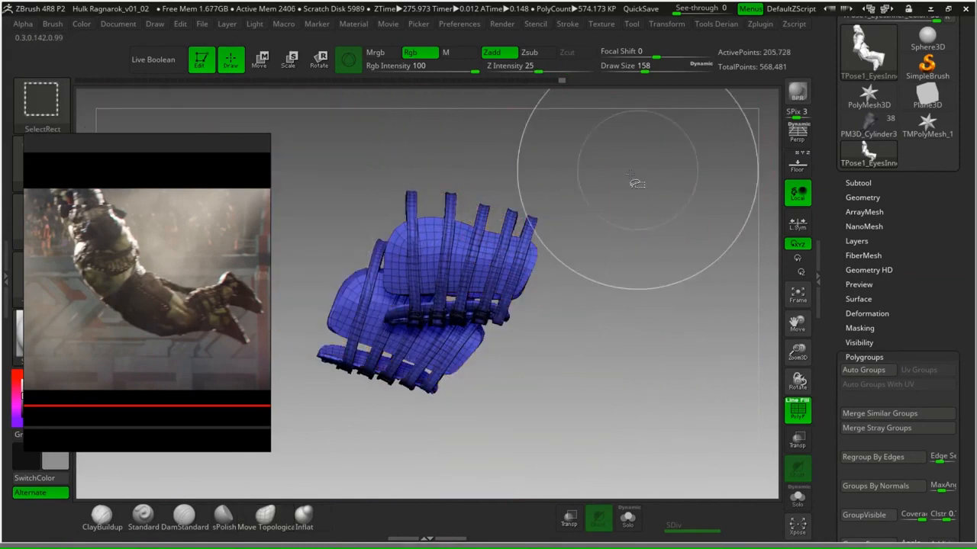
{"action": "left_click", "coordinate": [636, 183], "text": "ctrl+shift"}
{"action": "left_click_drag", "start_coordinate": [636, 183], "coordinate": [612, 183]}
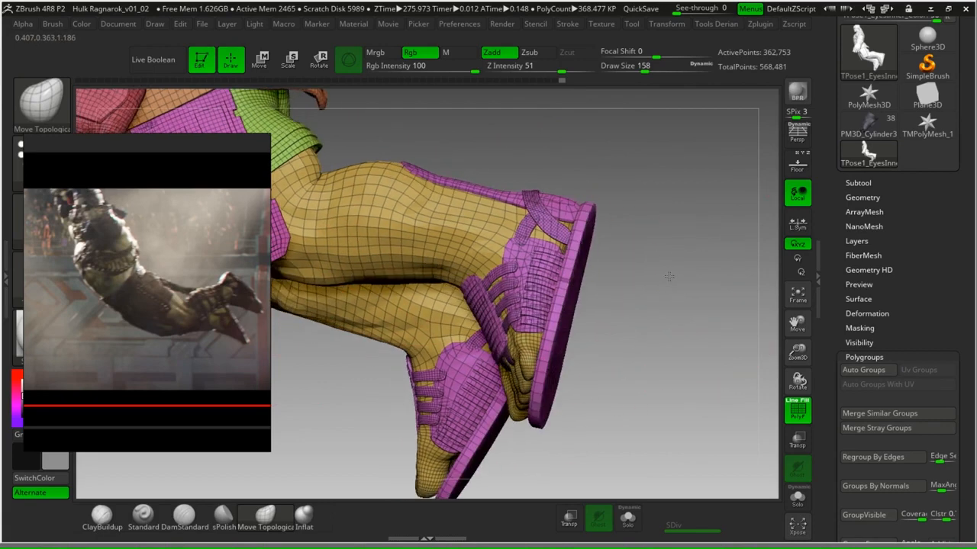
Mask the raised foot and its sandal up to the ankle, and invert the mask to leave only that foot editable.
{"action": "key", "text": "ctrl"}
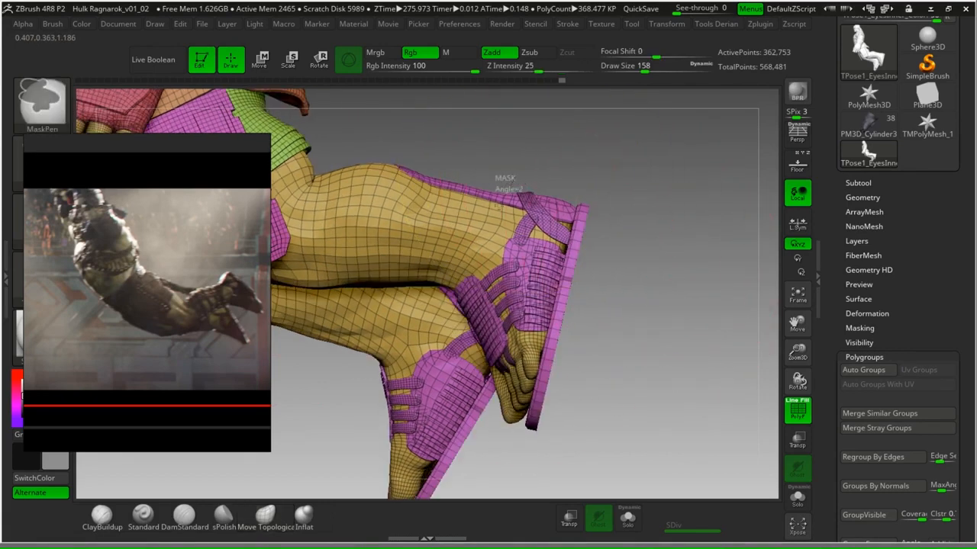
{"action": "mouse_move", "coordinate": [444, 183]}
{"action": "left_mouse_down", "text": "ctrl"}
{"action": "mouse_move", "coordinate": [654, 435]}
{"action": "mouse_move", "coordinate": [565, 129]}
{"action": "mouse_move", "coordinate": [510, 184]}
{"action": "left_mouse_up", "text": "ctrl"}
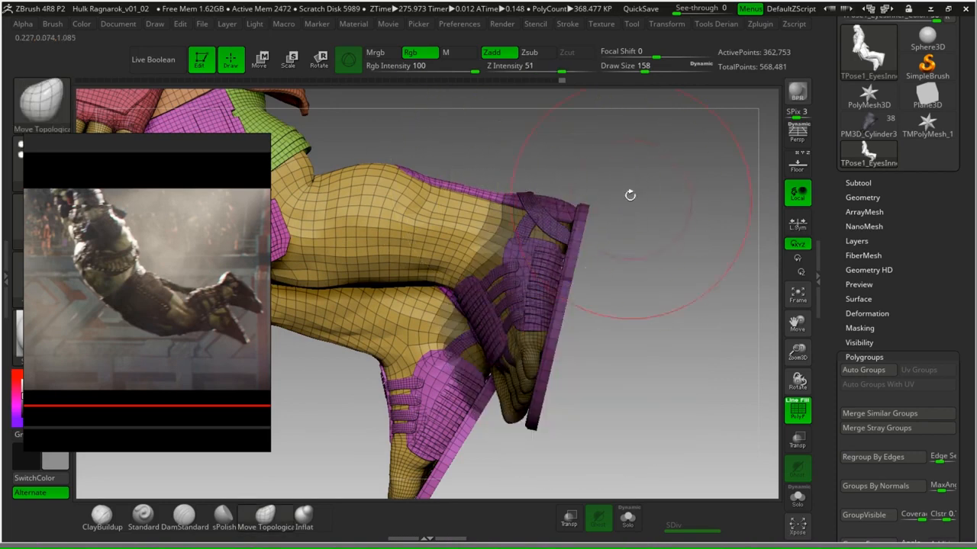
{"action": "mouse_move", "coordinate": [700, 259]}
{"action": "left_mouse_down"}
{"action": "mouse_move", "coordinate": [706, 239]}
{"action": "mouse_move", "coordinate": [685, 327]}
{"action": "mouse_move", "coordinate": [730, 262]}
{"action": "mouse_move", "coordinate": [654, 240]}
{"action": "left_mouse_up"}
{"action": "key", "text": "ctrl"}
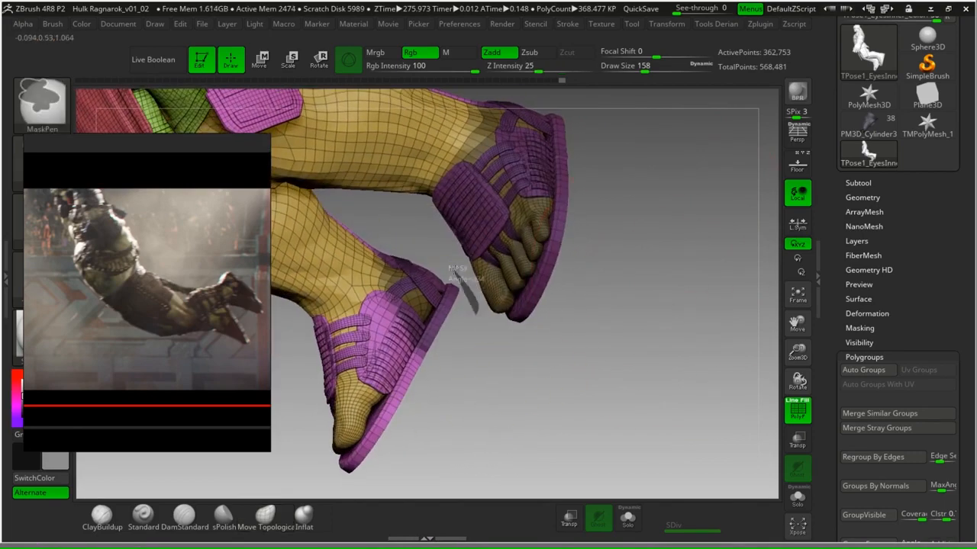
{"action": "mouse_move", "coordinate": [456, 271]}
{"action": "left_mouse_down", "text": "ctrl"}
{"action": "mouse_move", "coordinate": [273, 336]}
{"action": "mouse_move", "coordinate": [382, 492]}
{"action": "mouse_move", "coordinate": [473, 427]}
{"action": "left_mouse_up", "text": "ctrl"}
{"action": "mouse_move", "coordinate": [534, 414]}
{"action": "left_mouse_down"}
{"action": "mouse_move", "coordinate": [578, 378]}
{"action": "mouse_move", "coordinate": [571, 370]}
{"action": "left_mouse_up"}
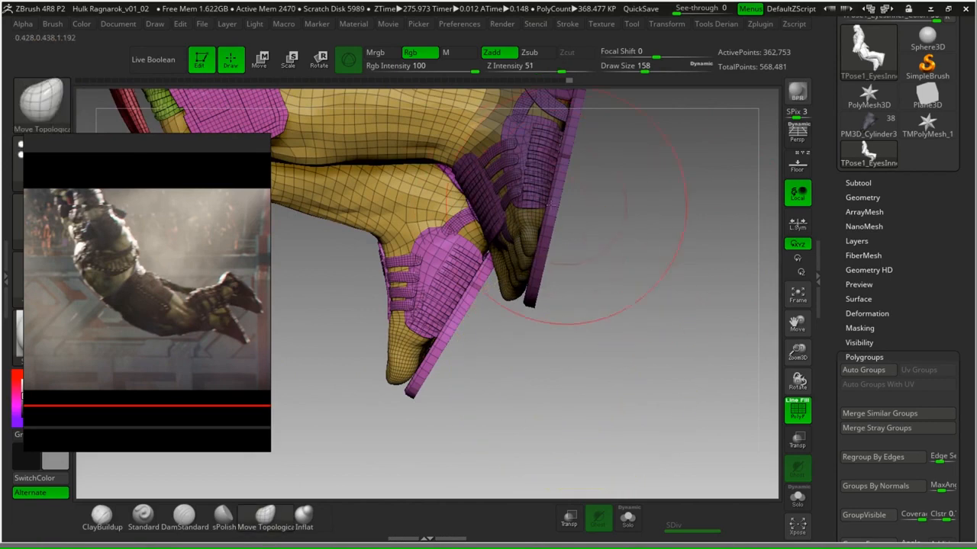
{"action": "key", "text": "ctrl"}
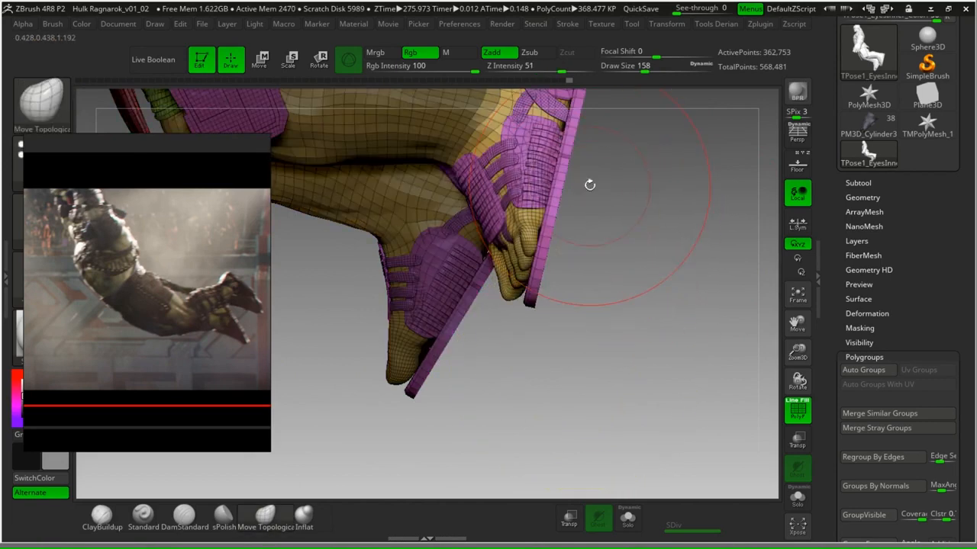
{"action": "left_click_drag", "start_coordinate": [593, 264], "coordinate": [544, 334]}
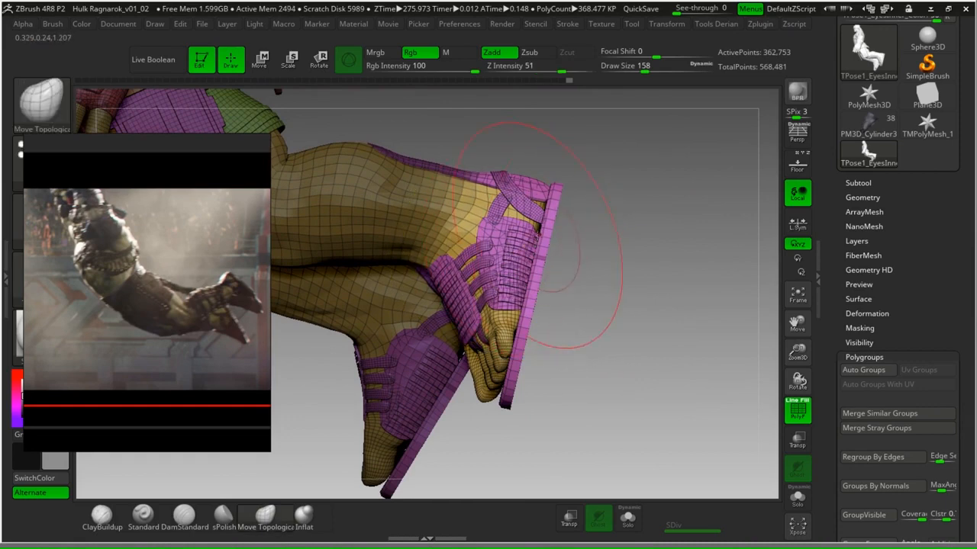
Rotate the unmasked foot at the ankle so the toes swing away from the leg, and nudge it slightly upward.
{"action": "key", "text": "r"}
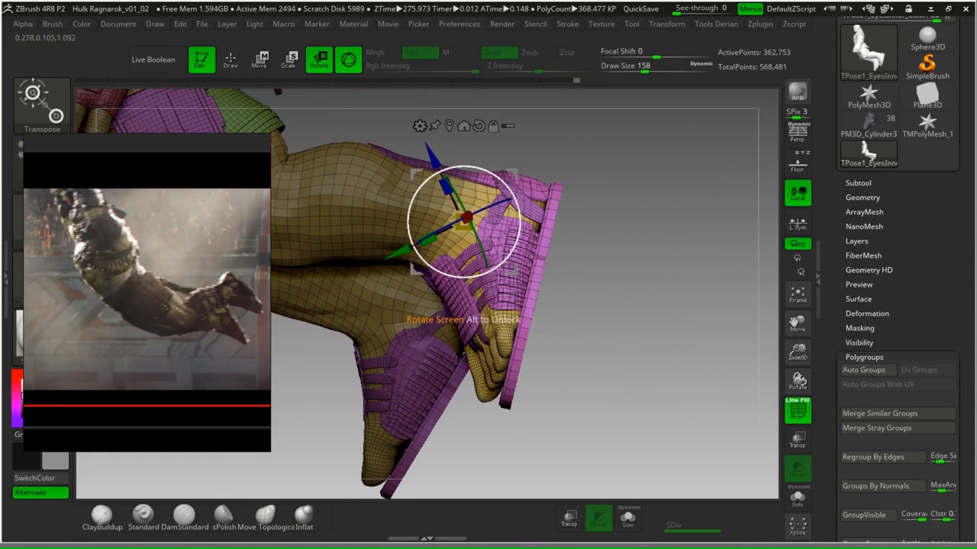
{"action": "mouse_move", "coordinate": [458, 315]}
{"action": "left_mouse_down"}
{"action": "mouse_move", "coordinate": [447, 314]}
{"action": "mouse_move", "coordinate": [458, 316]}
{"action": "left_mouse_up"}
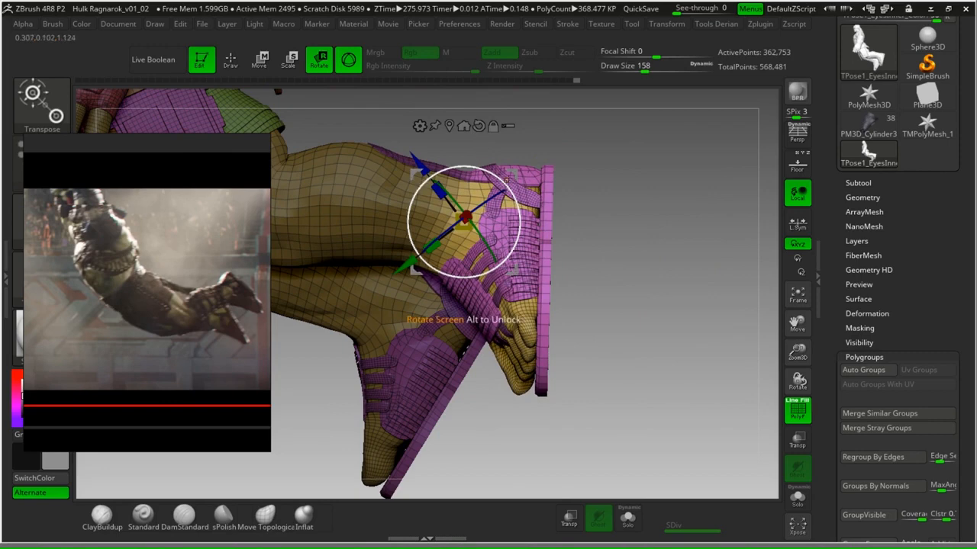
{"action": "left_click_drag", "start_coordinate": [488, 172], "coordinate": [494, 191]}
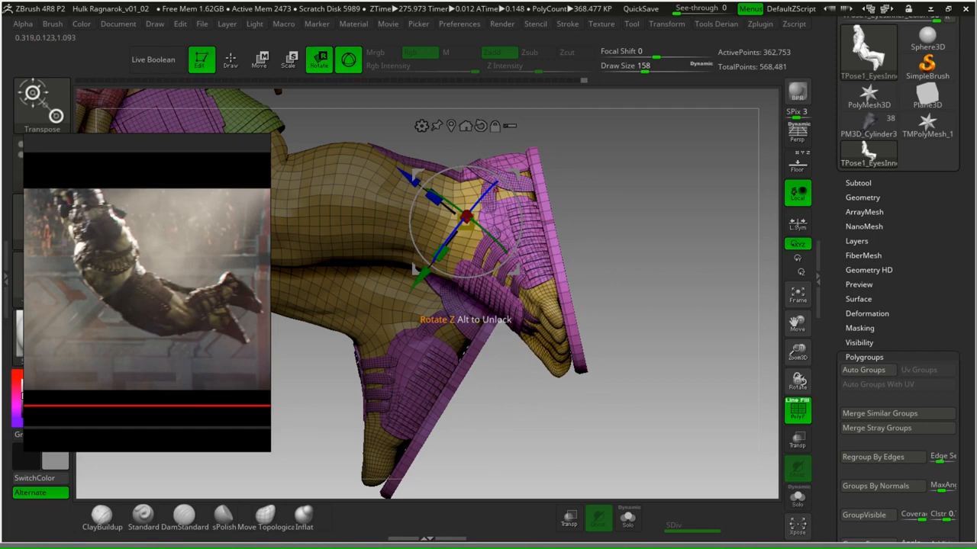
{"action": "left_click_drag", "start_coordinate": [516, 176], "coordinate": [515, 172]}
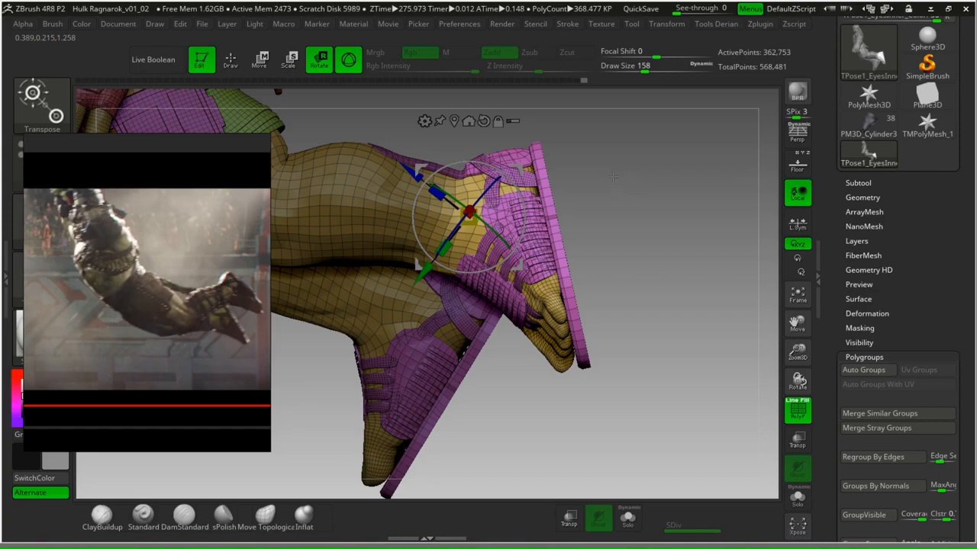
Rotate the raised foot slightly at the ankle in side view to refine the angle of its sole.
{"action": "left_click_drag", "start_coordinate": [614, 177], "coordinate": [633, 164]}
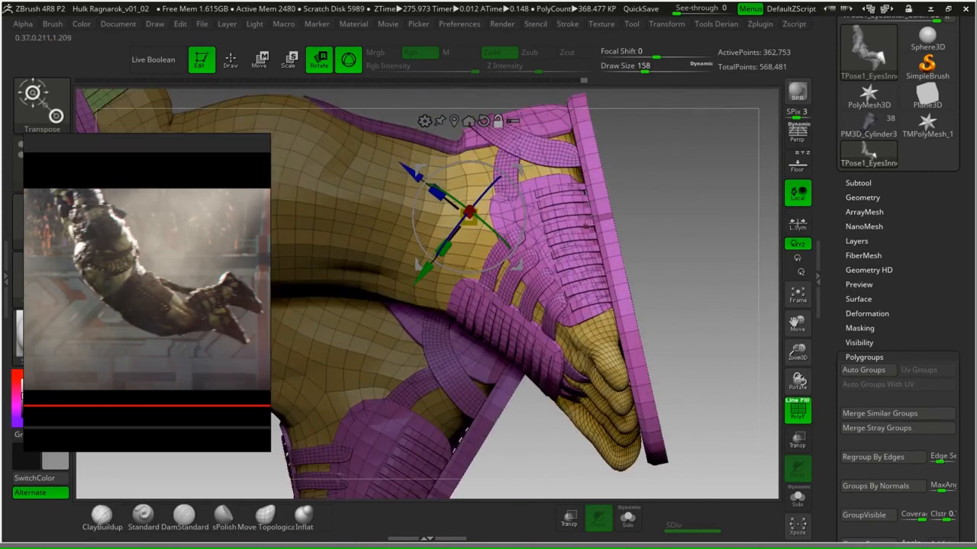
{"action": "left_click_drag", "start_coordinate": [586, 223], "coordinate": [598, 289], "text": "alt"}
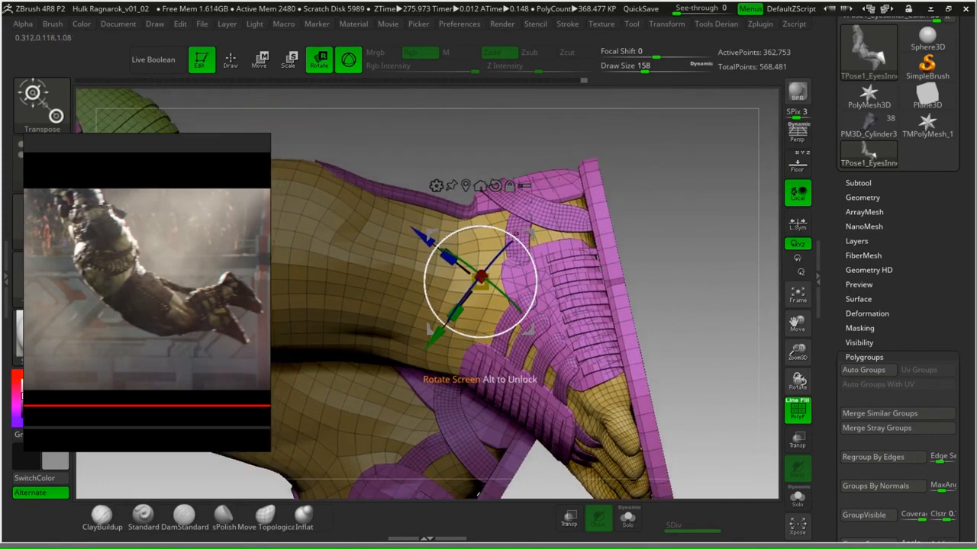
{"action": "left_click_drag", "start_coordinate": [498, 235], "coordinate": [534, 210]}
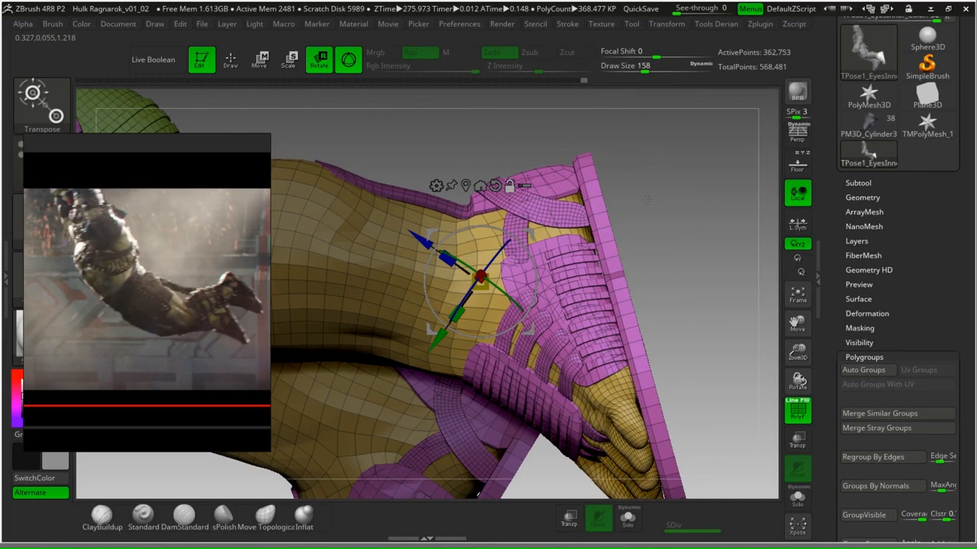
{"action": "left_click_drag", "start_coordinate": [647, 200], "coordinate": [574, 218], "text": "alt"}
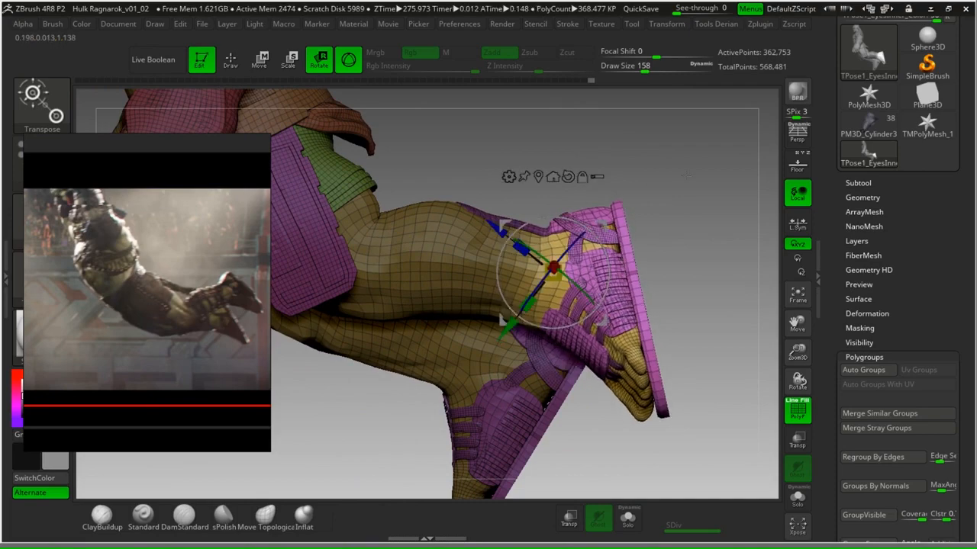
Tilt the raised foot sideways at the ankle so its toes turn outward from the body, judging from front and back.
{"action": "left_click_drag", "start_coordinate": [687, 190], "coordinate": [685, 213]}
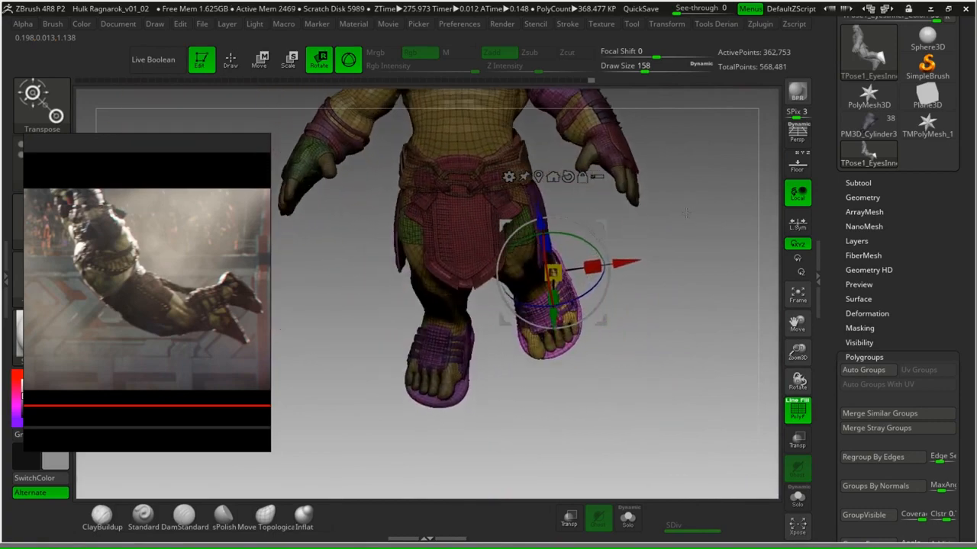
{"action": "left_click_drag", "start_coordinate": [685, 275], "coordinate": [681, 335]}
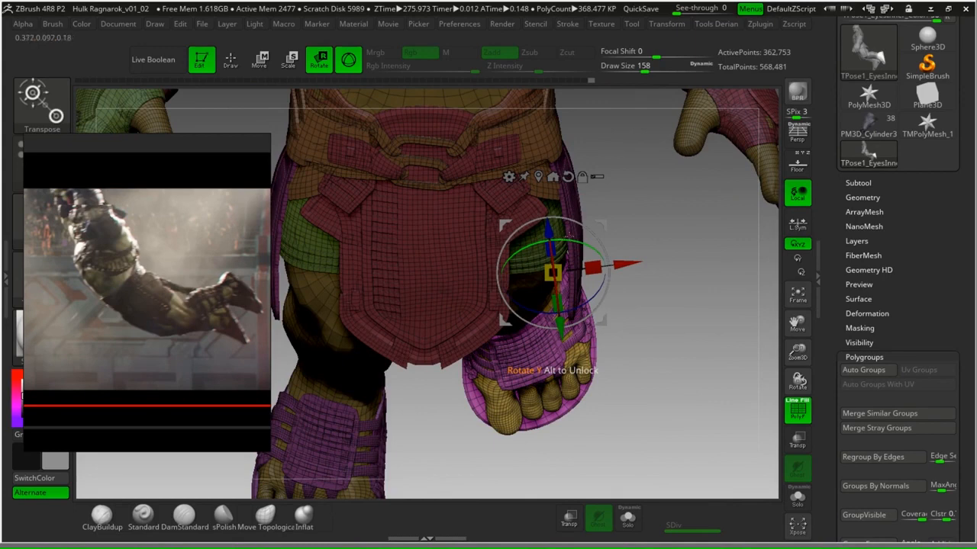
{"action": "left_click_drag", "start_coordinate": [584, 225], "coordinate": [786, 245]}
{"action": "left_click_drag", "start_coordinate": [480, 333], "coordinate": [488, 332]}
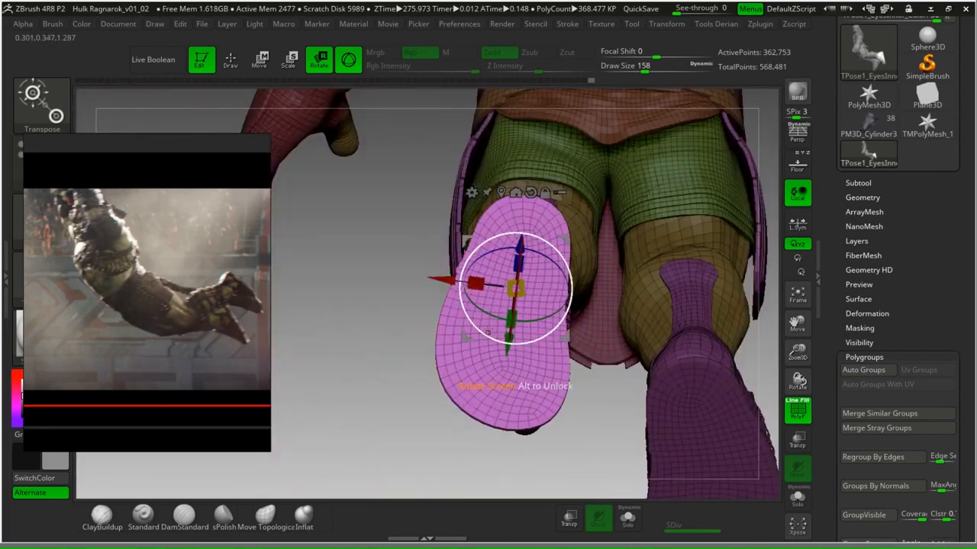
{"action": "key", "text": "ctrl+z"}
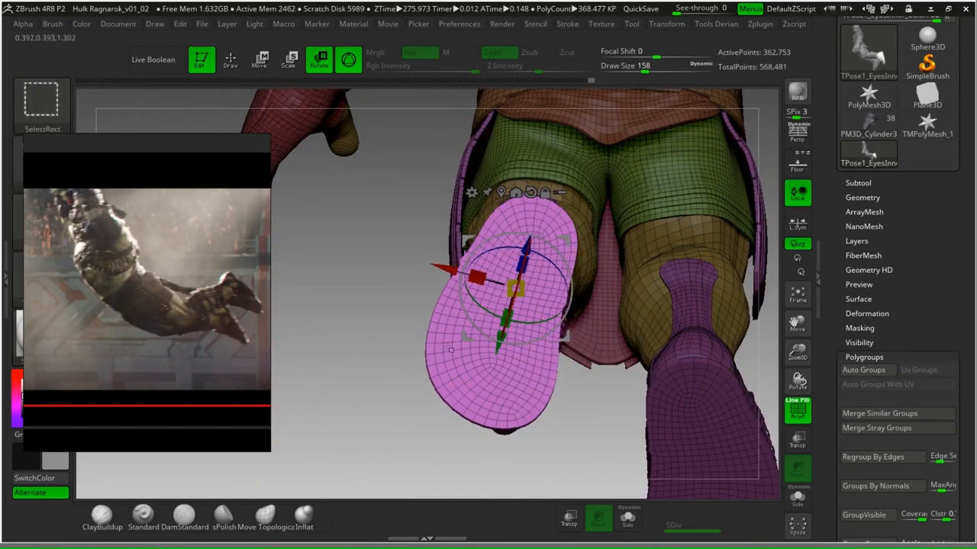
{"action": "left_click_drag", "start_coordinate": [342, 365], "coordinate": [454, 344]}
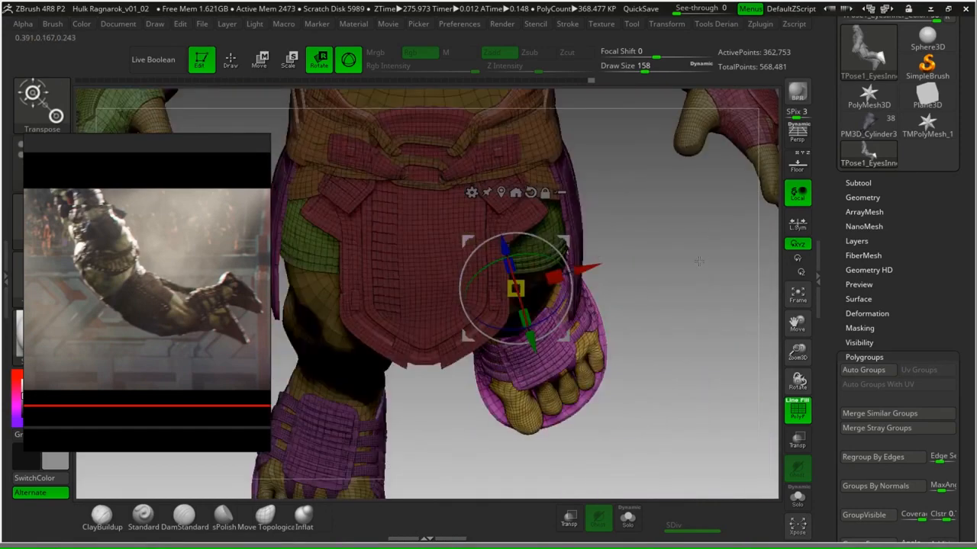
{"action": "left_click_drag", "start_coordinate": [699, 261], "coordinate": [610, 260], "text": "alt"}
{"action": "mouse_move", "coordinate": [621, 385]}
{"action": "left_mouse_down"}
{"action": "mouse_move", "coordinate": [570, 382]}
{"action": "mouse_move", "coordinate": [613, 378]}
{"action": "left_mouse_up"}
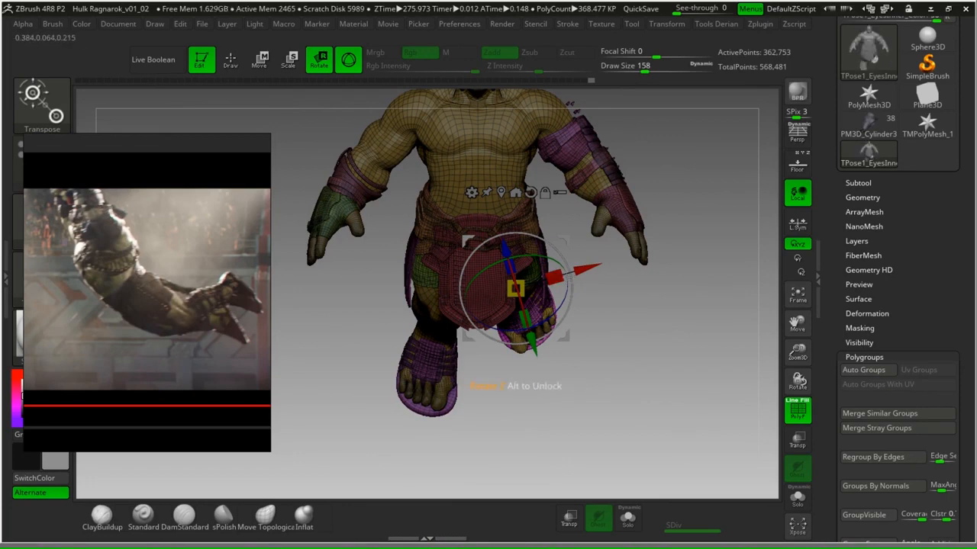
{"action": "left_click_drag", "start_coordinate": [563, 268], "coordinate": [561, 264]}
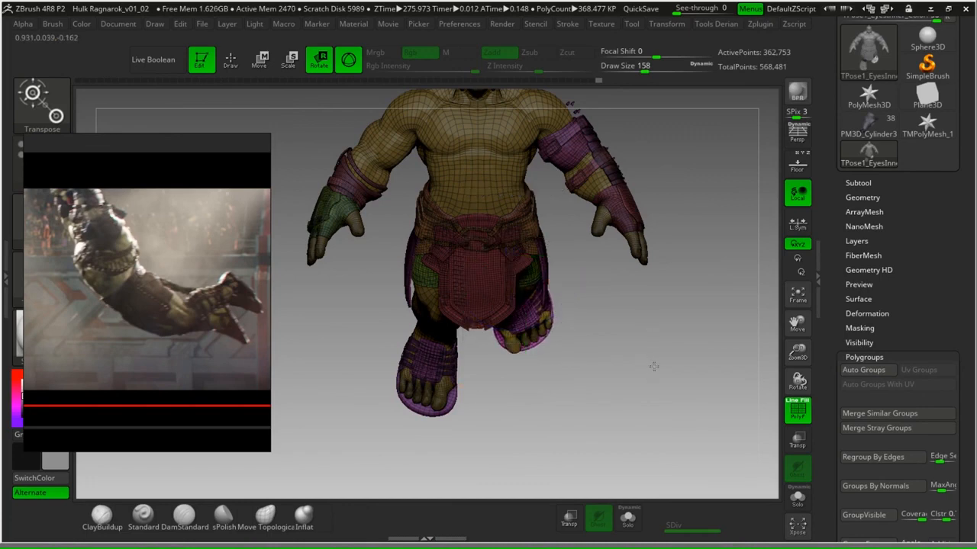
Clear the mask, then mask the other foot with its whole sandal and straps up to the ankle and soften the mask edge.
{"action": "left_click_drag", "start_coordinate": [649, 354], "coordinate": [585, 374]}
{"action": "left_click_drag", "start_coordinate": [644, 401], "coordinate": [579, 385], "text": "alt"}
{"action": "mouse_move", "coordinate": [543, 351]}
{"action": "left_mouse_down", "text": "ctrl"}
{"action": "mouse_move", "coordinate": [565, 347]}
{"action": "mouse_move", "coordinate": [494, 291]}
{"action": "mouse_move", "coordinate": [405, 362]}
{"action": "mouse_move", "coordinate": [643, 445]}
{"action": "mouse_move", "coordinate": [637, 320]}
{"action": "left_mouse_up", "text": "ctrl"}
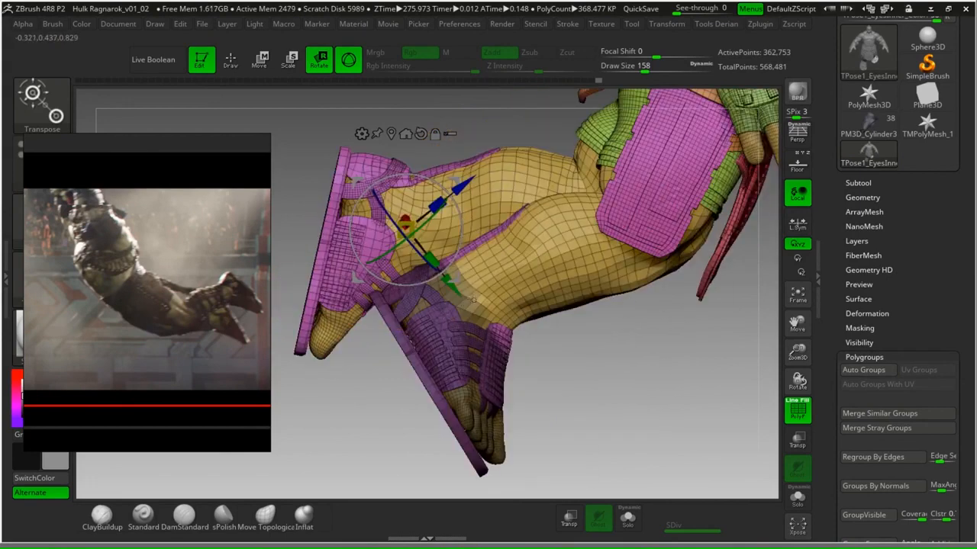
{"action": "left_click", "coordinate": [462, 301], "text": "ctrl"}
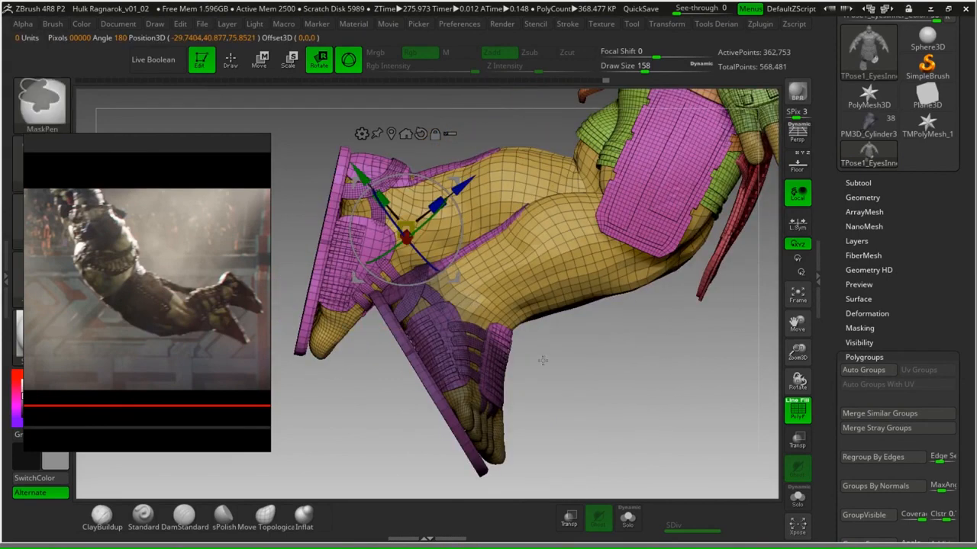
{"action": "key", "text": "ctrl+z"}
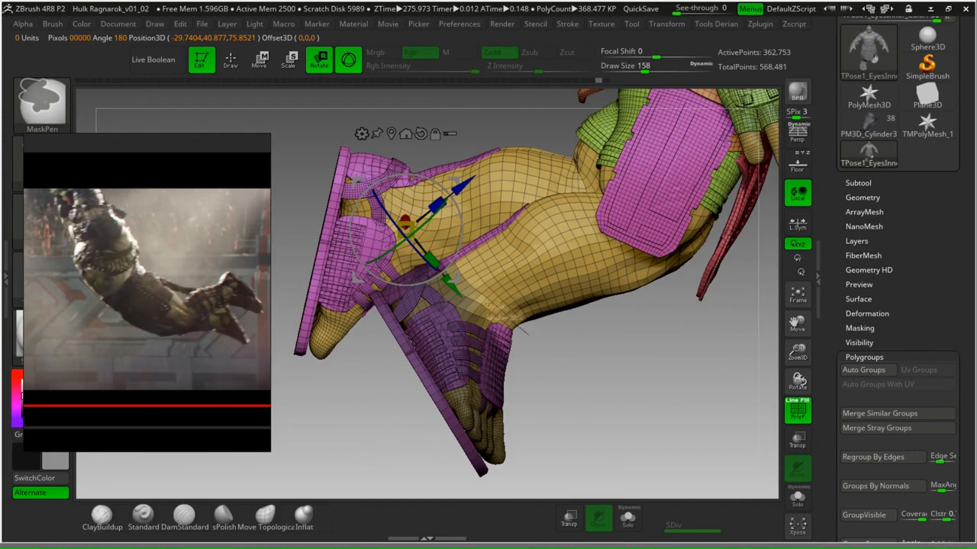
{"action": "mouse_move", "coordinate": [489, 302]}
{"action": "left_mouse_down", "text": "ctrl"}
{"action": "mouse_move", "coordinate": [438, 261]}
{"action": "mouse_move", "coordinate": [336, 388]}
{"action": "mouse_move", "coordinate": [620, 450]}
{"action": "mouse_move", "coordinate": [620, 435]}
{"action": "left_mouse_up", "text": "ctrl"}
{"action": "mouse_move", "coordinate": [592, 421]}
{"action": "left_mouse_down"}
{"action": "mouse_move", "coordinate": [611, 436]}
{"action": "mouse_move", "coordinate": [611, 462]}
{"action": "left_mouse_up"}
{"action": "mouse_move", "coordinate": [349, 398]}
{"action": "left_mouse_down", "text": "ctrl"}
{"action": "mouse_move", "coordinate": [477, 240]}
{"action": "mouse_move", "coordinate": [182, 237]}
{"action": "mouse_move", "coordinate": [328, 413]}
{"action": "left_mouse_up", "text": "ctrl"}
{"action": "left_click_drag", "start_coordinate": [647, 436], "coordinate": [538, 336]}
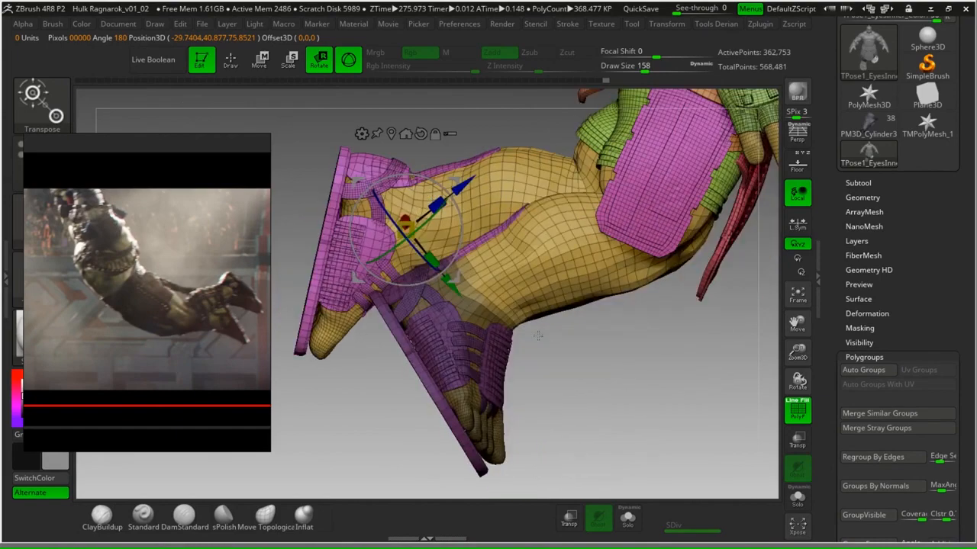
{"action": "left_click", "coordinate": [474, 302], "text": "ctrl"}
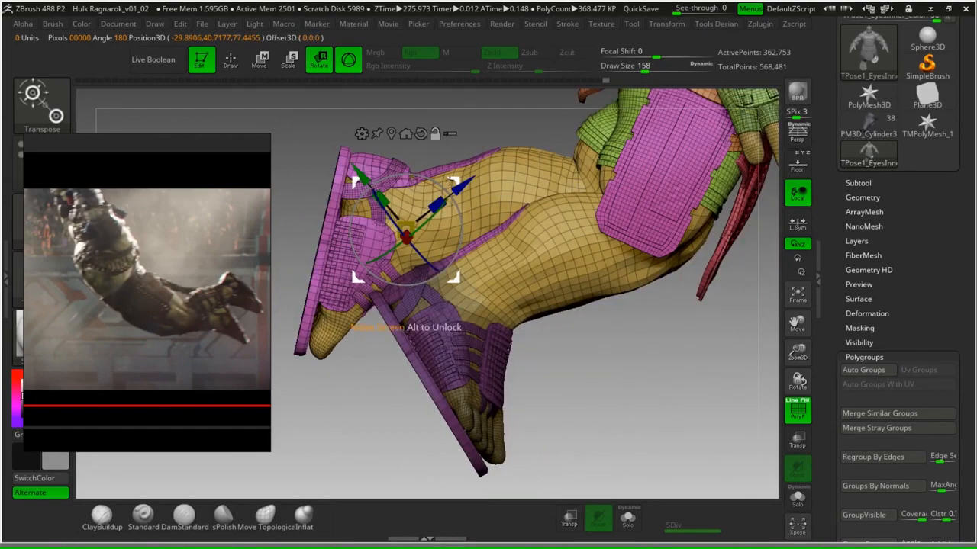
Place the gizmo at that ankle, invert the mask, and rotate the foot until its sole runs nearly parallel to the other sole.
{"action": "left_click_drag", "start_coordinate": [454, 184], "coordinate": [495, 249], "text": "alt"}
{"action": "key", "text": "ctrl+i"}
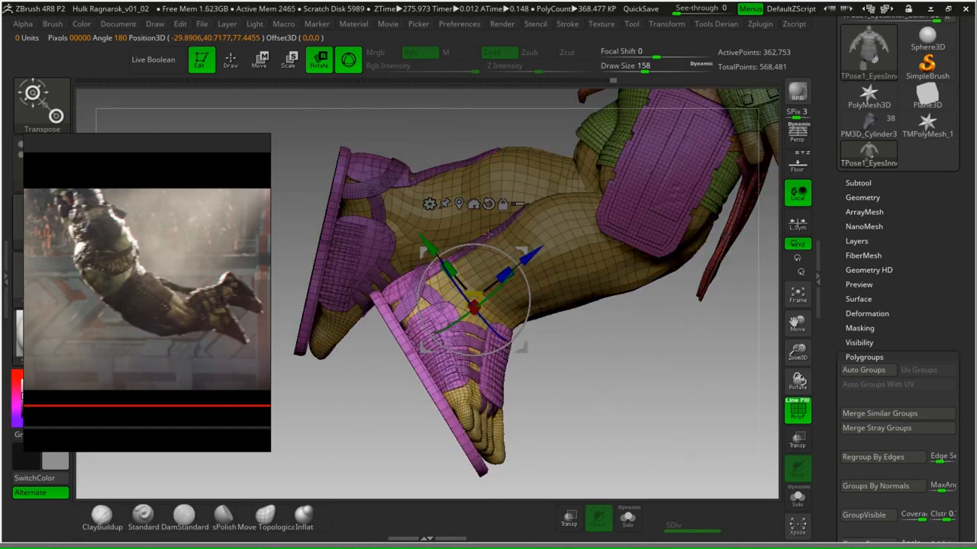
{"action": "left_click_drag", "start_coordinate": [509, 256], "coordinate": [525, 277]}
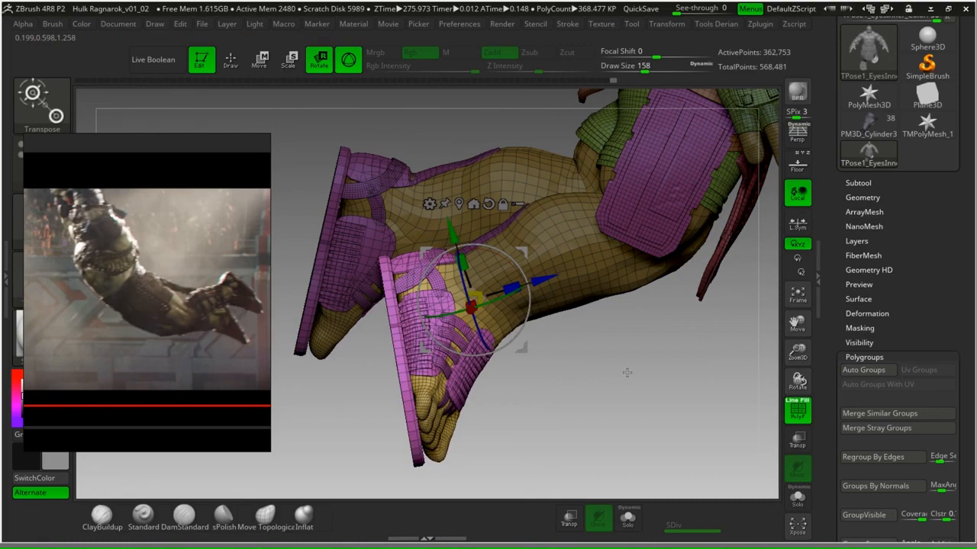
{"action": "left_click_drag", "start_coordinate": [627, 372], "coordinate": [774, 389]}
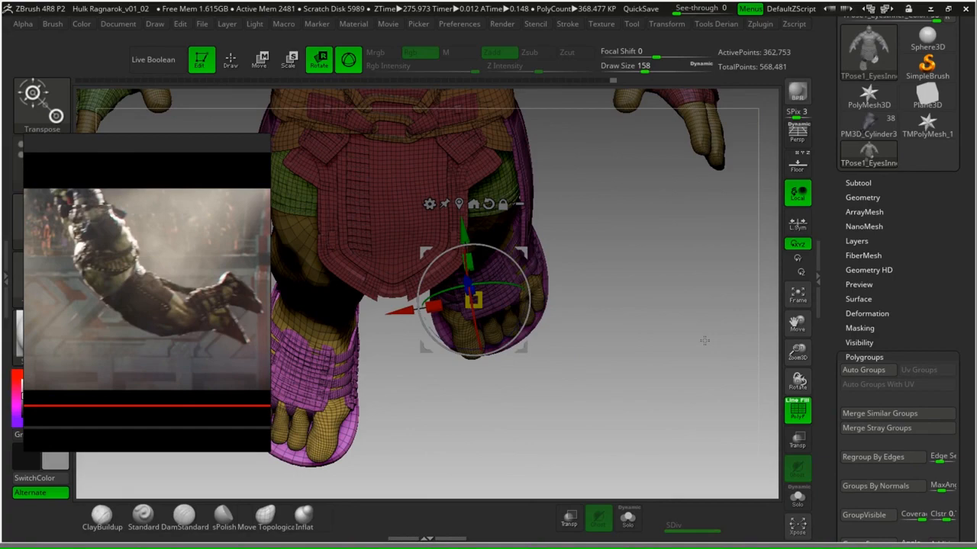
{"action": "left_click_drag", "start_coordinate": [704, 341], "coordinate": [476, 343]}
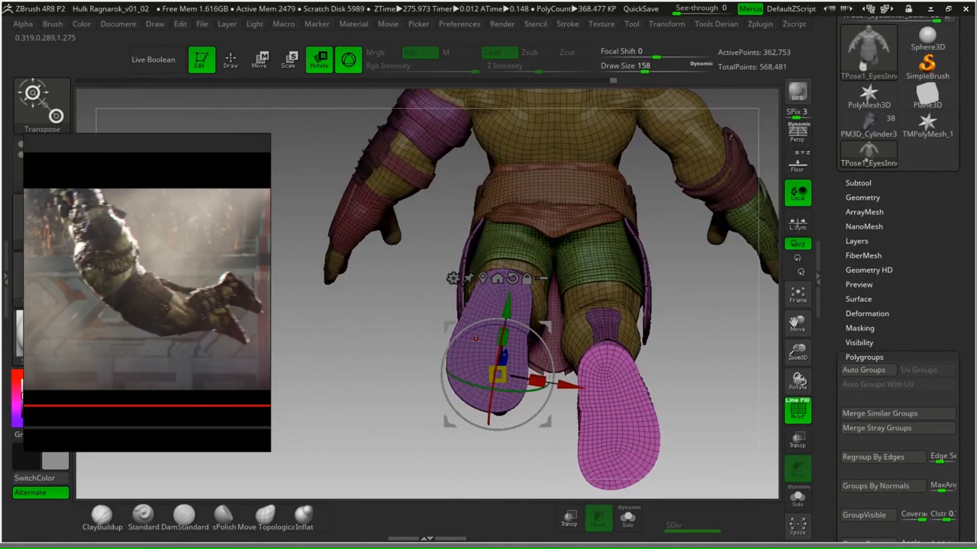
Switch to PureRef and examine the Hulk's legs and feet in the leaping reference image.
{"action": "left_click", "coordinate": [202, 271]}
{"action": "double_click", "coordinate": [203, 270]}
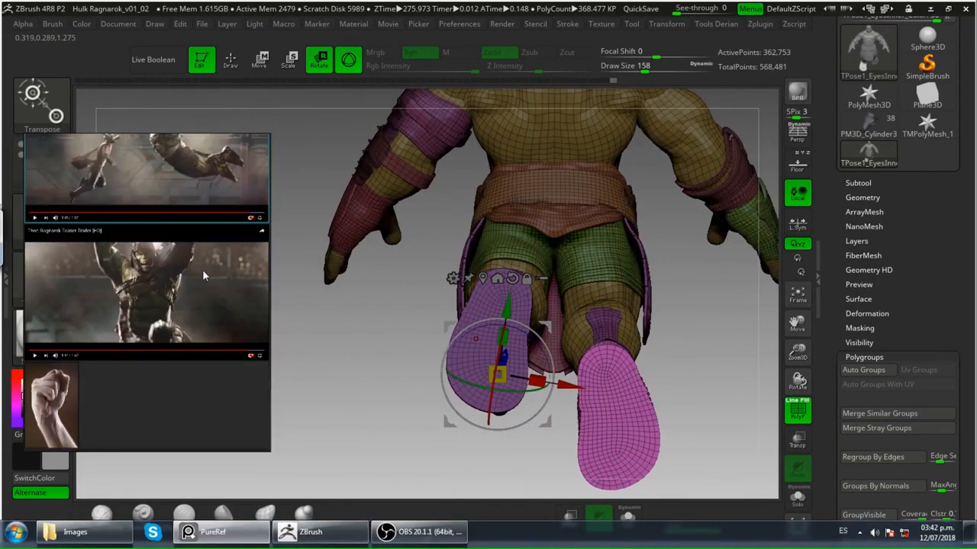
{"action": "key", "text": "Up"}
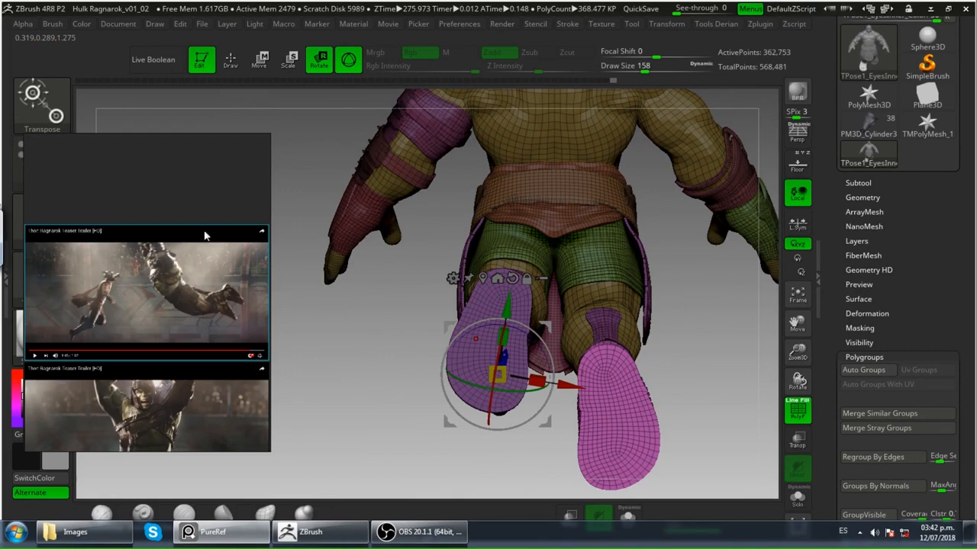
{"action": "scroll", "coordinate": [205, 178], "scroll_direction": "down", "scroll_amount": 2}
{"action": "scroll", "coordinate": [206, 242], "scroll_direction": "up", "scroll_amount": 3}
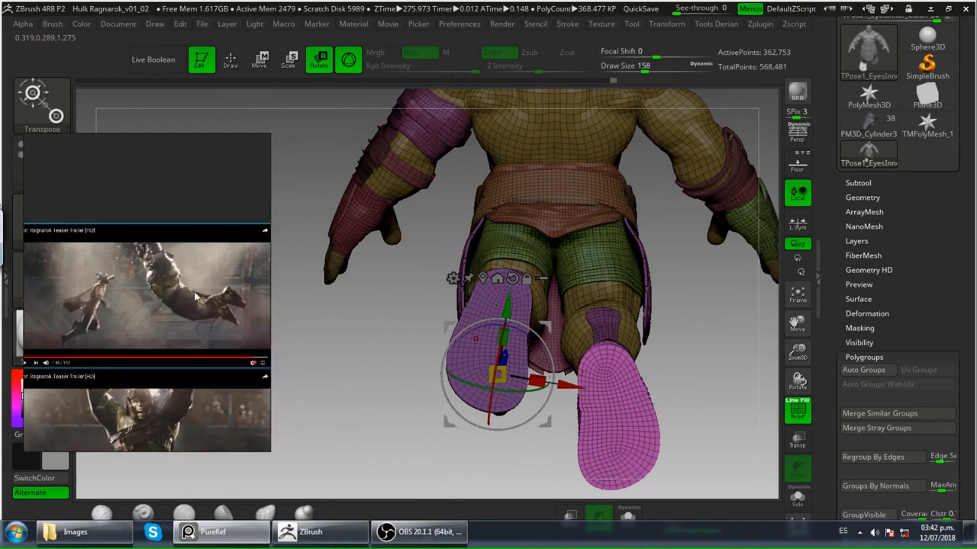
{"action": "middle_click_drag", "start_coordinate": [172, 300], "coordinate": [175, 226]}
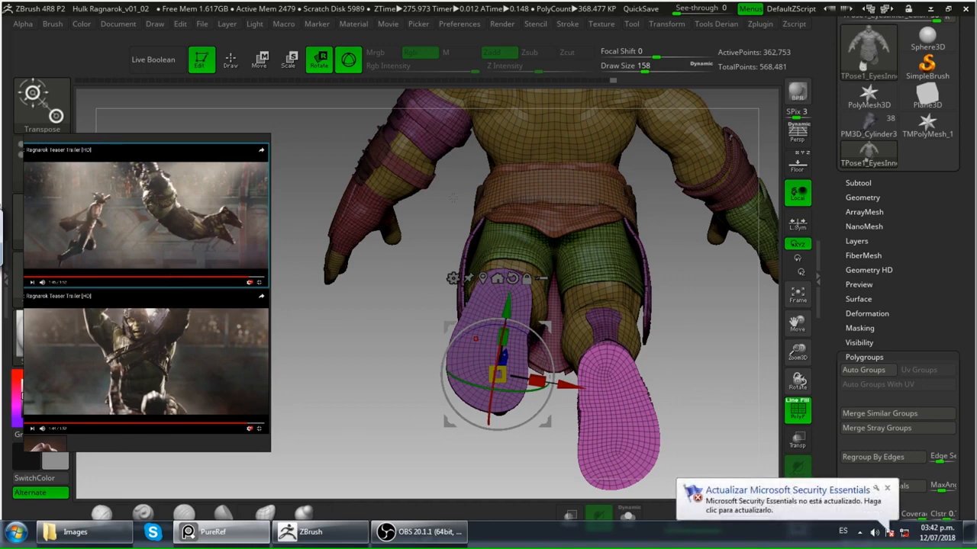
{"action": "left_click", "coordinate": [887, 489]}
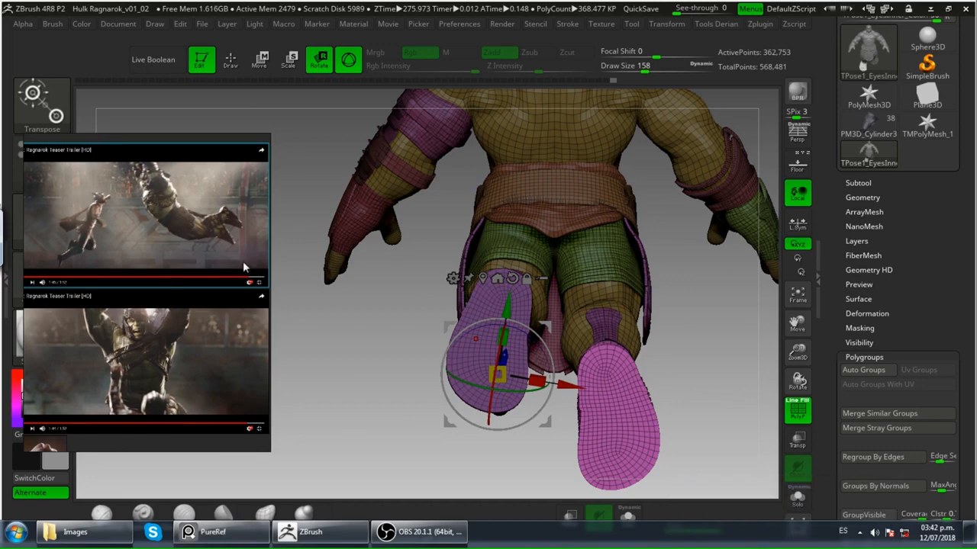
{"action": "left_click", "coordinate": [195, 227]}
{"action": "scroll", "coordinate": [197, 275], "scroll_direction": "up", "scroll_amount": 1}
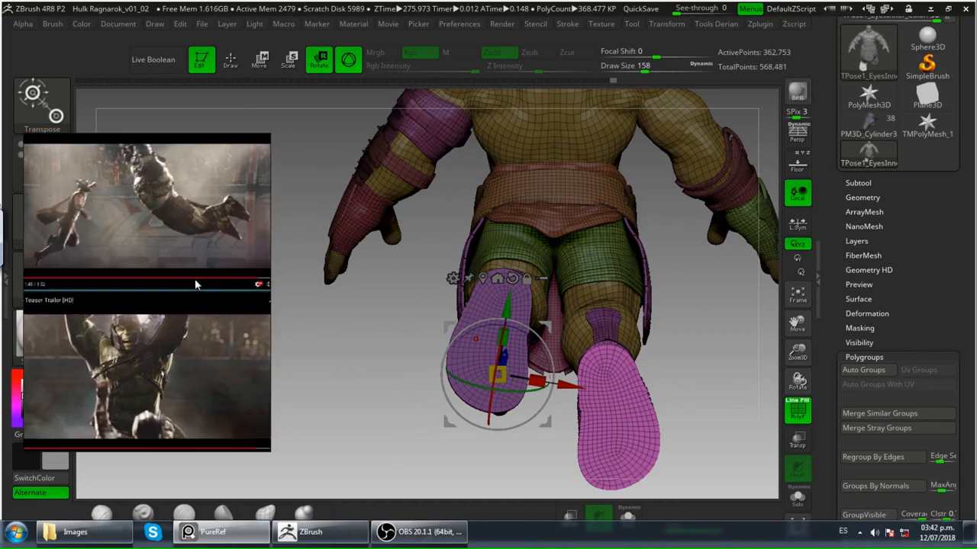
{"action": "scroll", "coordinate": [202, 290], "scroll_direction": "up", "scroll_amount": 1}
{"action": "scroll", "coordinate": [194, 271], "scroll_direction": "up", "scroll_amount": 1}
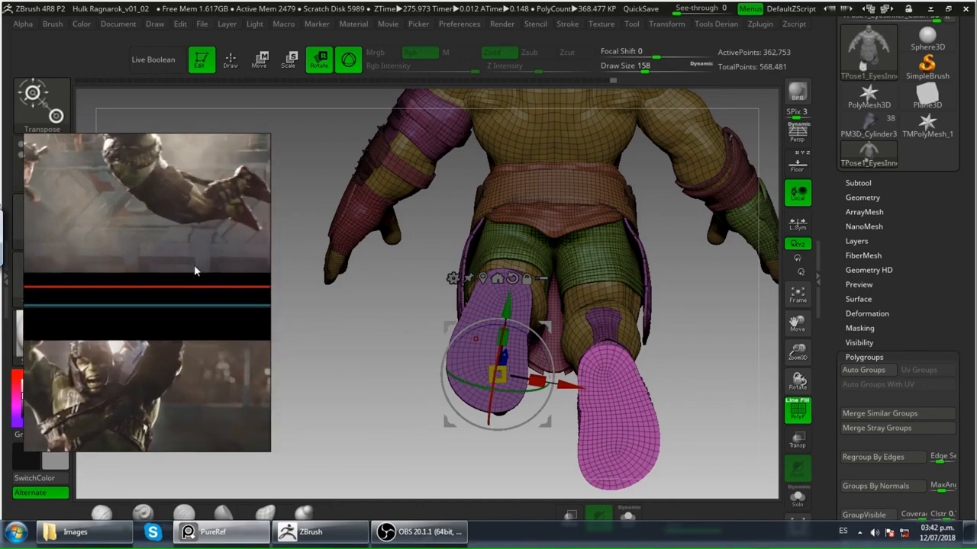
Clear the mask and bring the hidden shin guards and straps back into view.
{"action": "left_click_drag", "start_coordinate": [468, 453], "coordinate": [614, 407]}
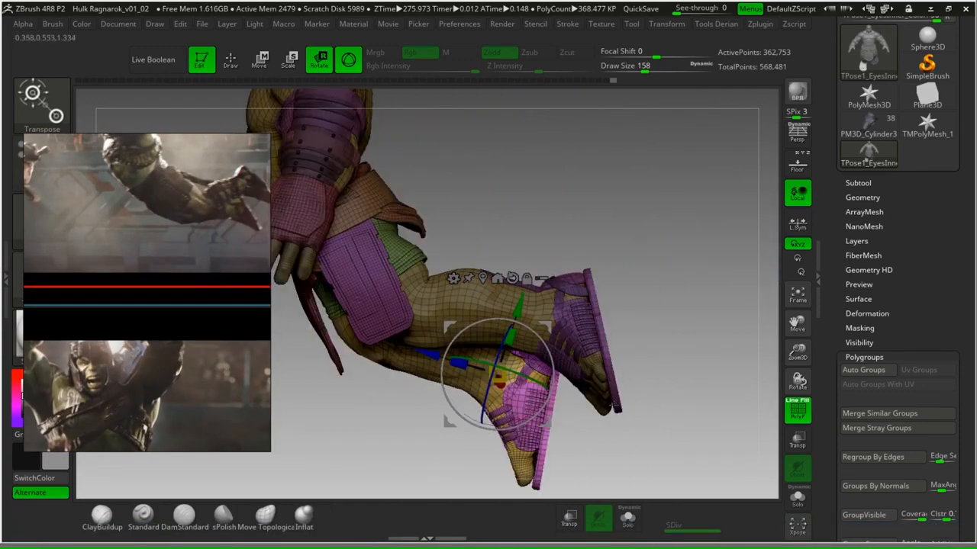
{"action": "left_click_drag", "start_coordinate": [703, 258], "coordinate": [745, 228]}
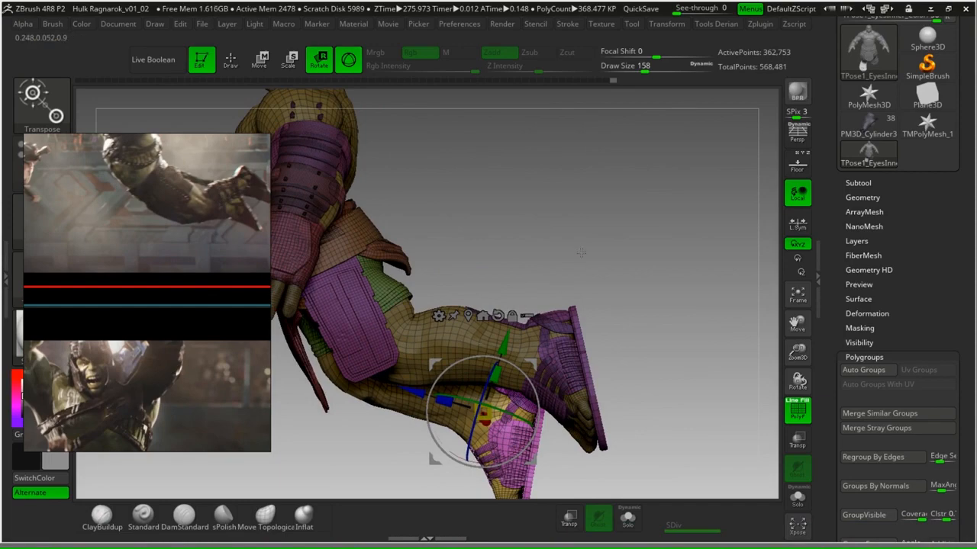
{"action": "left_click_drag", "start_coordinate": [581, 253], "coordinate": [546, 249]}
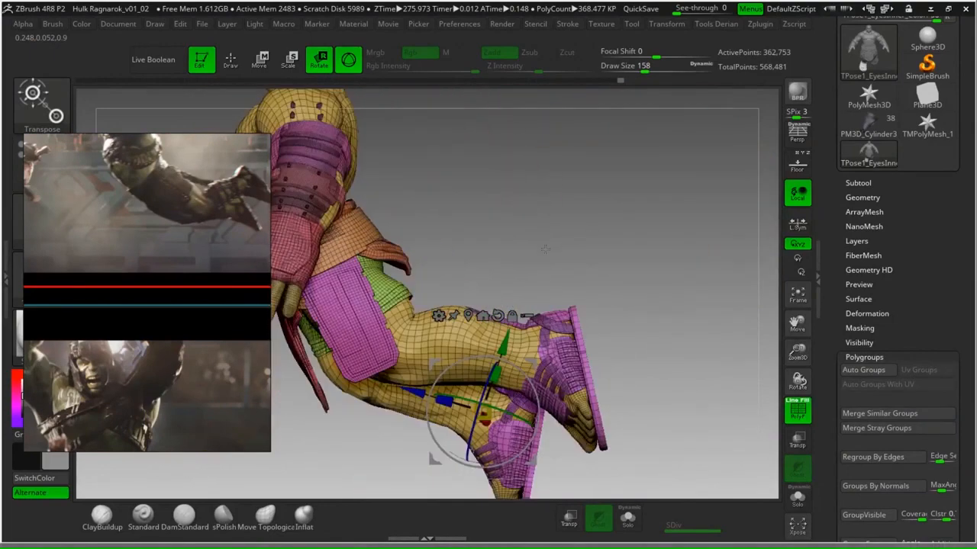
{"action": "left_click", "coordinate": [451, 267], "text": "ctrl+shift"}
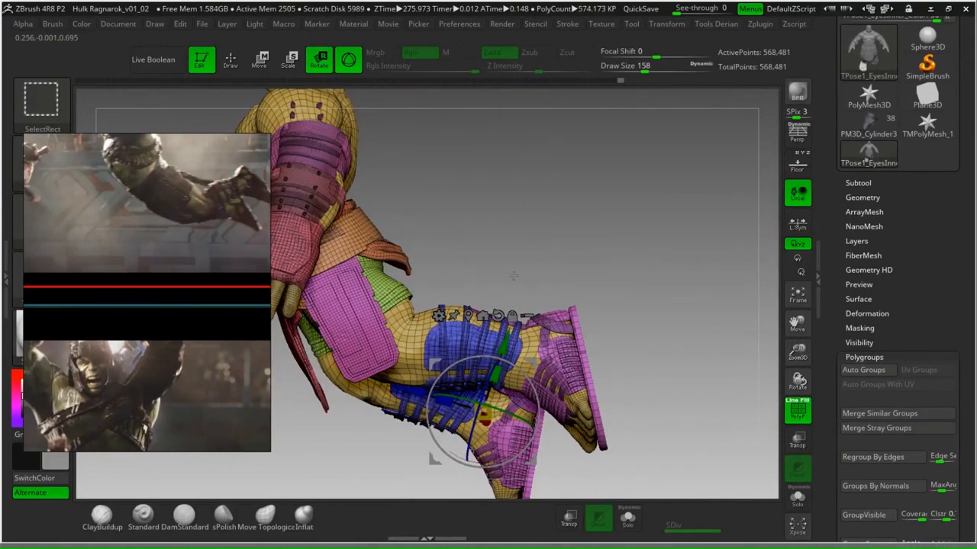
Switch to Draw mode with the mask cleared, isolate the hip side plate polygroup, and invert the visibility to hide it.
{"action": "left_click", "coordinate": [357, 345], "text": "ctrl"}
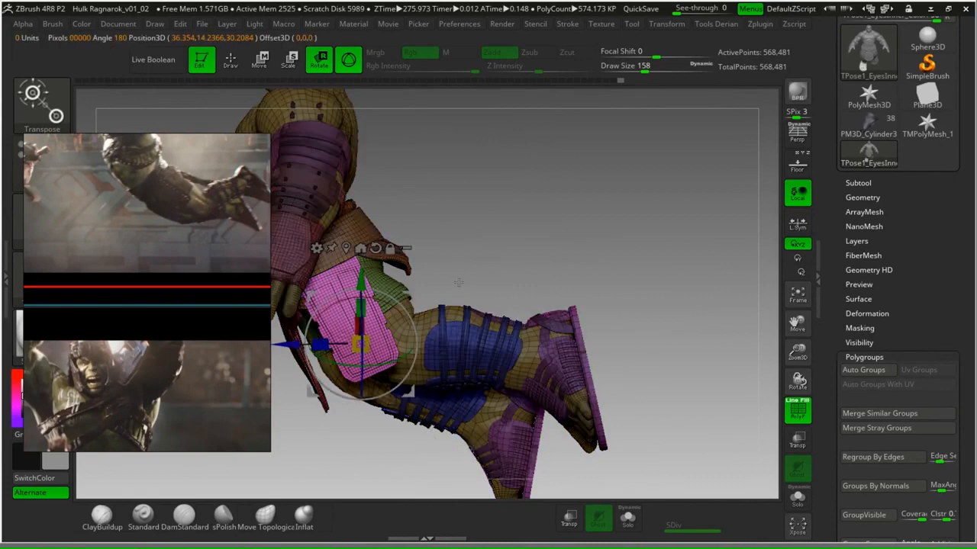
{"action": "key", "text": "q"}
{"action": "left_click_drag", "start_coordinate": [544, 208], "coordinate": [560, 213], "text": "ctrl"}
{"action": "left_click", "coordinate": [391, 326], "text": "ctrl+shift"}
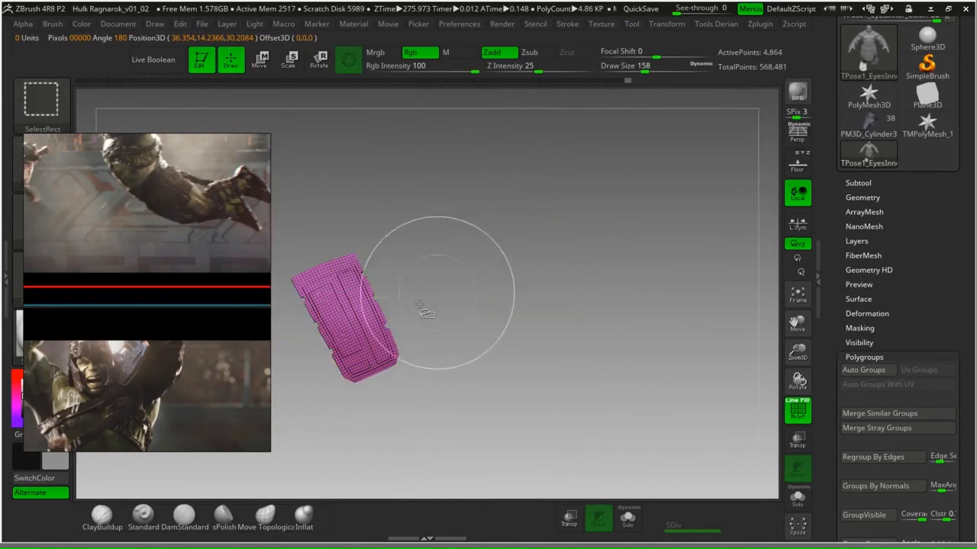
{"action": "left_click", "coordinate": [484, 283], "text": "ctrl+shift"}
Mask the Hulk's left lower leg and foot up to the knee, remove the spill from the other leg, and invert the mask.
{"action": "left_click_drag", "start_coordinate": [555, 260], "coordinate": [540, 177], "text": "alt"}
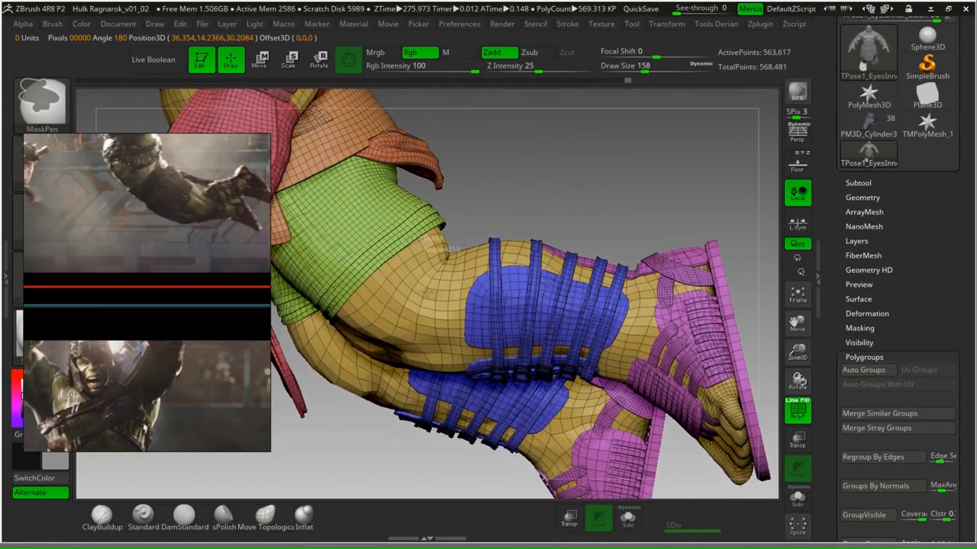
{"action": "mouse_move", "coordinate": [383, 346]}
{"action": "left_mouse_down", "text": "ctrl"}
{"action": "mouse_move", "coordinate": [719, 429]}
{"action": "mouse_move", "coordinate": [531, 180]}
{"action": "mouse_move", "coordinate": [512, 187]}
{"action": "left_mouse_up", "text": "ctrl"}
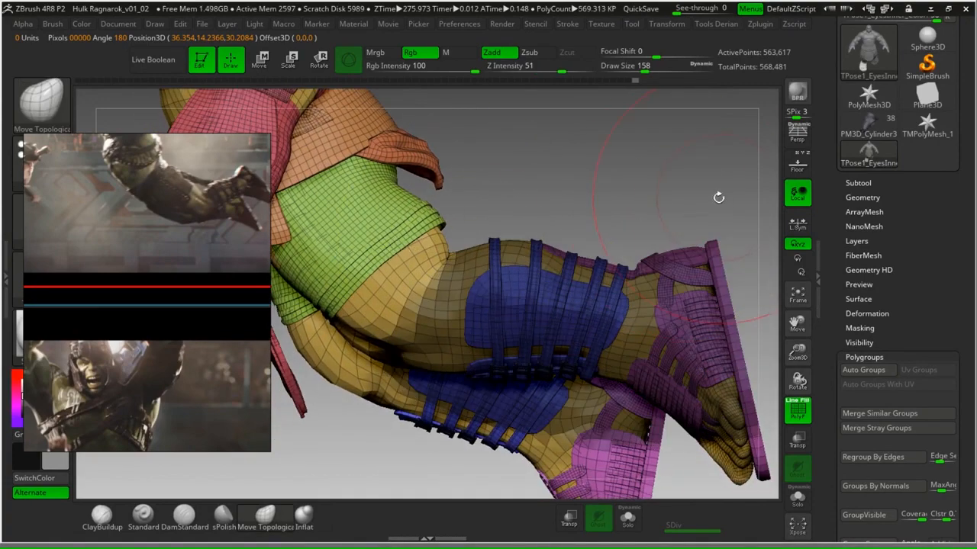
{"action": "left_click_drag", "start_coordinate": [730, 240], "coordinate": [603, 166], "text": "alt"}
{"action": "mouse_move", "coordinate": [662, 248]}
{"action": "left_mouse_down", "text": "ctrl"}
{"action": "mouse_move", "coordinate": [530, 242]}
{"action": "mouse_move", "coordinate": [718, 427]}
{"action": "mouse_move", "coordinate": [693, 416]}
{"action": "mouse_move", "coordinate": [678, 388]}
{"action": "mouse_move", "coordinate": [725, 377]}
{"action": "mouse_move", "coordinate": [626, 223]}
{"action": "left_mouse_up", "text": "ctrl"}
{"action": "left_click_drag", "start_coordinate": [458, 200], "coordinate": [429, 199], "text": "ctrl"}
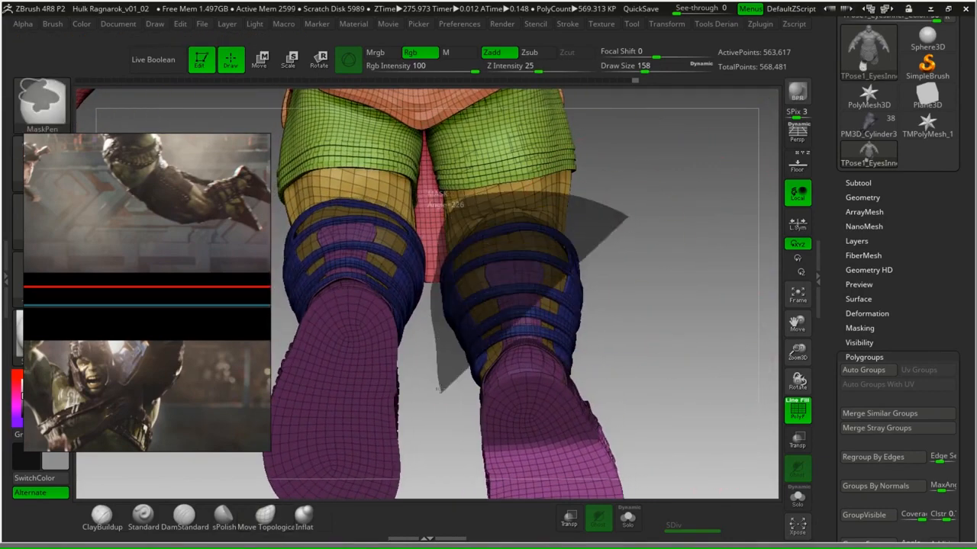
{"action": "mouse_move", "coordinate": [441, 390]}
{"action": "left_mouse_down", "text": "ctrl+alt"}
{"action": "mouse_move", "coordinate": [489, 484]}
{"action": "mouse_move", "coordinate": [647, 519]}
{"action": "left_mouse_up", "text": "ctrl+alt"}
{"action": "mouse_move", "coordinate": [700, 453]}
{"action": "left_mouse_down"}
{"action": "mouse_move", "coordinate": [700, 397]}
{"action": "mouse_move", "coordinate": [731, 386]}
{"action": "mouse_move", "coordinate": [691, 365]}
{"action": "left_mouse_up"}
{"action": "left_click_drag", "start_coordinate": [632, 332], "coordinate": [388, 94]}
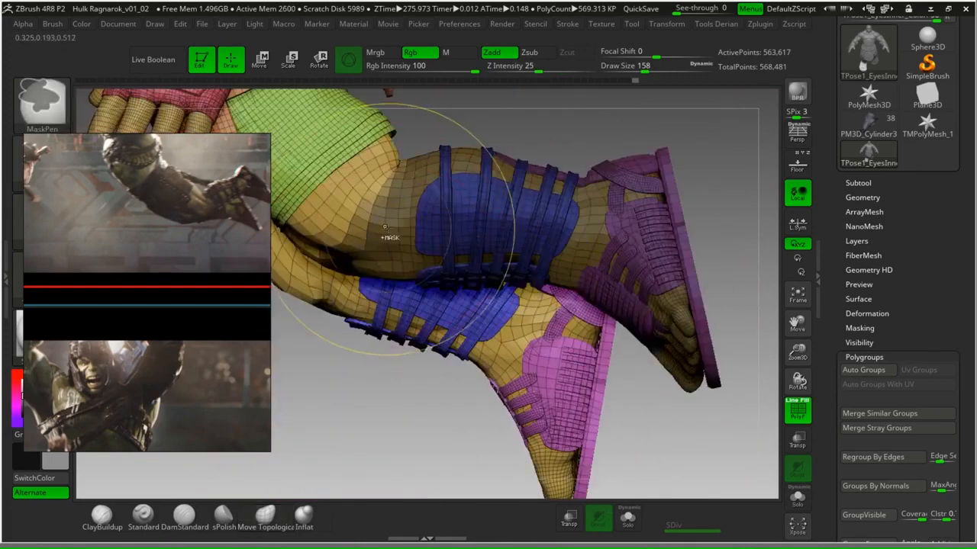
{"action": "left_click", "coordinate": [495, 109], "text": "ctrl"}
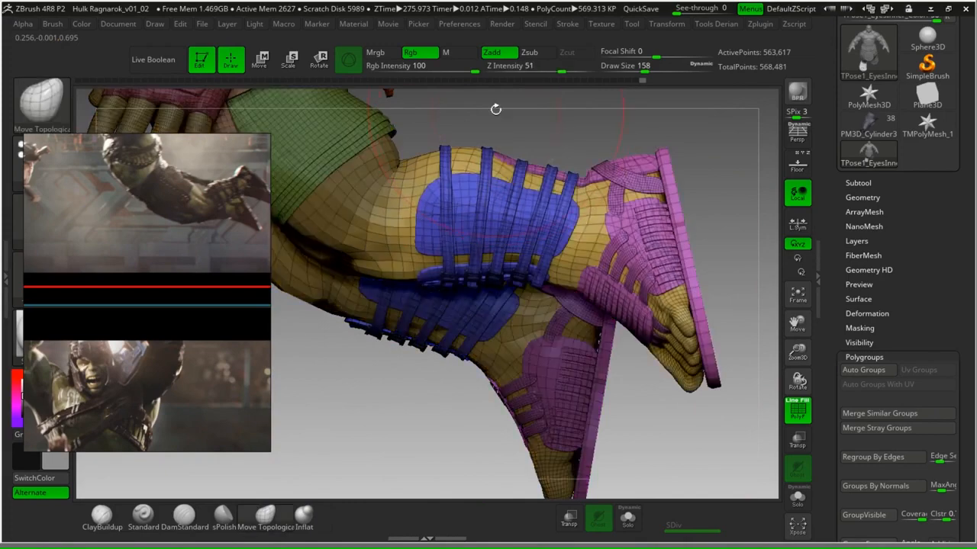
Place the gizmo at the left knee, rotate the lower leg upward behind the body, and clear the mask.
{"action": "left_click_drag", "start_coordinate": [496, 110], "coordinate": [544, 252]}
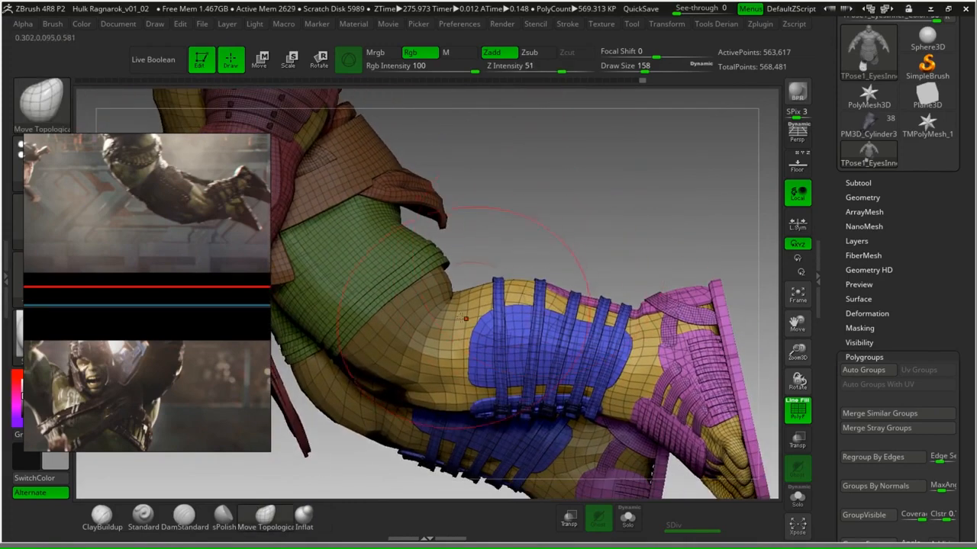
{"action": "key", "text": "r"}
{"action": "left_click_drag", "start_coordinate": [409, 298], "coordinate": [453, 292], "text": "alt"}
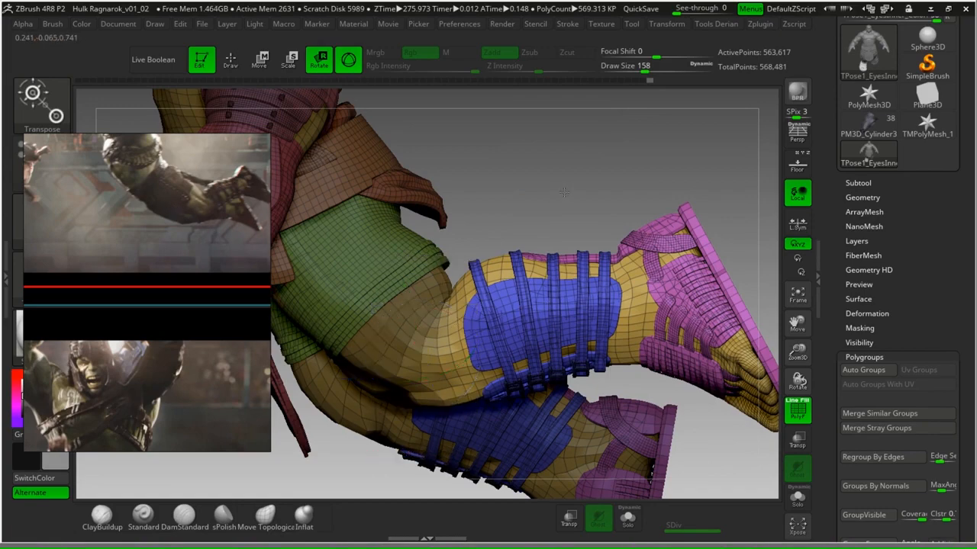
{"action": "left_click_drag", "start_coordinate": [534, 219], "coordinate": [527, 155]}
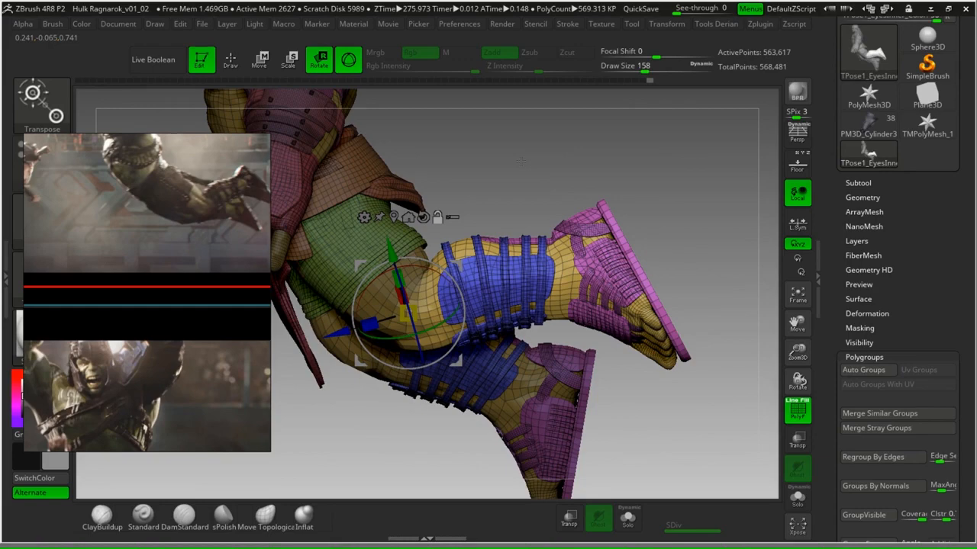
{"action": "left_click_drag", "start_coordinate": [491, 181], "coordinate": [335, 179], "text": "ctrl"}
Return to Draw mode and hide the loincloth and belt polygroups so the shorts around the hips are exposed.
{"action": "left_click_drag", "start_coordinate": [458, 412], "coordinate": [480, 366]}
{"action": "left_click_drag", "start_coordinate": [738, 238], "coordinate": [387, 264]}
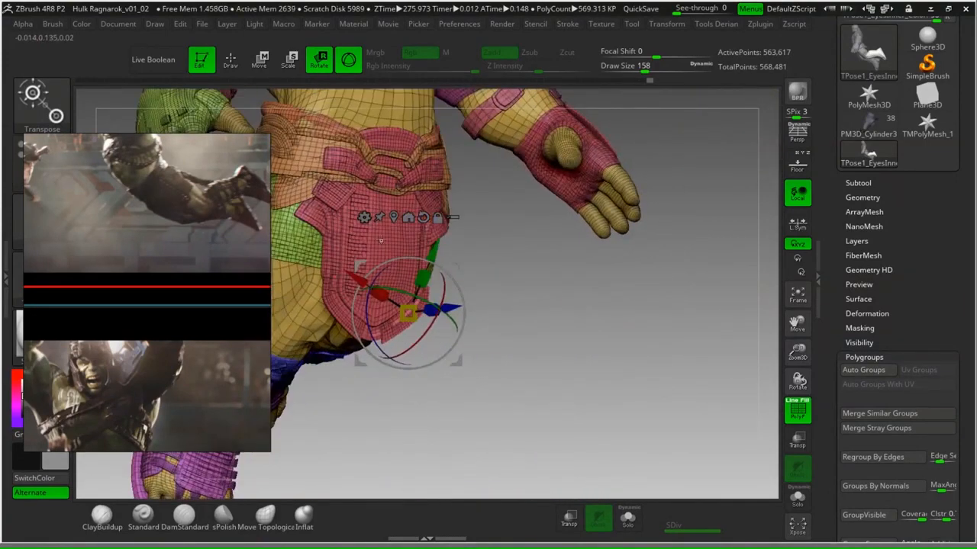
{"action": "key", "text": "q"}
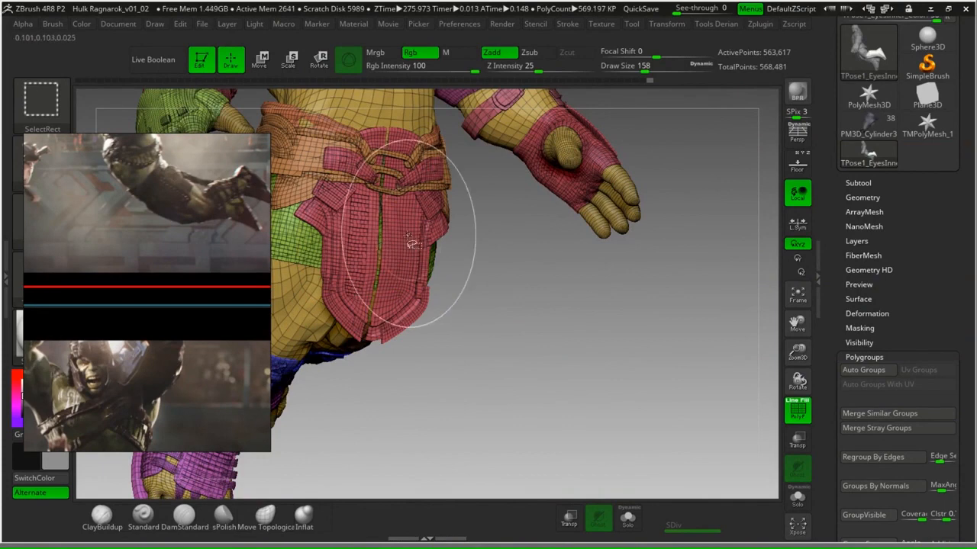
{"action": "left_click", "coordinate": [412, 235], "text": "ctrl+alt+shift"}
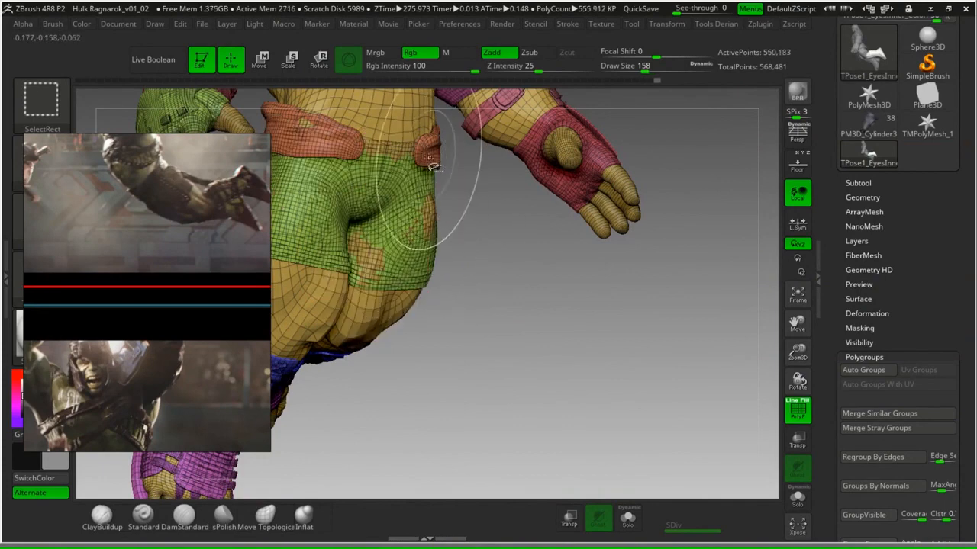
{"action": "mouse_move", "coordinate": [519, 272]}
{"action": "left_mouse_down"}
{"action": "mouse_move", "coordinate": [563, 311]}
{"action": "mouse_move", "coordinate": [643, 322]}
{"action": "mouse_move", "coordinate": [586, 243]}
{"action": "mouse_move", "coordinate": [593, 297]}
{"action": "left_mouse_up"}
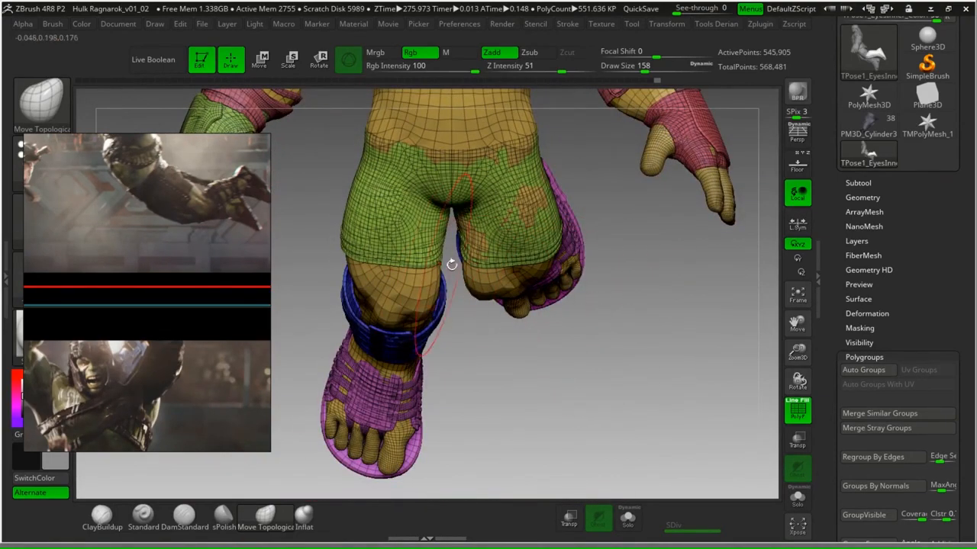
Mask the Hulk's whole right leg up to the hip with a soft edge, and invert the mask.
{"action": "key", "text": "ctrl"}
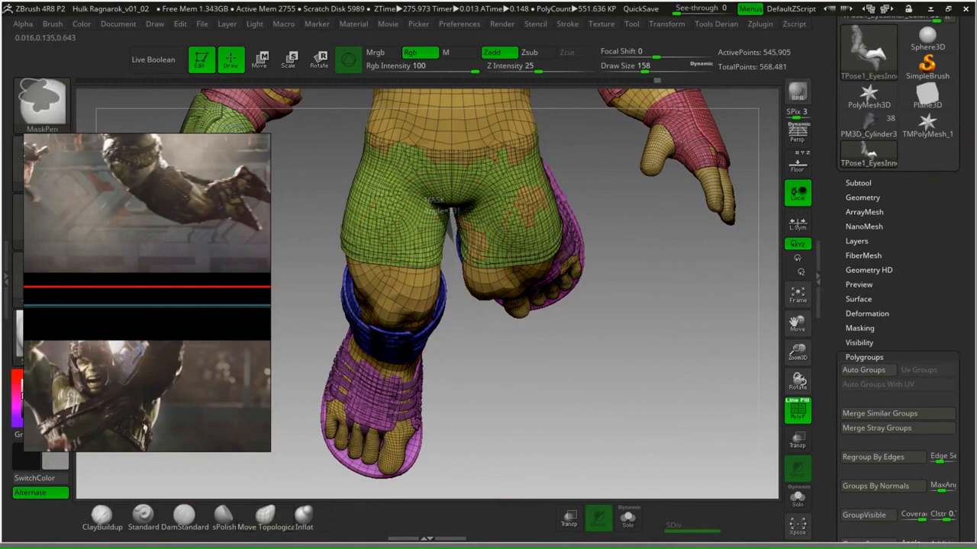
{"action": "mouse_move", "coordinate": [401, 156]}
{"action": "left_mouse_down", "text": "ctrl"}
{"action": "mouse_move", "coordinate": [267, 353]}
{"action": "mouse_move", "coordinate": [547, 498]}
{"action": "mouse_move", "coordinate": [580, 438]}
{"action": "mouse_move", "coordinate": [672, 412]}
{"action": "left_mouse_up", "text": "ctrl"}
{"action": "mouse_move", "coordinate": [654, 323]}
{"action": "left_mouse_down"}
{"action": "mouse_move", "coordinate": [630, 376]}
{"action": "mouse_move", "coordinate": [641, 323]}
{"action": "mouse_move", "coordinate": [595, 275]}
{"action": "left_mouse_up"}
{"action": "key", "text": "ctrl"}
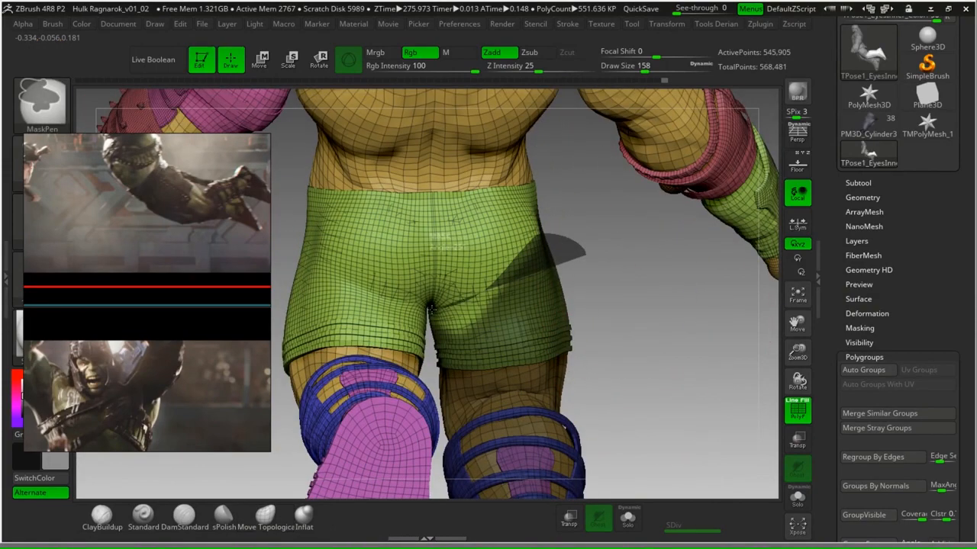
{"action": "left_click_drag", "start_coordinate": [663, 375], "coordinate": [590, 317]}
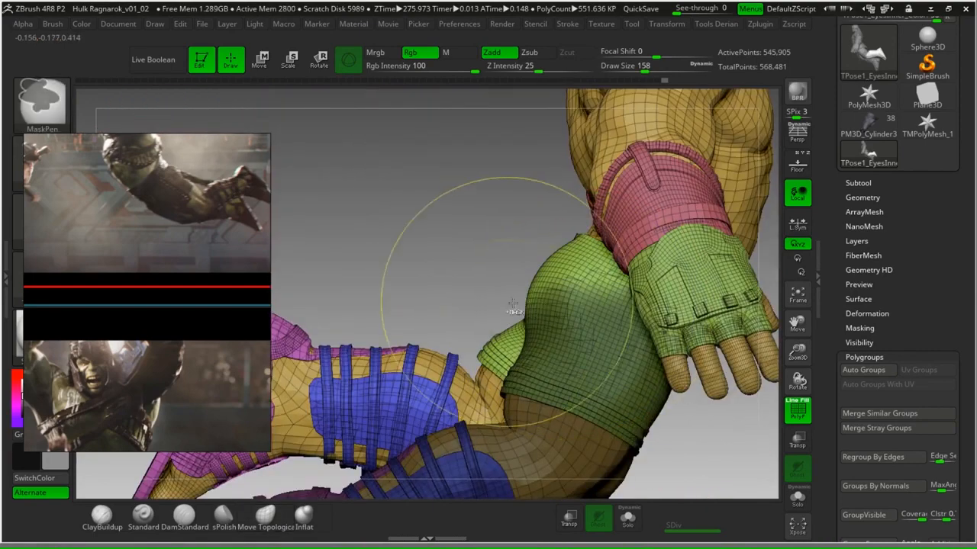
{"action": "mouse_move", "coordinate": [572, 219]}
{"action": "left_mouse_down"}
{"action": "mouse_move", "coordinate": [445, 183]}
{"action": "mouse_move", "coordinate": [469, 185]}
{"action": "mouse_move", "coordinate": [494, 208]}
{"action": "left_mouse_up"}
{"action": "key", "text": "ctrl"}
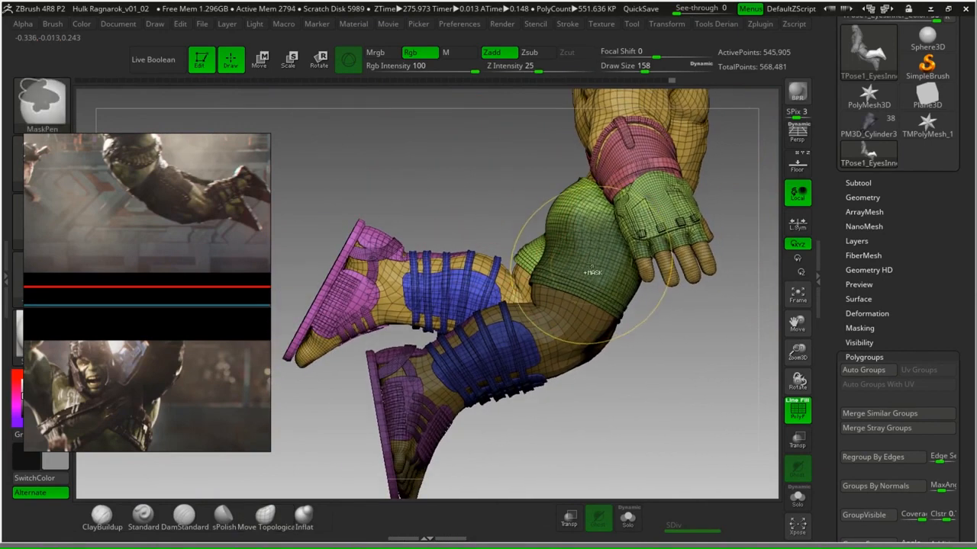
{"action": "left_click", "coordinate": [673, 325], "text": "ctrl"}
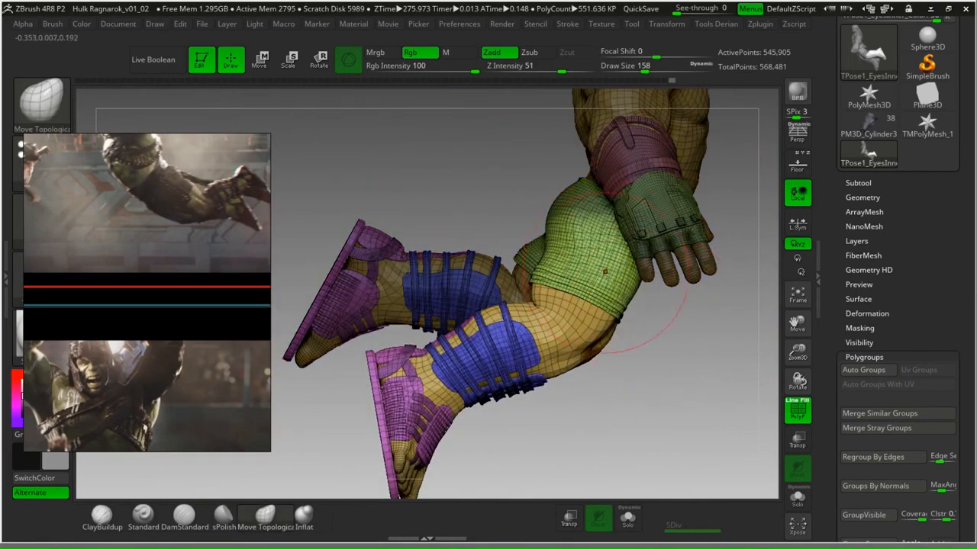
Place the gizmo at the right hip, rotate the leg slightly backward until its sole runs vertical, and clear the mask.
{"action": "key", "text": "r"}
{"action": "left_click_drag", "start_coordinate": [581, 273], "coordinate": [639, 204], "text": "alt"}
{"action": "left_click_drag", "start_coordinate": [397, 174], "coordinate": [620, 180]}
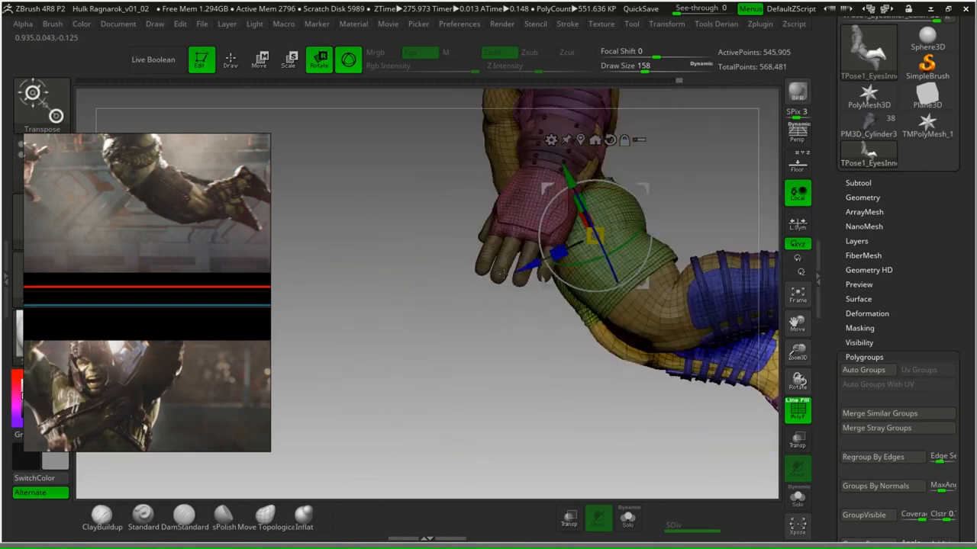
{"action": "left_click_drag", "start_coordinate": [521, 413], "coordinate": [323, 380], "text": "alt"}
{"action": "left_click_drag", "start_coordinate": [716, 380], "coordinate": [670, 385], "text": "alt"}
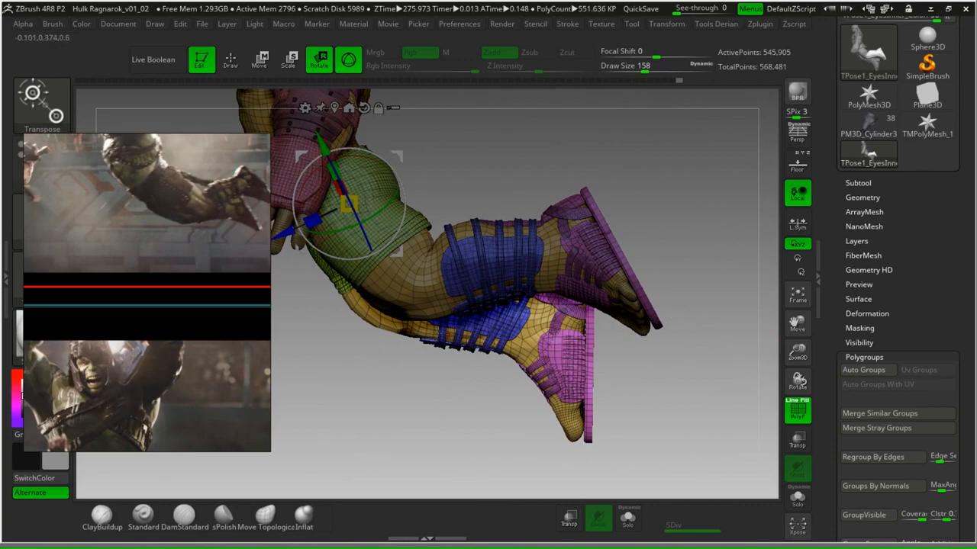
{"action": "mouse_move", "coordinate": [665, 368]}
{"action": "left_mouse_down"}
{"action": "mouse_move", "coordinate": [625, 360]}
{"action": "mouse_move", "coordinate": [569, 368]}
{"action": "mouse_move", "coordinate": [551, 356]}
{"action": "left_mouse_up"}
Mask the right lower leg and foot below the knee, keep the other leg unmasked, and invert the mask.
{"action": "key", "text": "ctrl"}
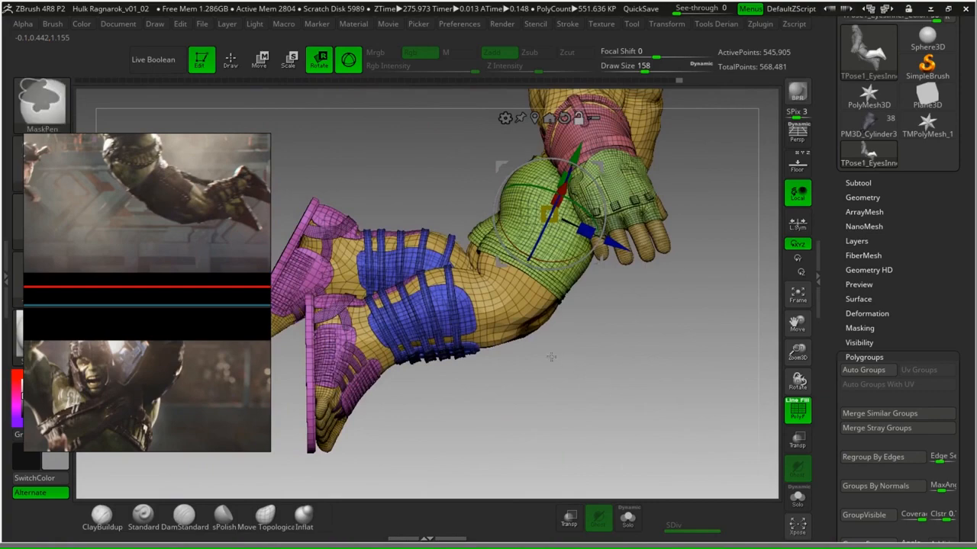
{"action": "mouse_move", "coordinate": [470, 267]}
{"action": "left_mouse_down", "text": "ctrl"}
{"action": "mouse_move", "coordinate": [285, 278]}
{"action": "mouse_move", "coordinate": [397, 497]}
{"action": "mouse_move", "coordinate": [427, 488]}
{"action": "left_mouse_up", "text": "ctrl"}
{"action": "mouse_move", "coordinate": [468, 425]}
{"action": "left_mouse_down"}
{"action": "mouse_move", "coordinate": [478, 478]}
{"action": "mouse_move", "coordinate": [461, 492]}
{"action": "mouse_move", "coordinate": [422, 422]}
{"action": "left_mouse_up"}
{"action": "key", "text": "ctrl"}
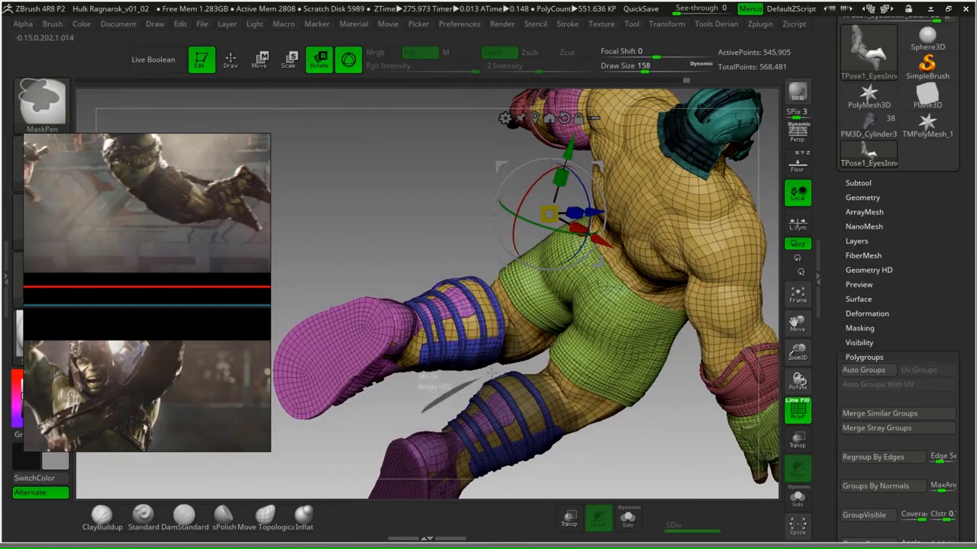
{"action": "mouse_move", "coordinate": [549, 351]}
{"action": "left_mouse_down", "text": "ctrl+alt"}
{"action": "mouse_move", "coordinate": [248, 307]}
{"action": "mouse_move", "coordinate": [242, 464]}
{"action": "left_mouse_up", "text": "ctrl+alt"}
{"action": "left_click_drag", "start_coordinate": [310, 455], "coordinate": [294, 384]}
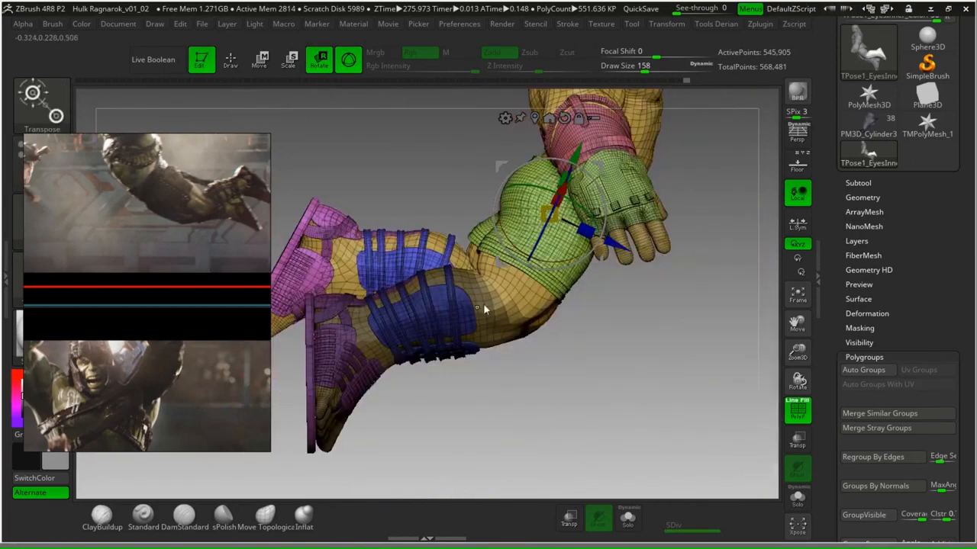
{"action": "key", "text": "q"}
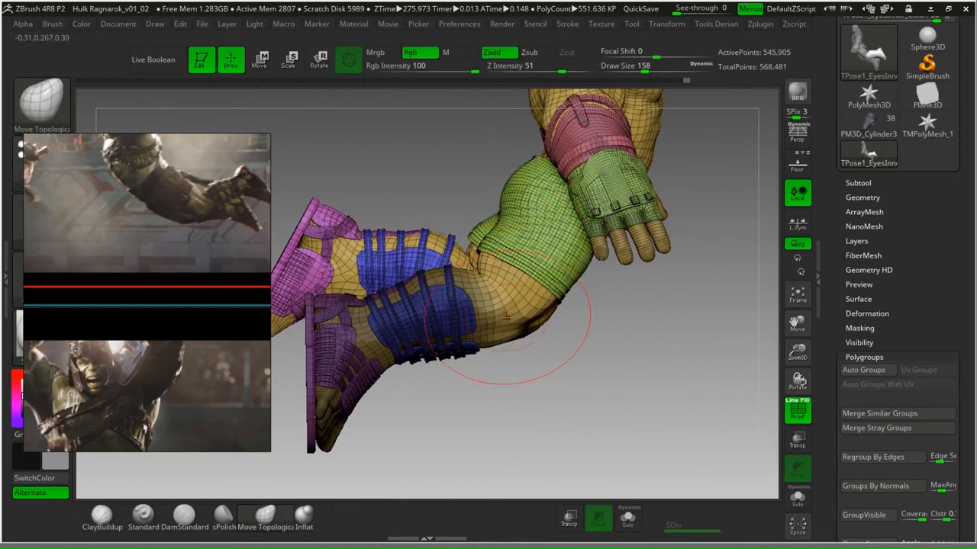
{"action": "left_click", "coordinate": [563, 352], "text": "ctrl"}
Place the gizmo at the right knee, rotate the lower leg about it, clear the mask, and check the pose from the front.
{"action": "key", "text": "r"}
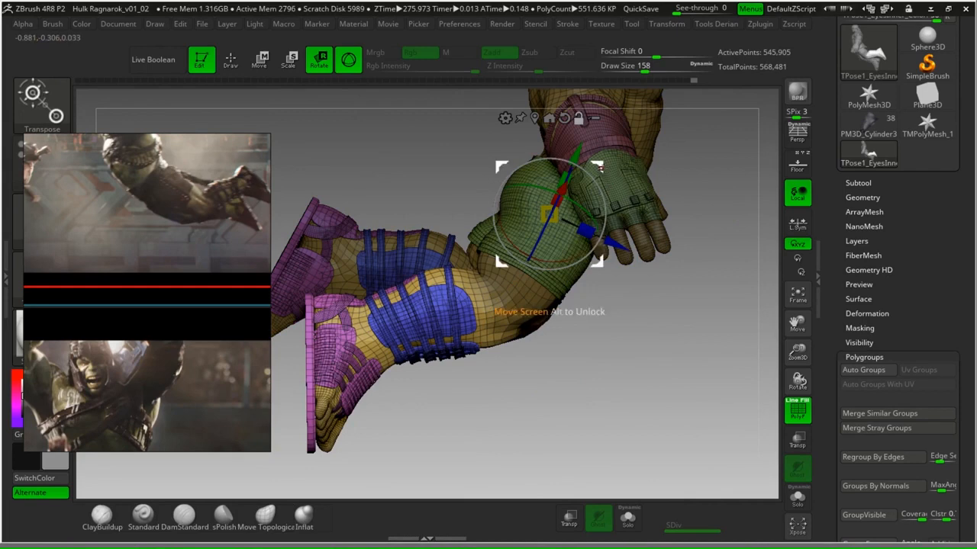
{"action": "left_click_drag", "start_coordinate": [548, 214], "coordinate": [497, 309], "text": "alt"}
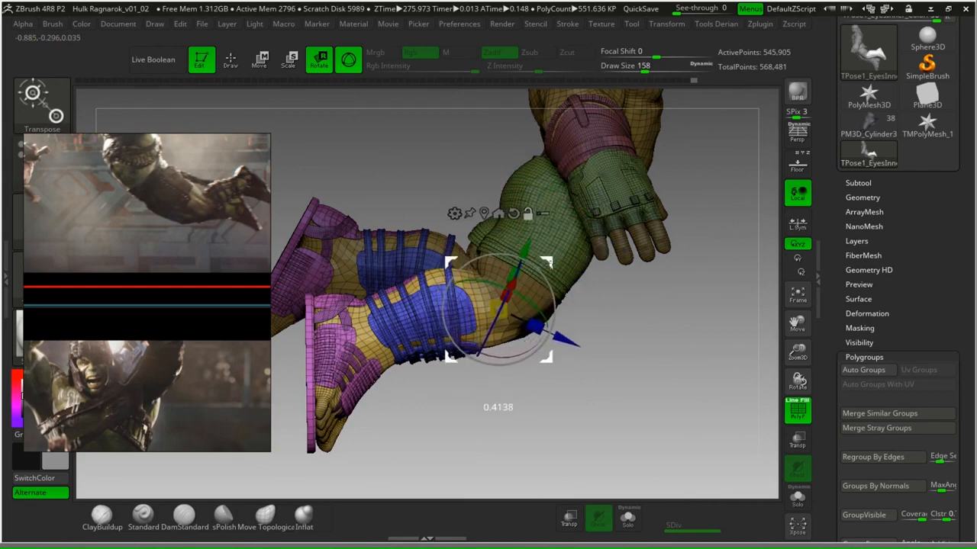
{"action": "left_click_drag", "start_coordinate": [549, 262], "coordinate": [548, 264], "text": "alt"}
{"action": "right_click_drag", "start_coordinate": [573, 275], "coordinate": [619, 279], "text": "alt"}
{"action": "left_click_drag", "start_coordinate": [582, 280], "coordinate": [587, 286]}
{"action": "left_click_drag", "start_coordinate": [632, 397], "coordinate": [670, 412]}
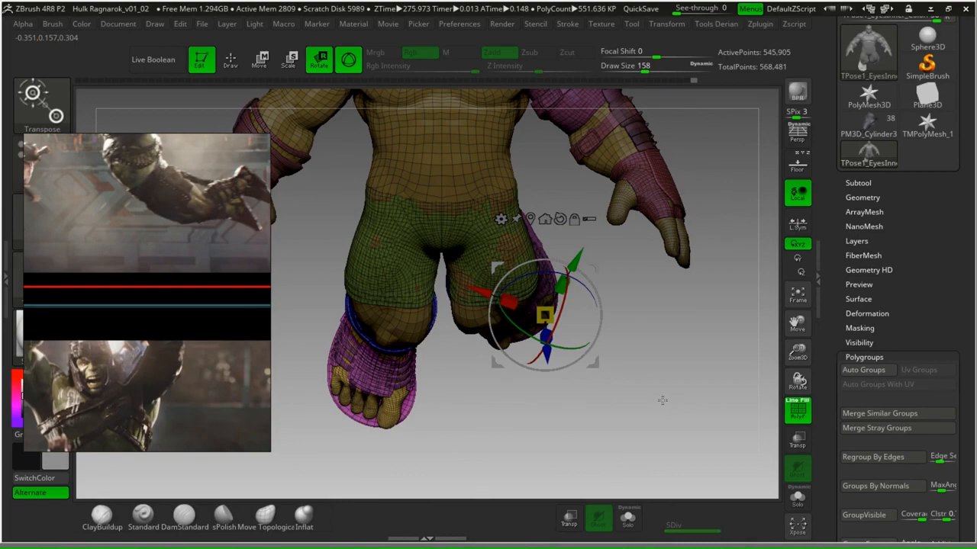
{"action": "left_click_drag", "start_coordinate": [600, 364], "coordinate": [674, 273]}
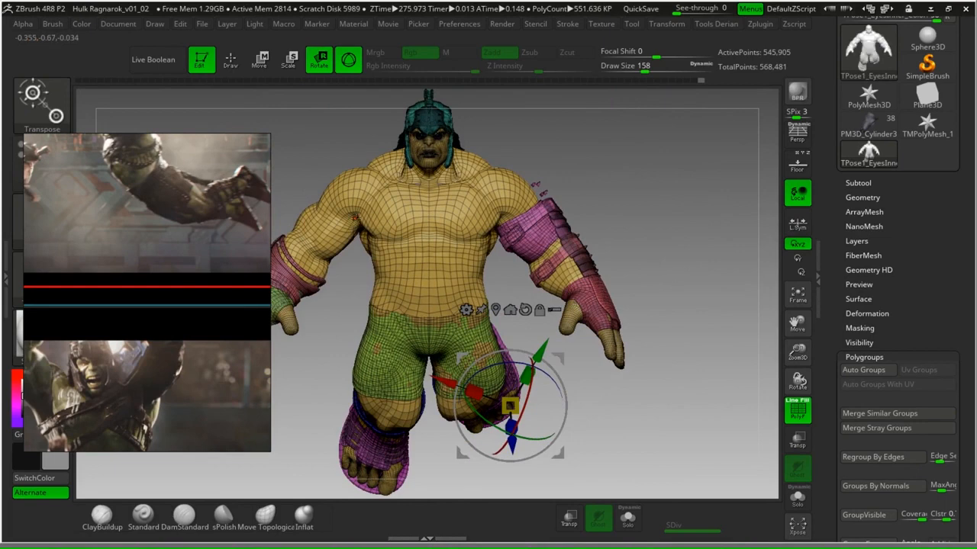